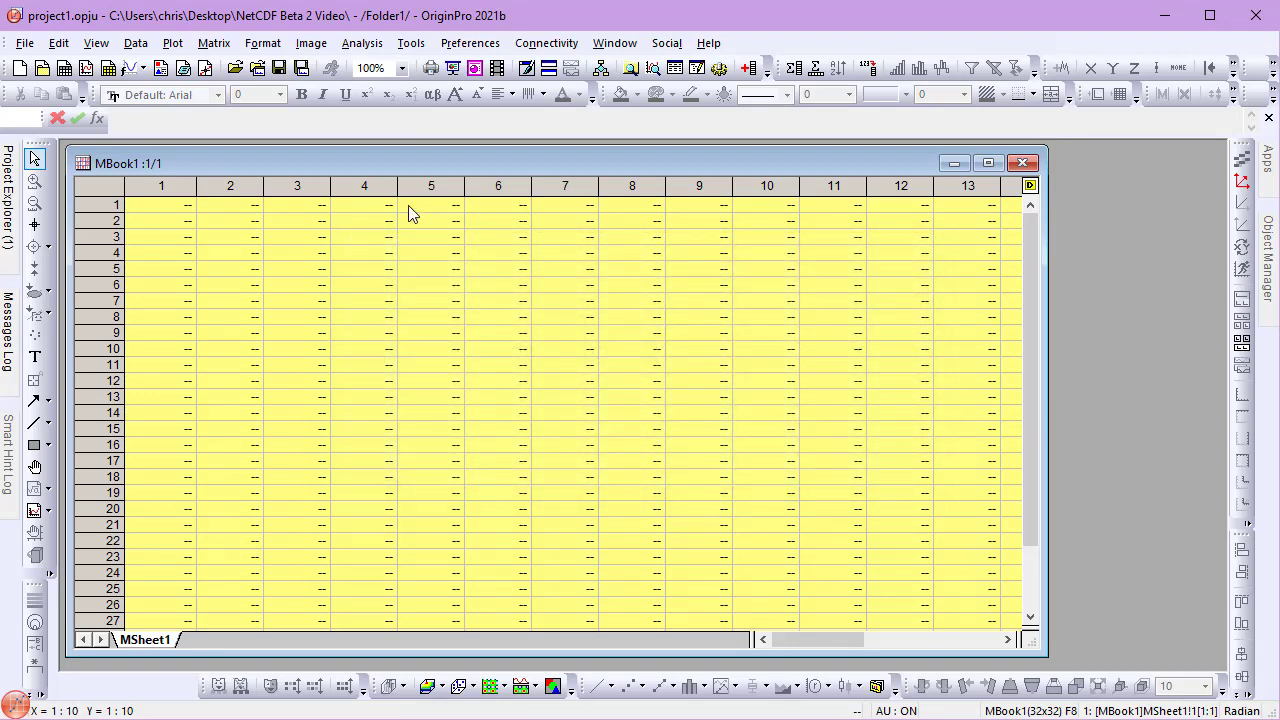
# Step: Connect to the pr_day_MIROC6 NetCDF file and add the pr variable for import
pyautogui.click(148, 44)
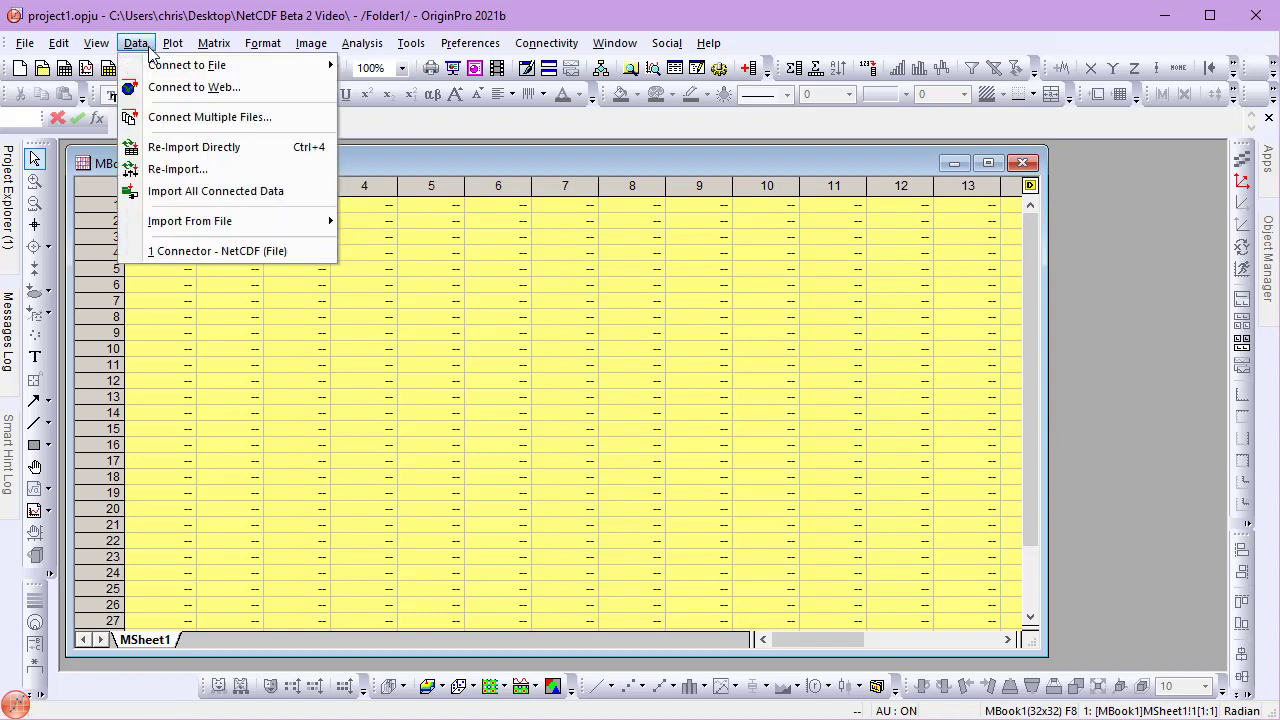
pyautogui.moveTo(155, 65)
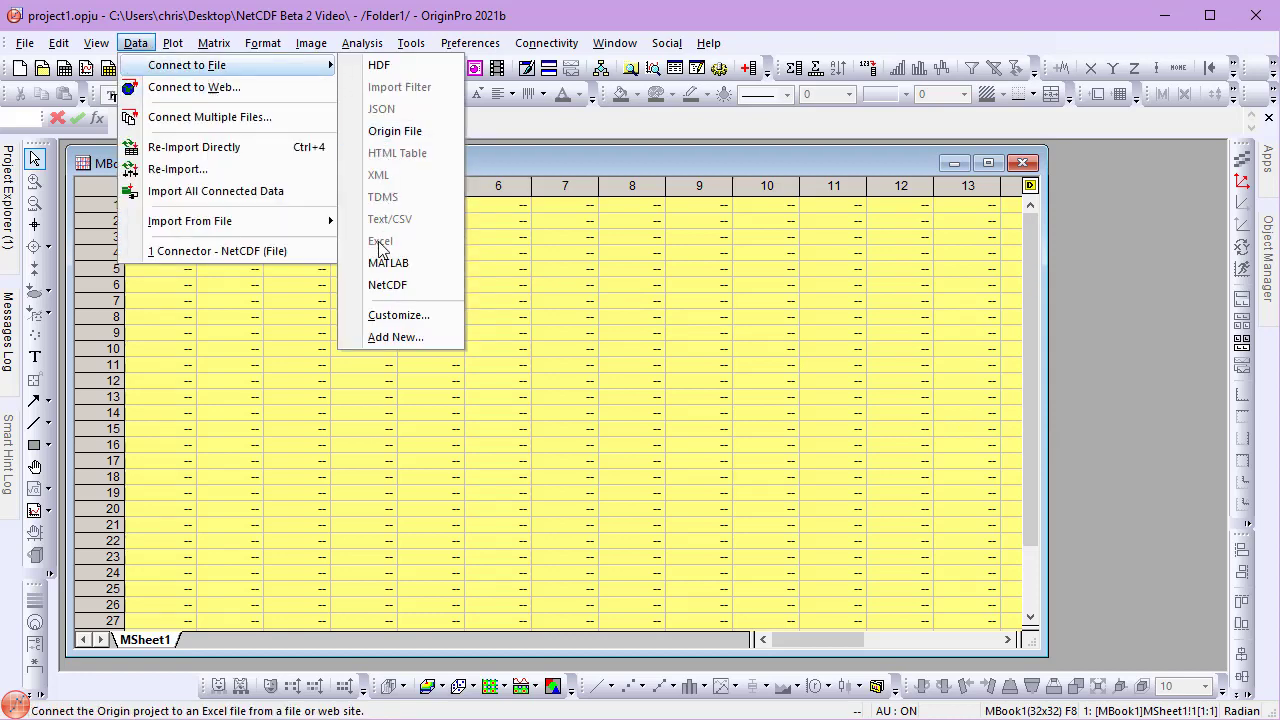
pyautogui.click(382, 287)
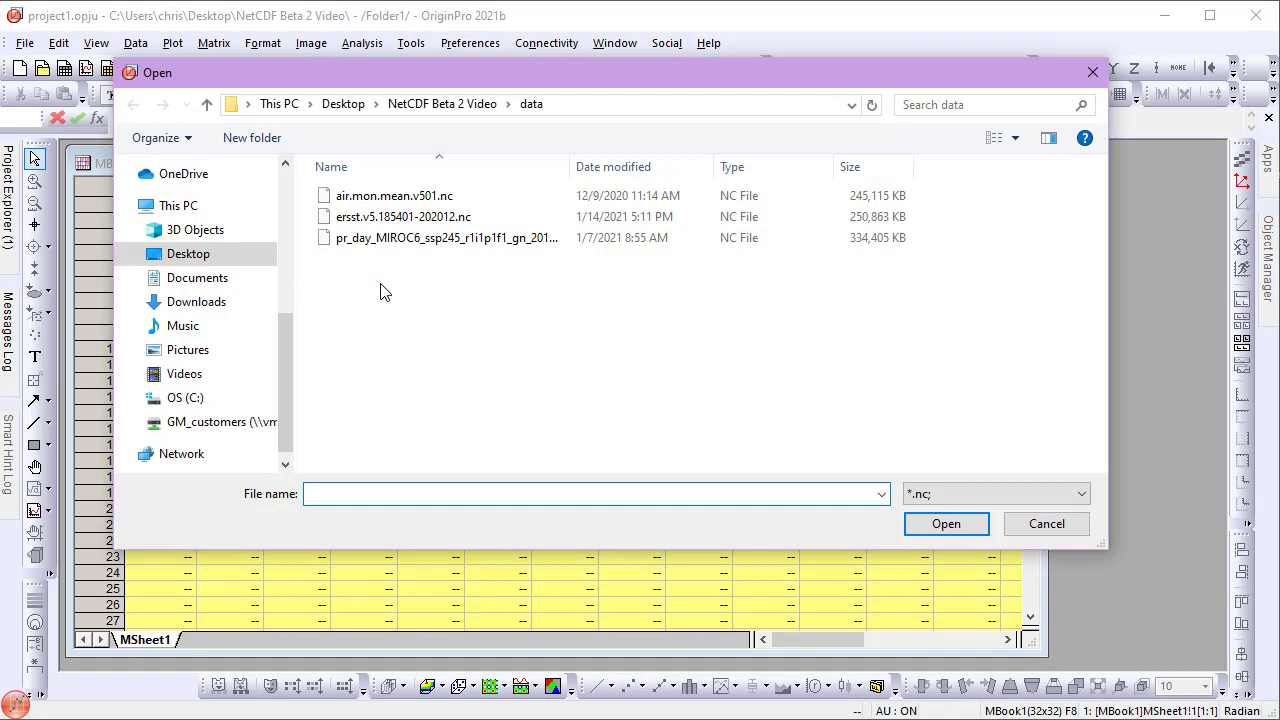
pyautogui.click(442, 242)
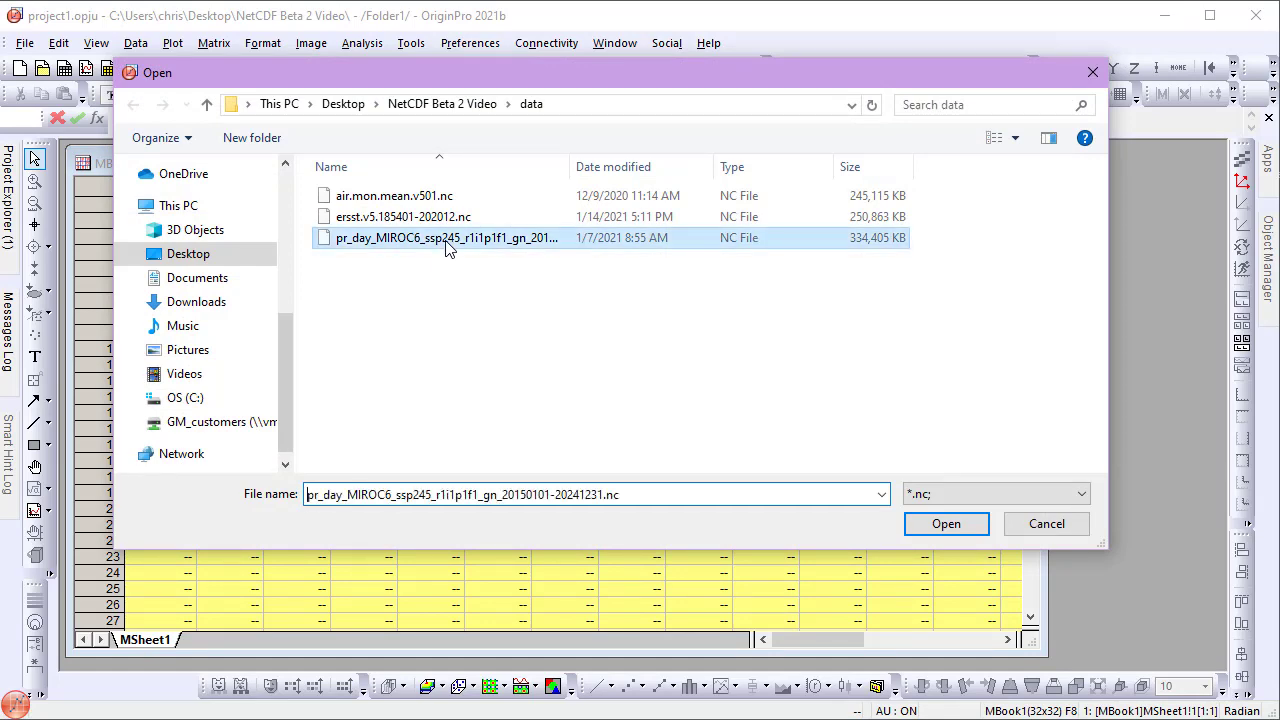
pyautogui.click(918, 527)
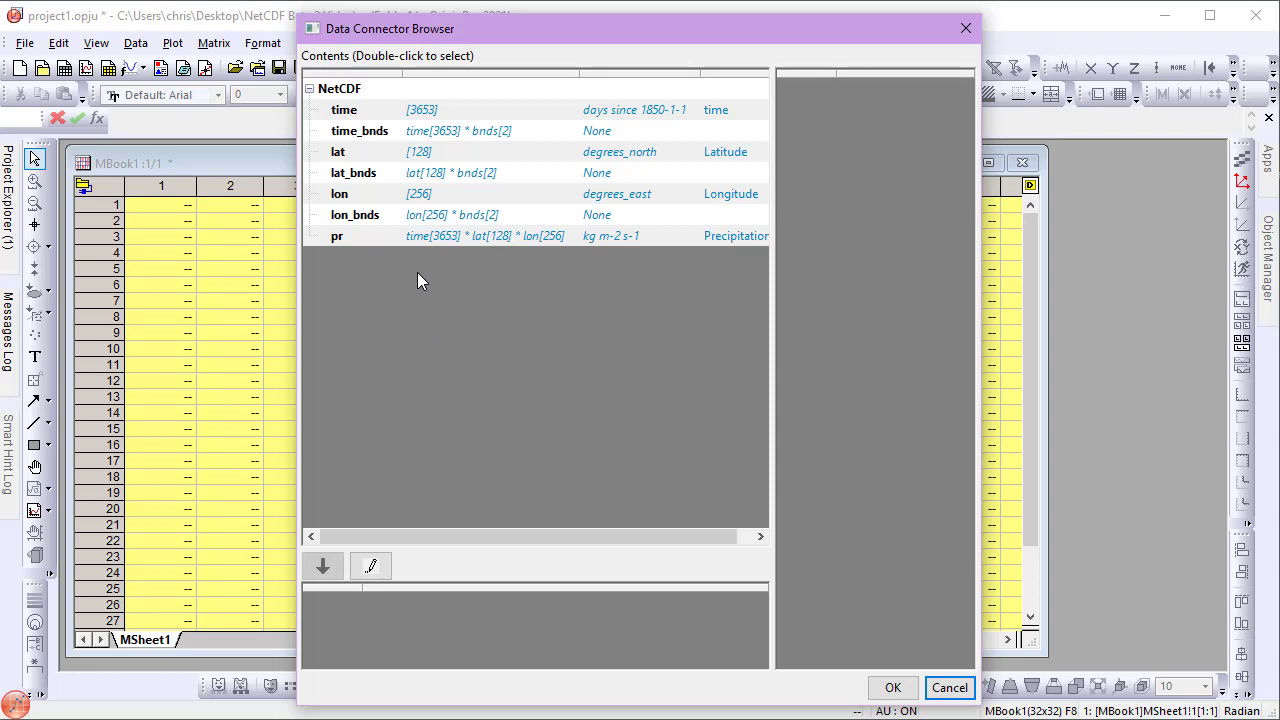
pyautogui.click(418, 240)
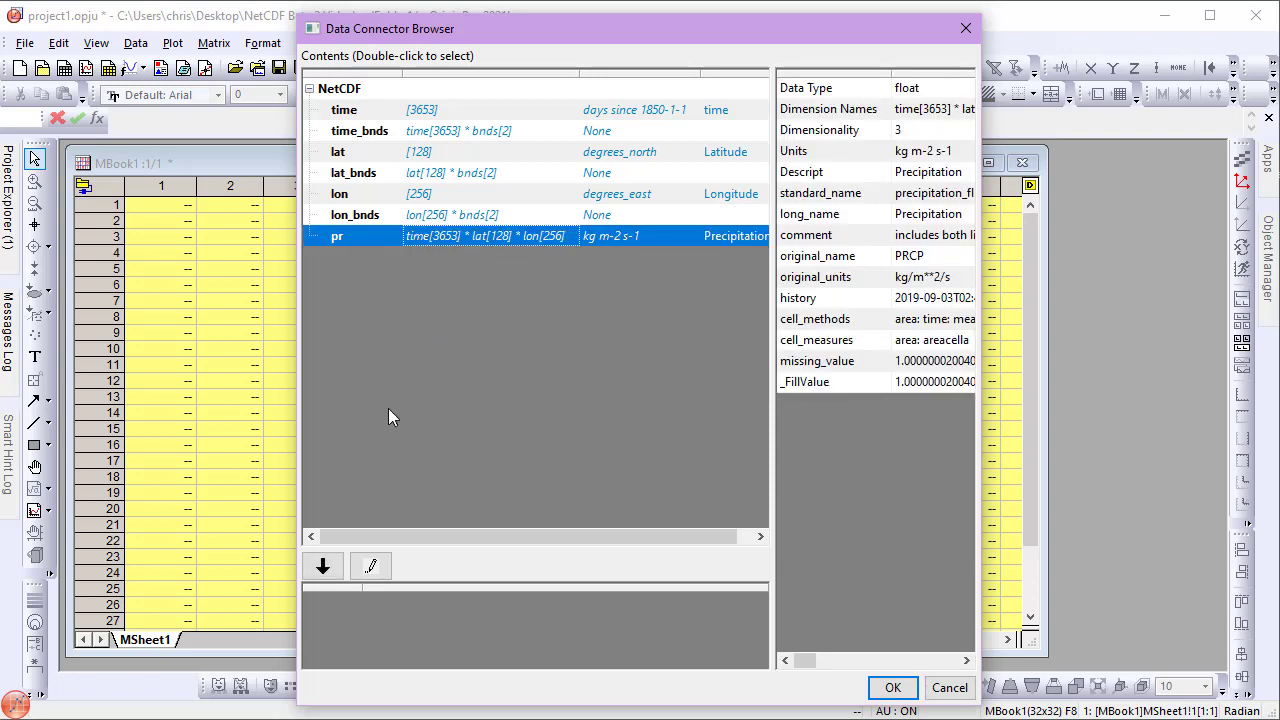
pyautogui.click(324, 567)
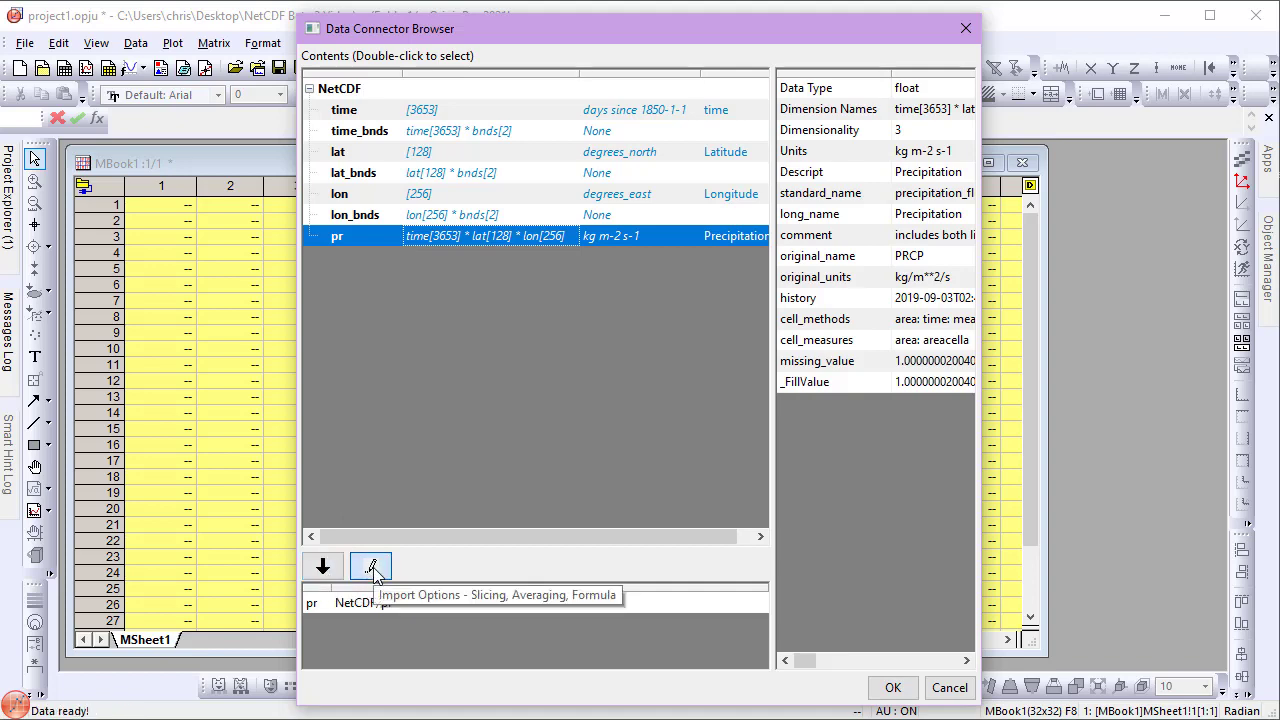
# Step: Enable averaging with interval d for pr and import it
pyautogui.click(372, 567)
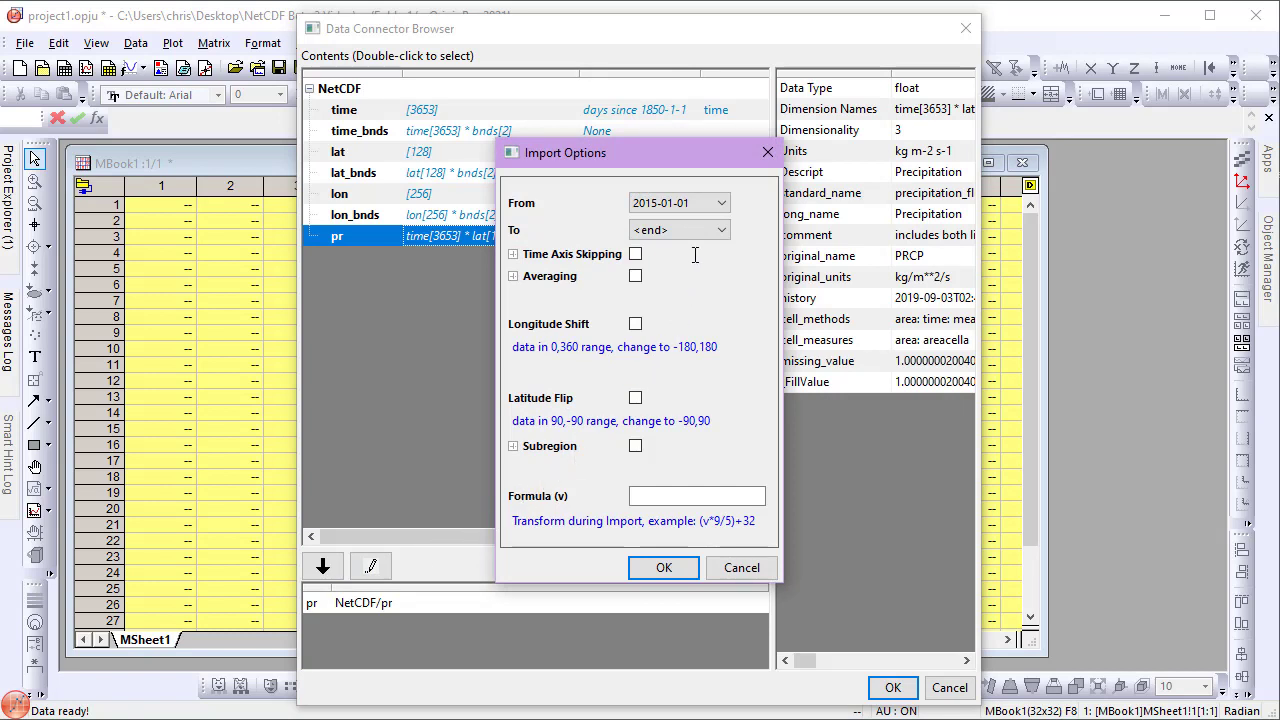
pyautogui.click(636, 278)
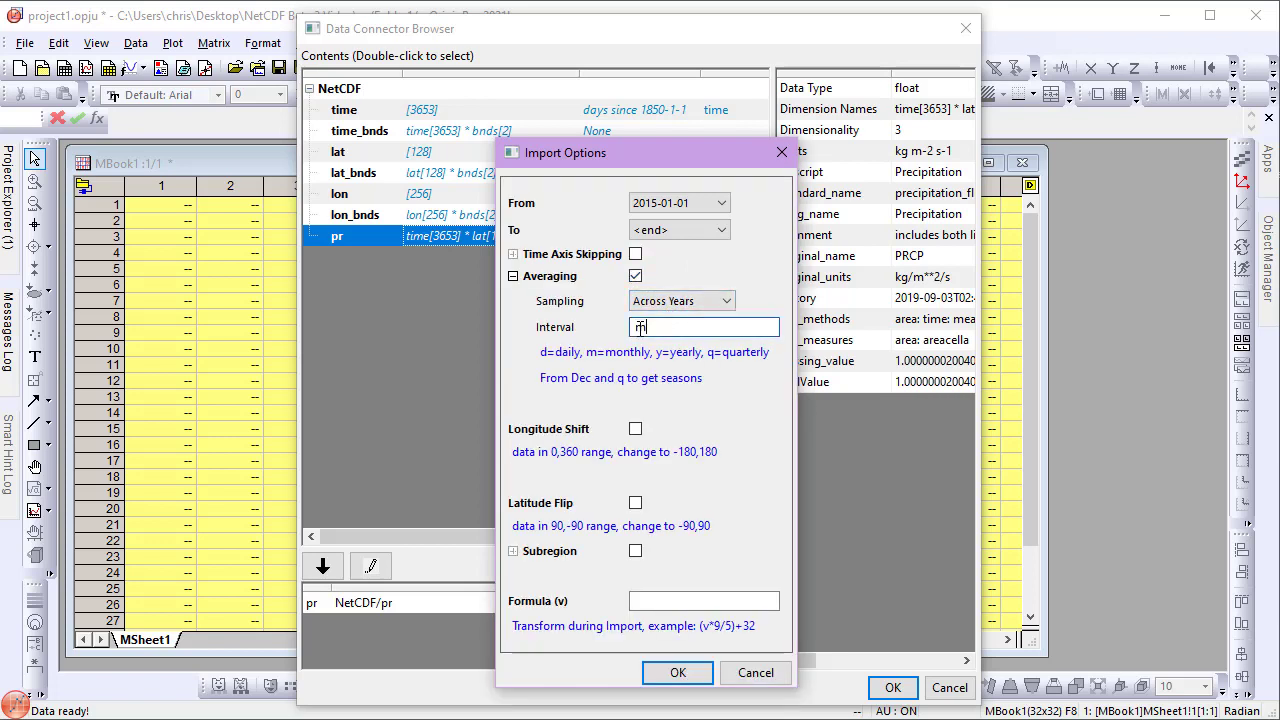
pyautogui.moveTo(652, 327); pyautogui.dragTo(605, 329)
pyautogui.write('d')
pyautogui.click(678, 672)
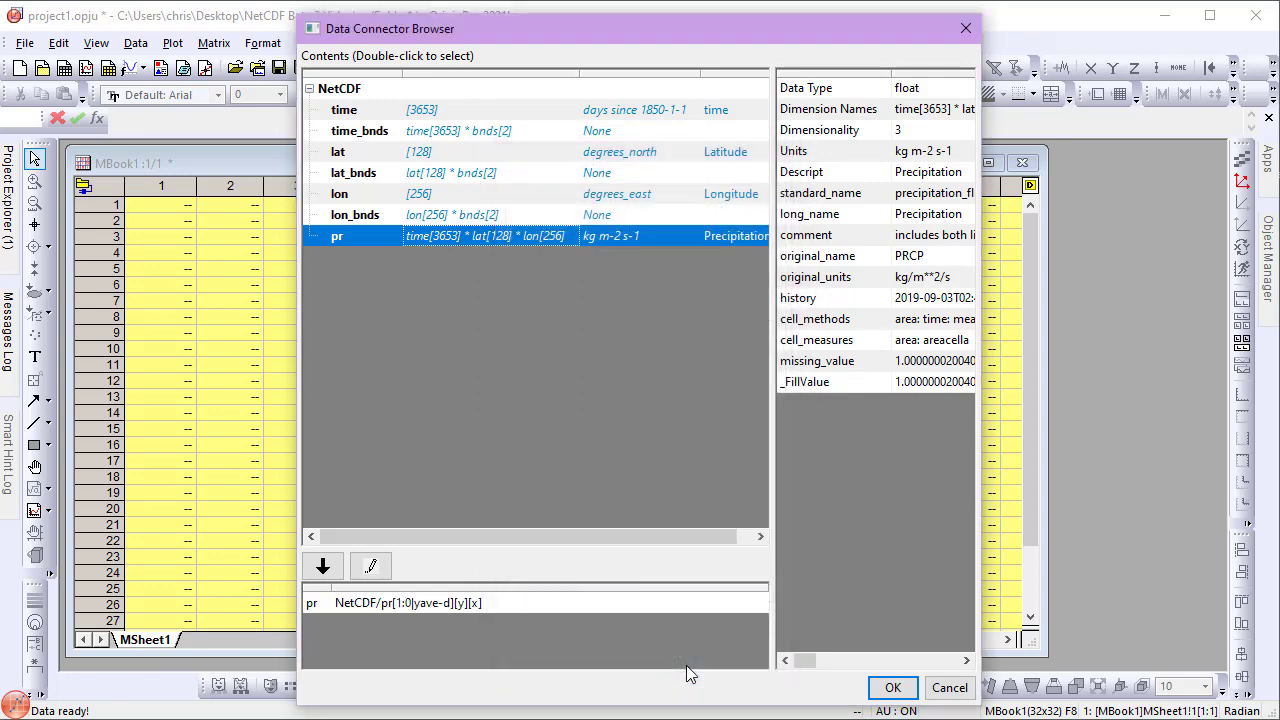
pyautogui.click(890, 688)
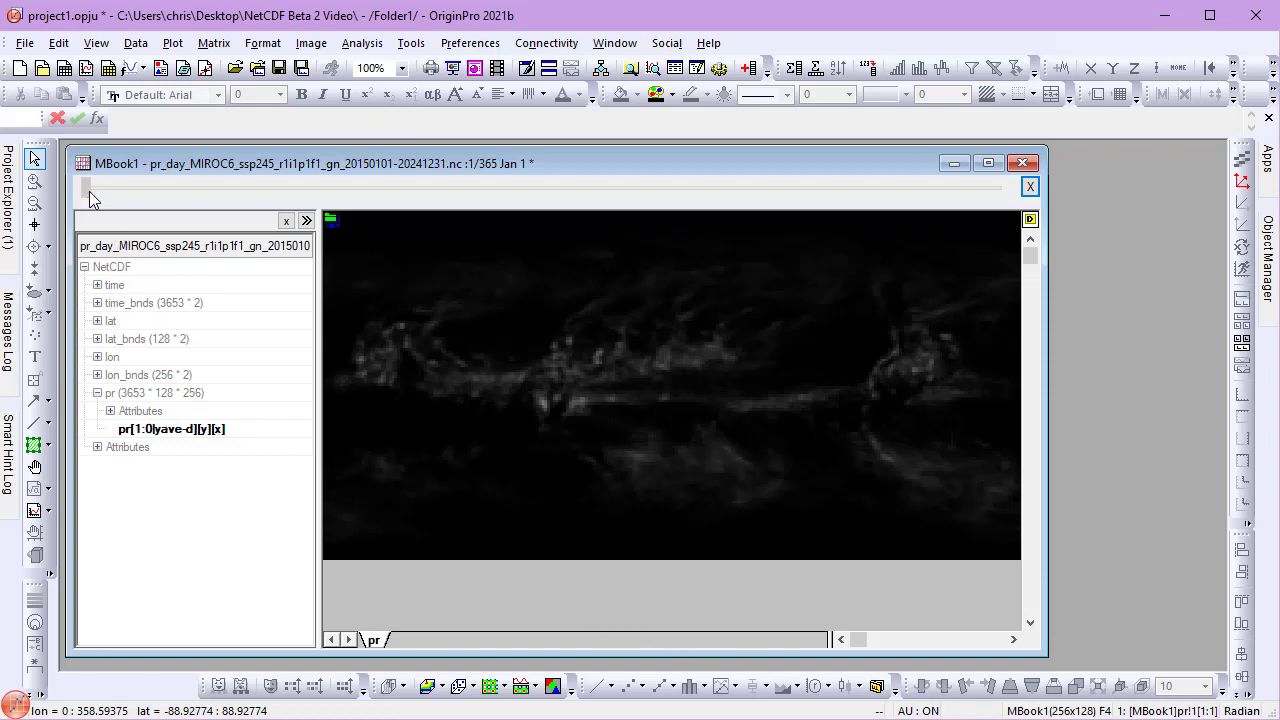
pyautogui.moveTo(90, 191); pyautogui.dragTo(246, 194)
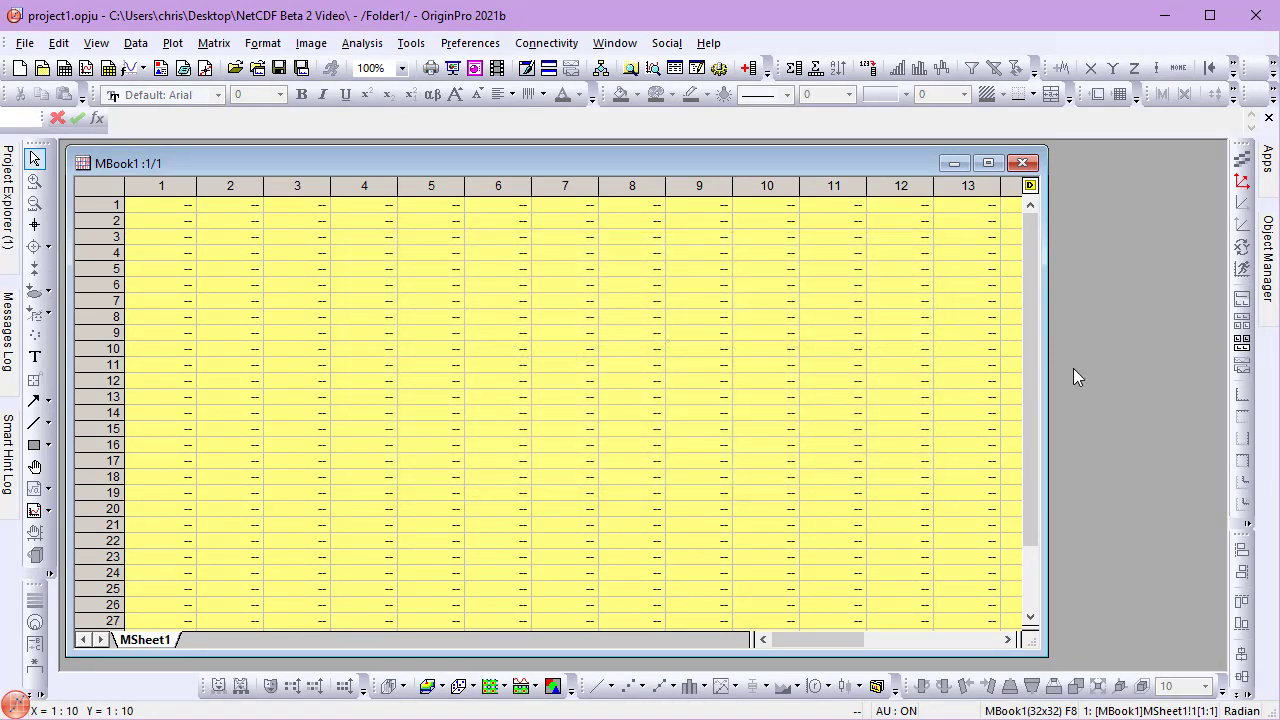
# Step: Connect to air.mon.mean.v501.nc via NetCDF and add the air variable
pyautogui.click(135, 43)
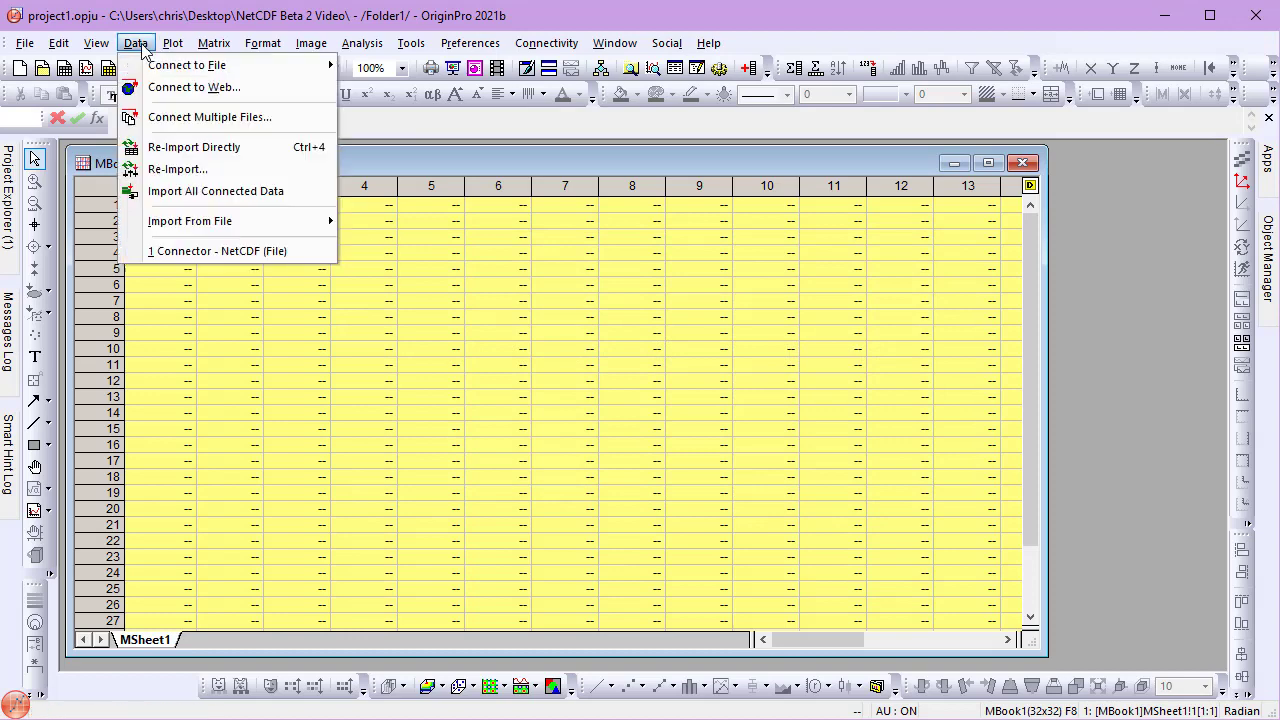
pyautogui.moveTo(147, 70)
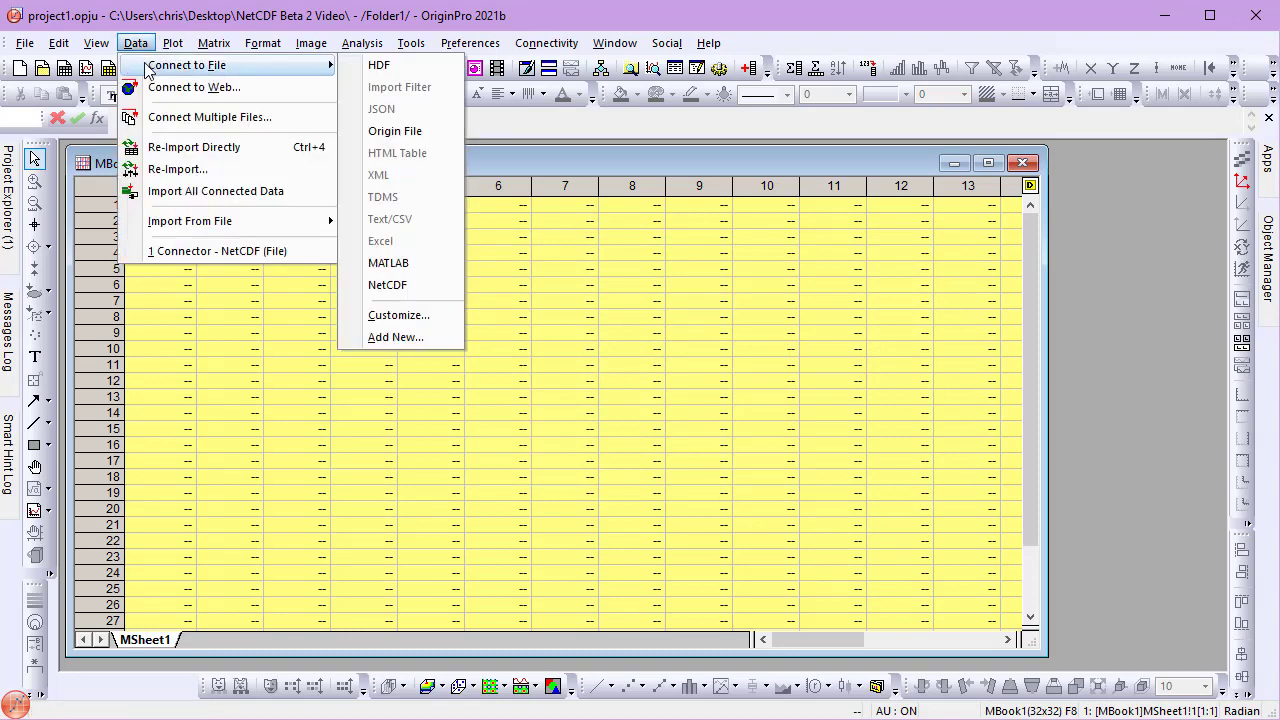
pyautogui.click(401, 286)
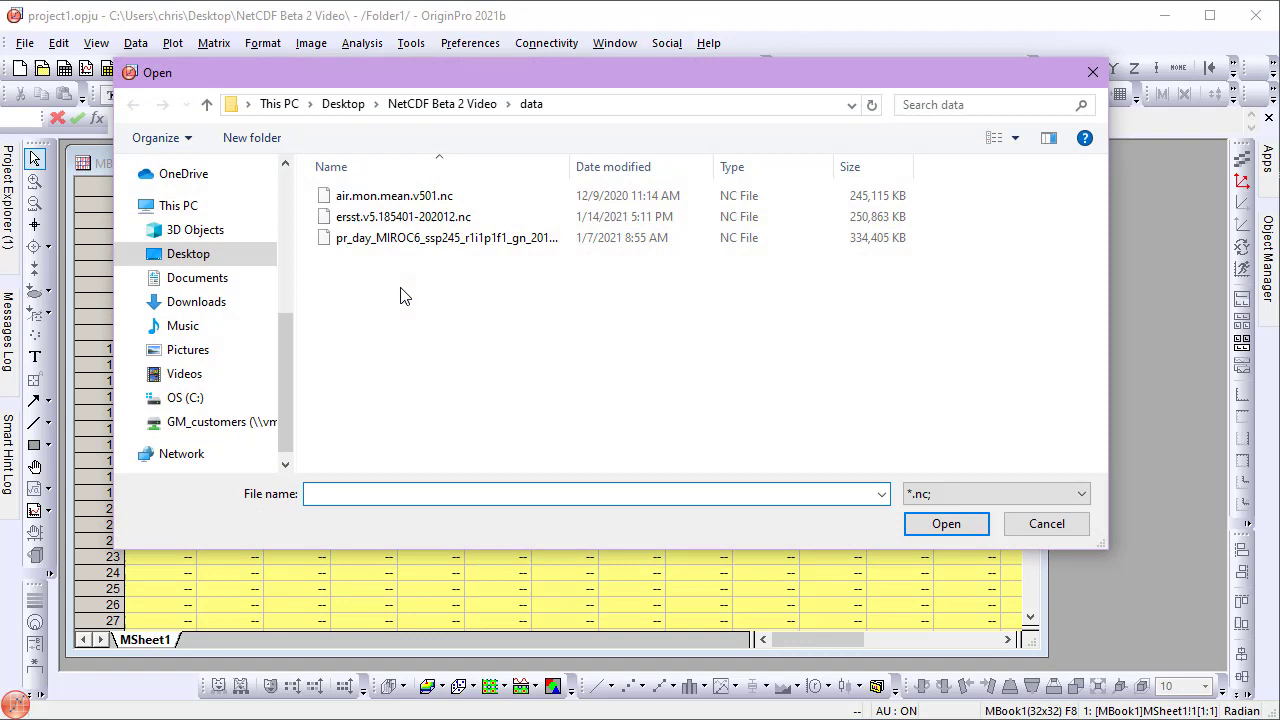
pyautogui.click(437, 199)
pyautogui.click(929, 530)
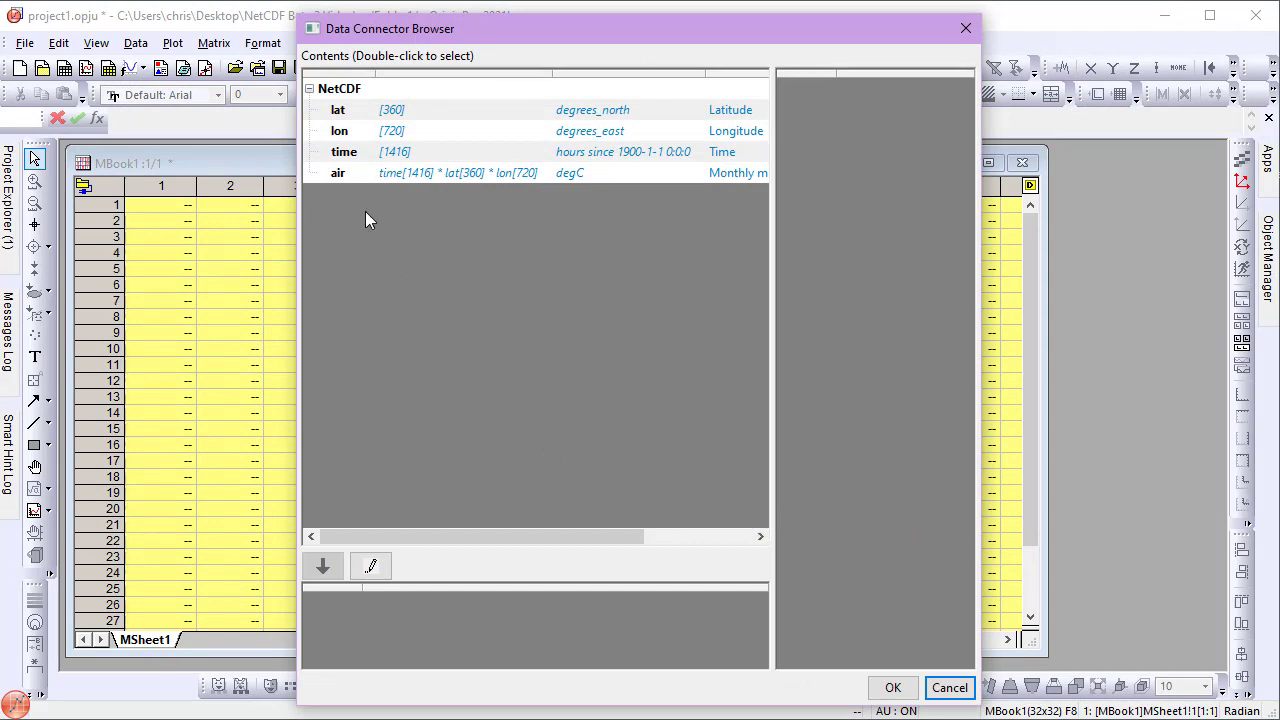
pyautogui.click(354, 173)
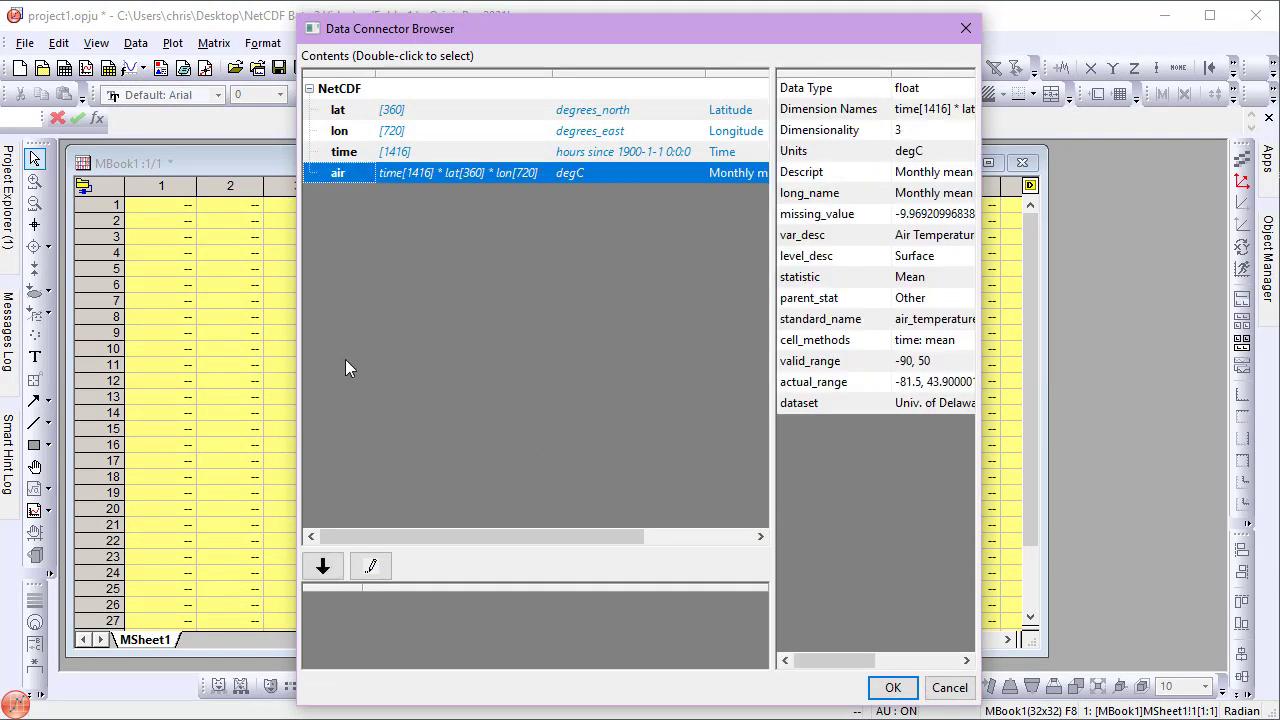
pyautogui.click(322, 566)
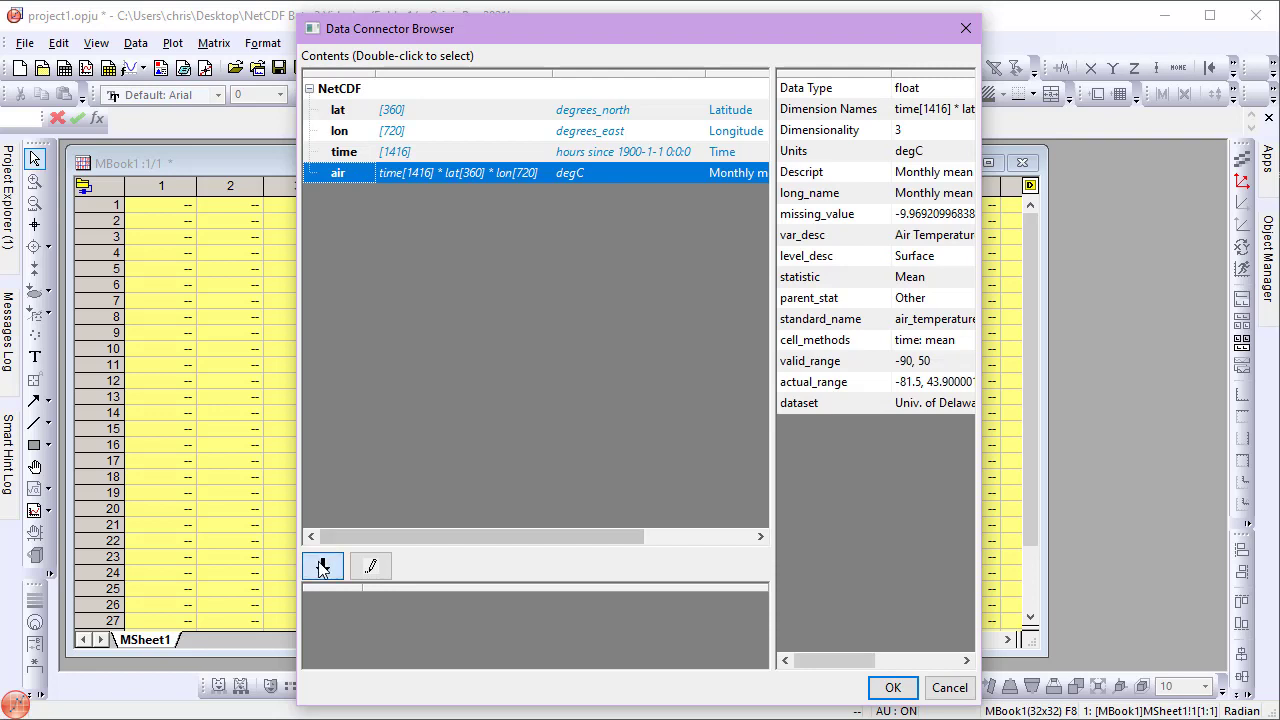
# Step: Set air's import to start 1900-03-01, with Consecutive averaging at interval q
pyautogui.click(370, 567)
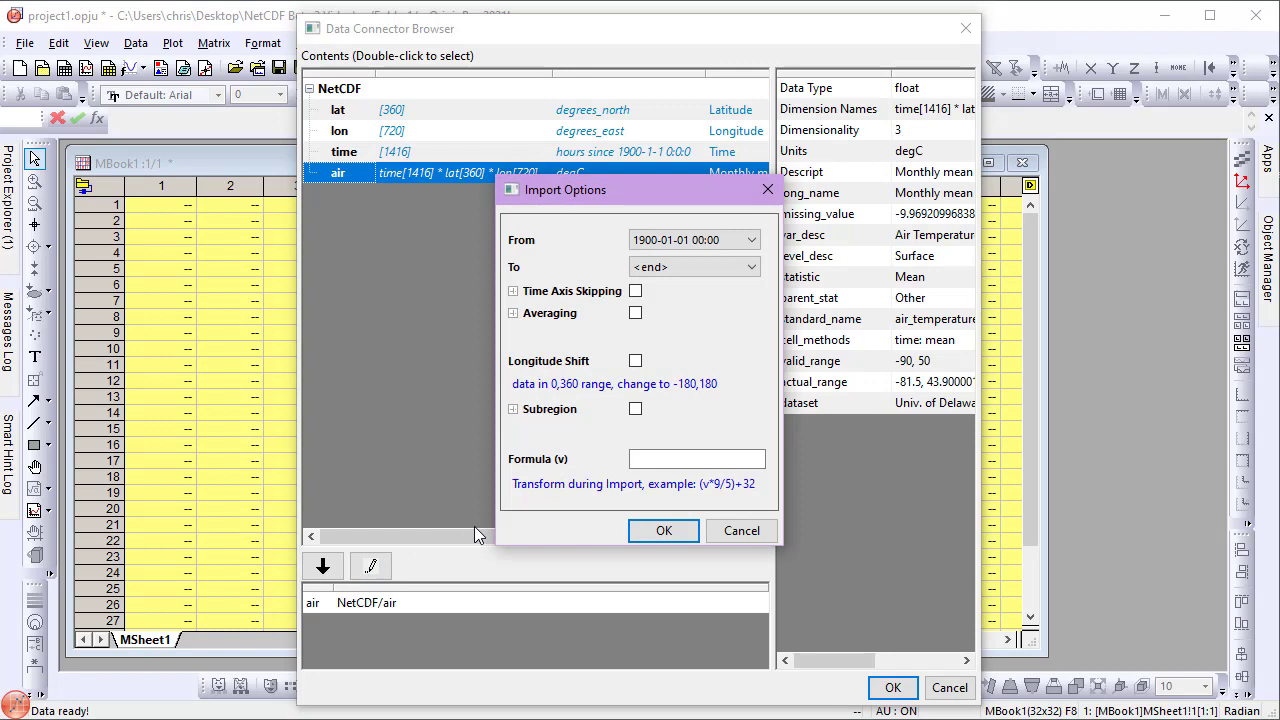
pyautogui.click(751, 240)
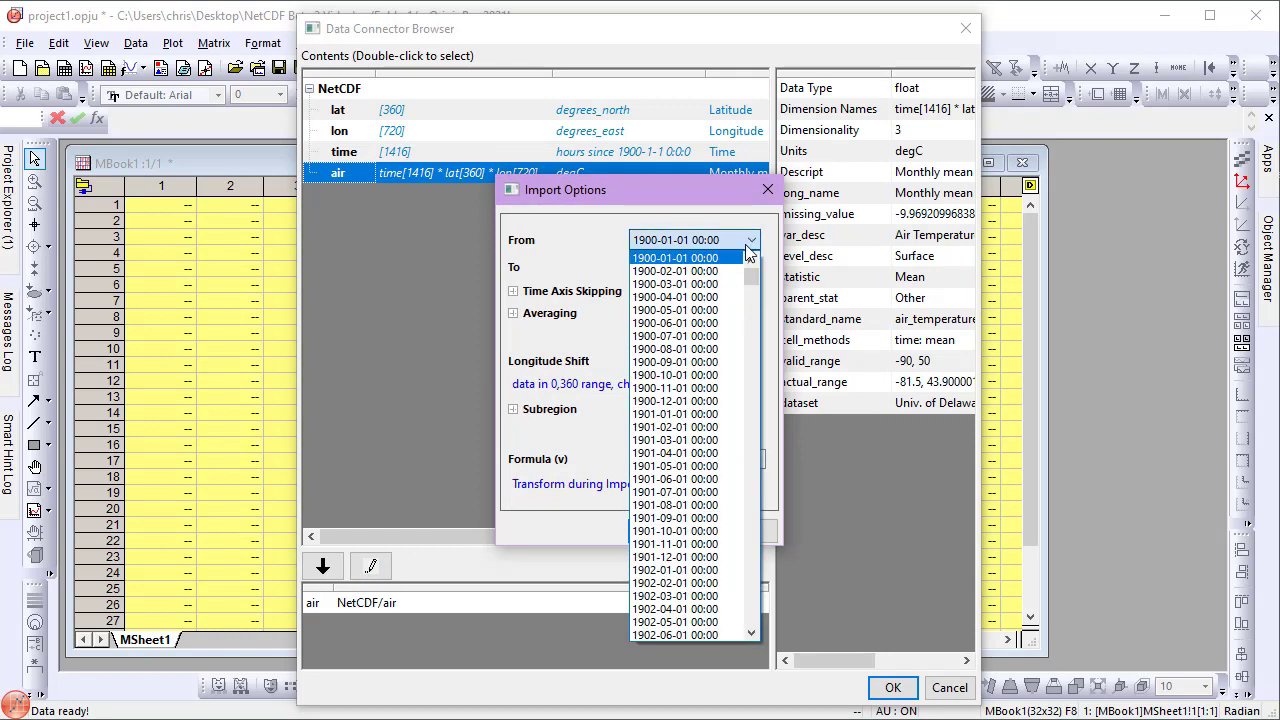
pyautogui.click(728, 284)
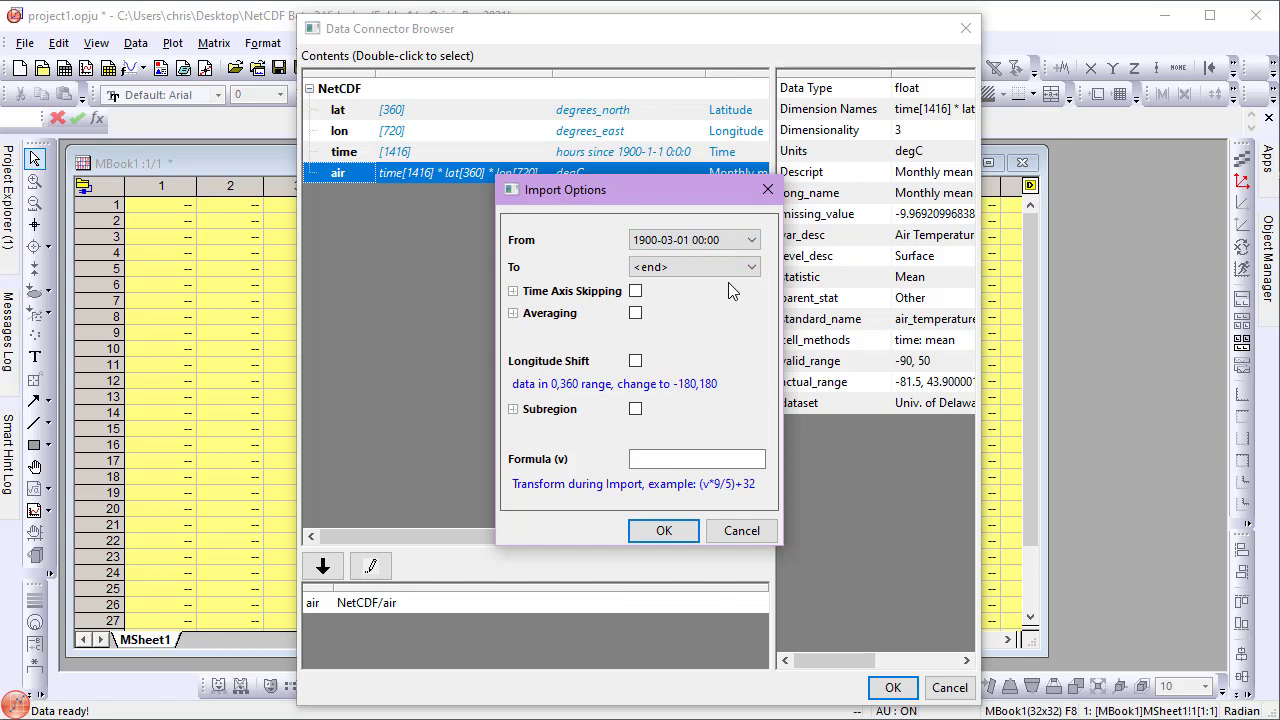
pyautogui.click(636, 315)
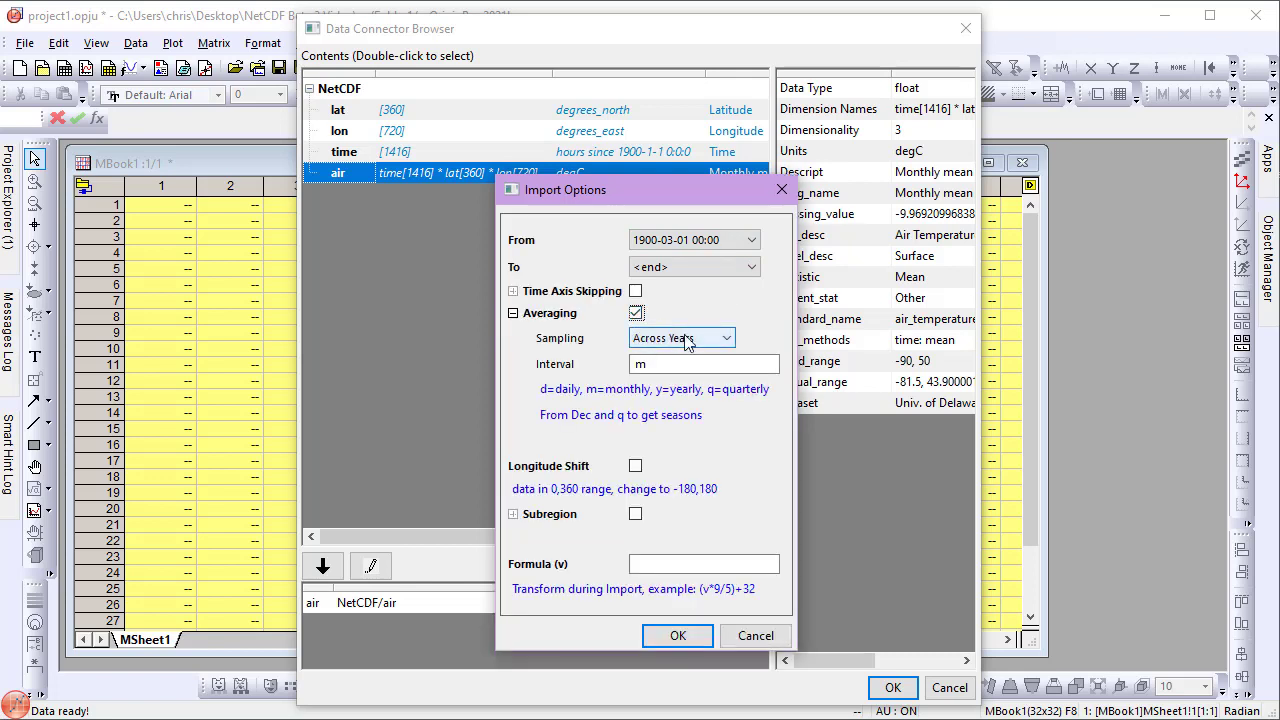
pyautogui.click(686, 340)
pyautogui.click(674, 352)
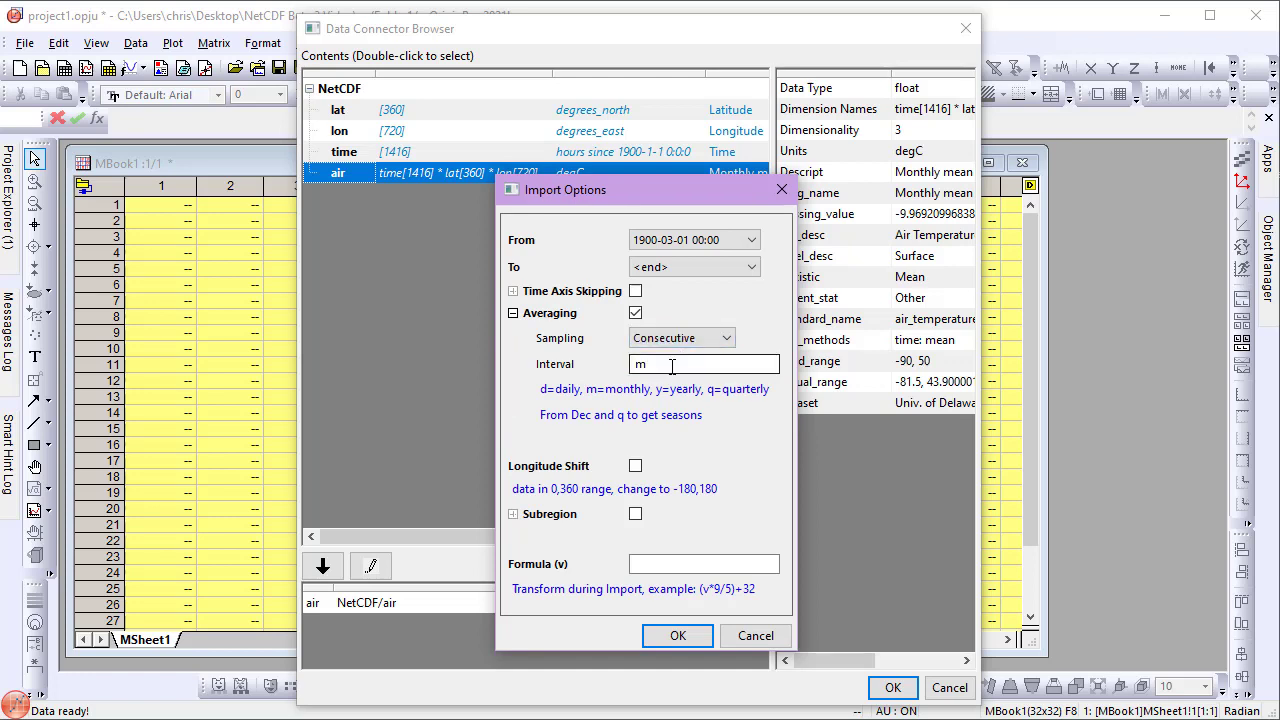
pyautogui.moveTo(672, 366); pyautogui.dragTo(618, 364)
pyautogui.write('q')
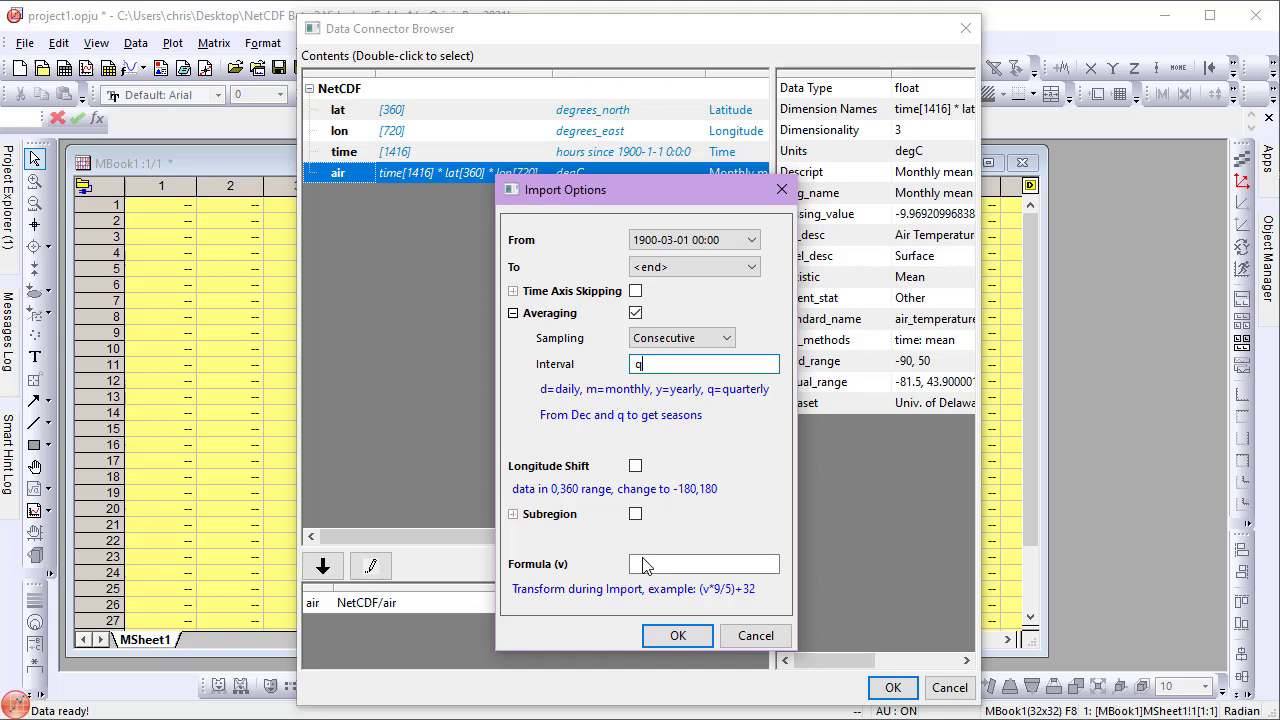
pyautogui.click(677, 636)
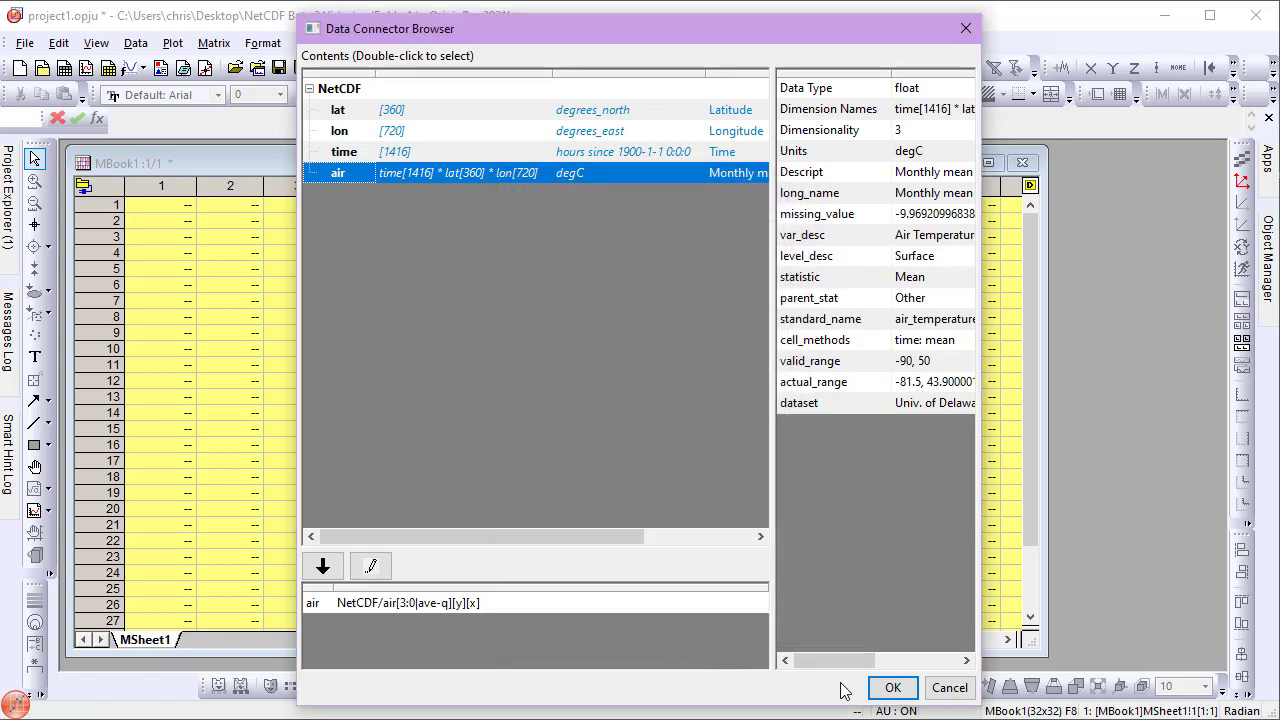
# Step: Import the quarterly-averaged air temperatures and drag the frame slider to frame 4
pyautogui.click(889, 690)
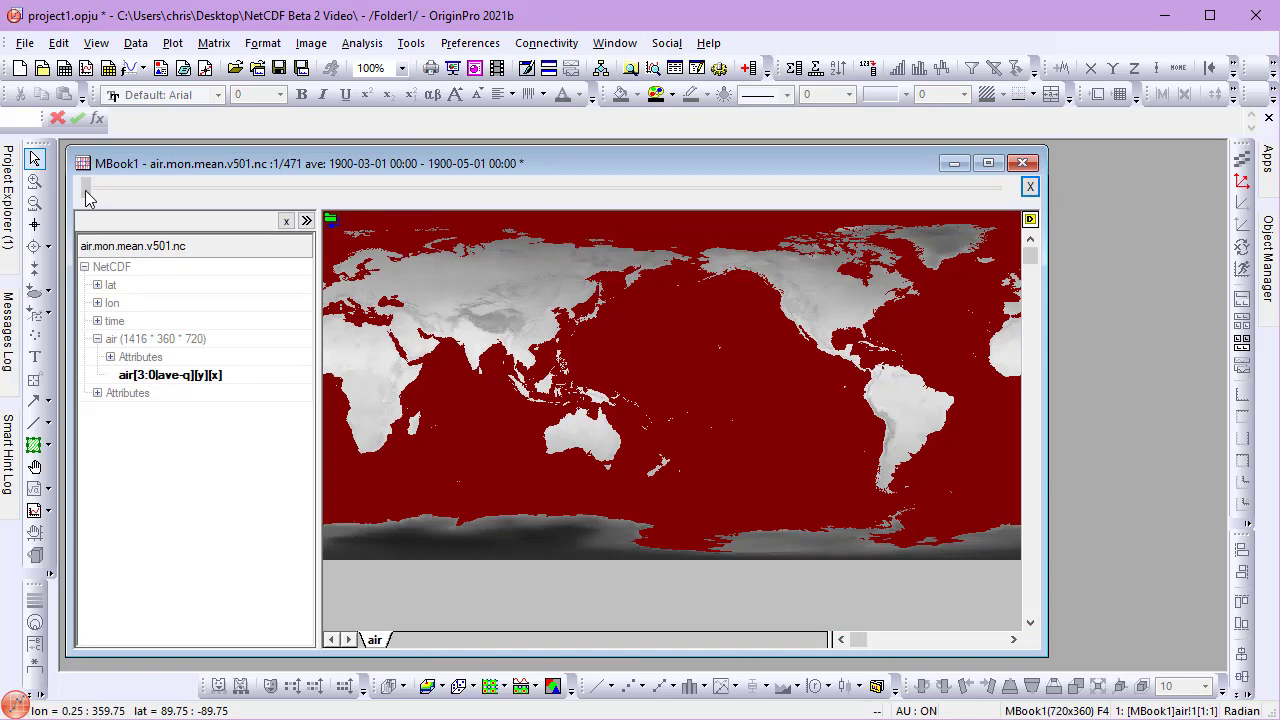
pyautogui.moveTo(86, 187); pyautogui.dragTo(141, 190)
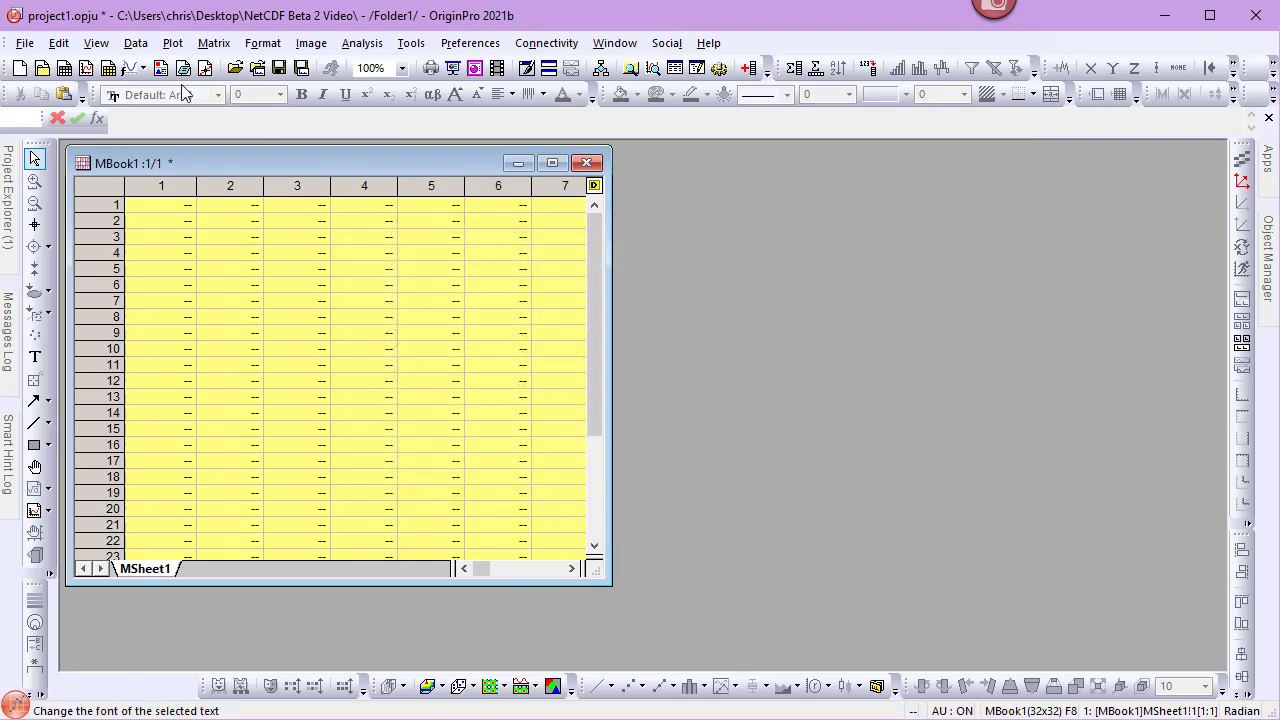
# Step: Connect to ersst.v5.185401-202012.nc via NetCDF and add the sst variable
pyautogui.click(135, 43)
pyautogui.moveTo(250, 65)
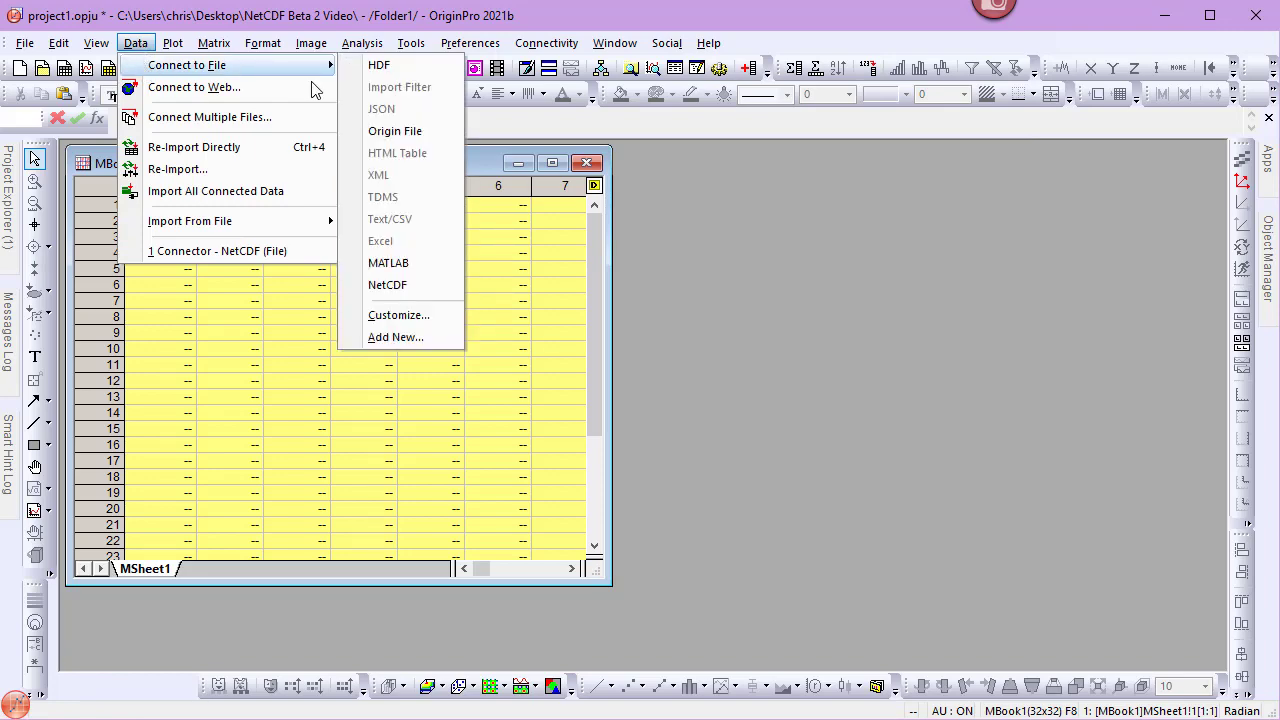
pyautogui.click(383, 283)
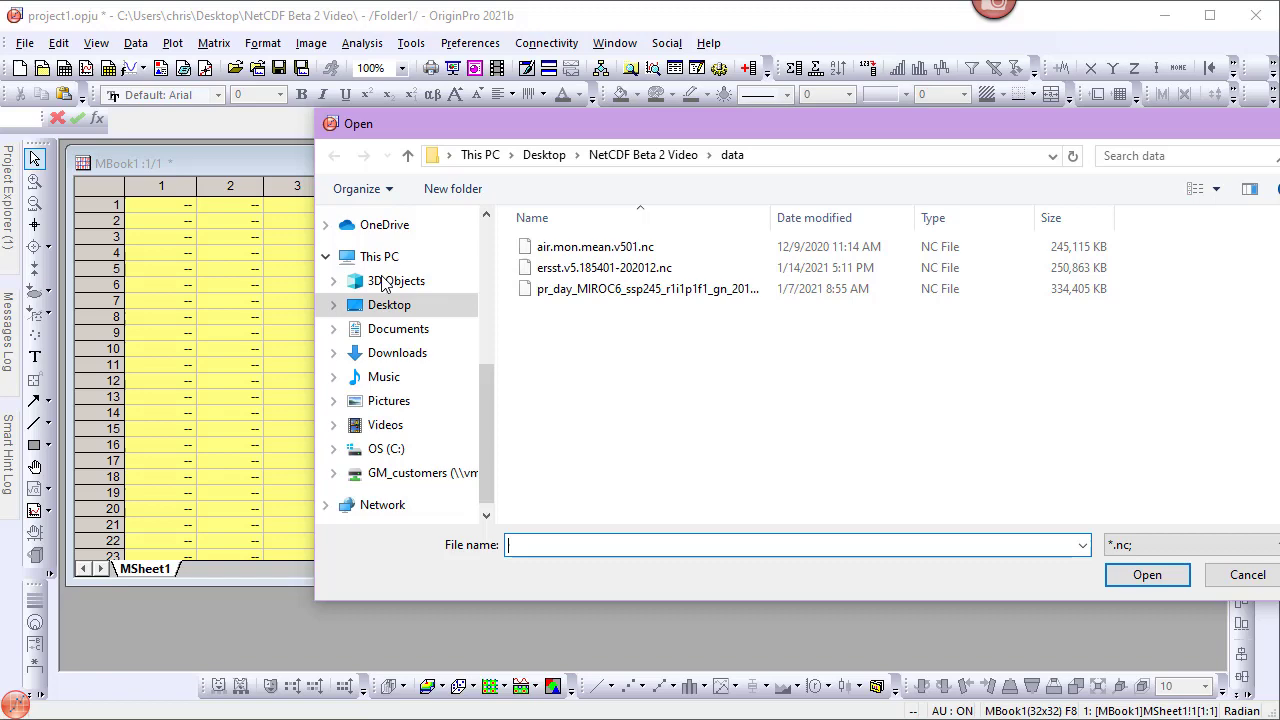
pyautogui.click(545, 268)
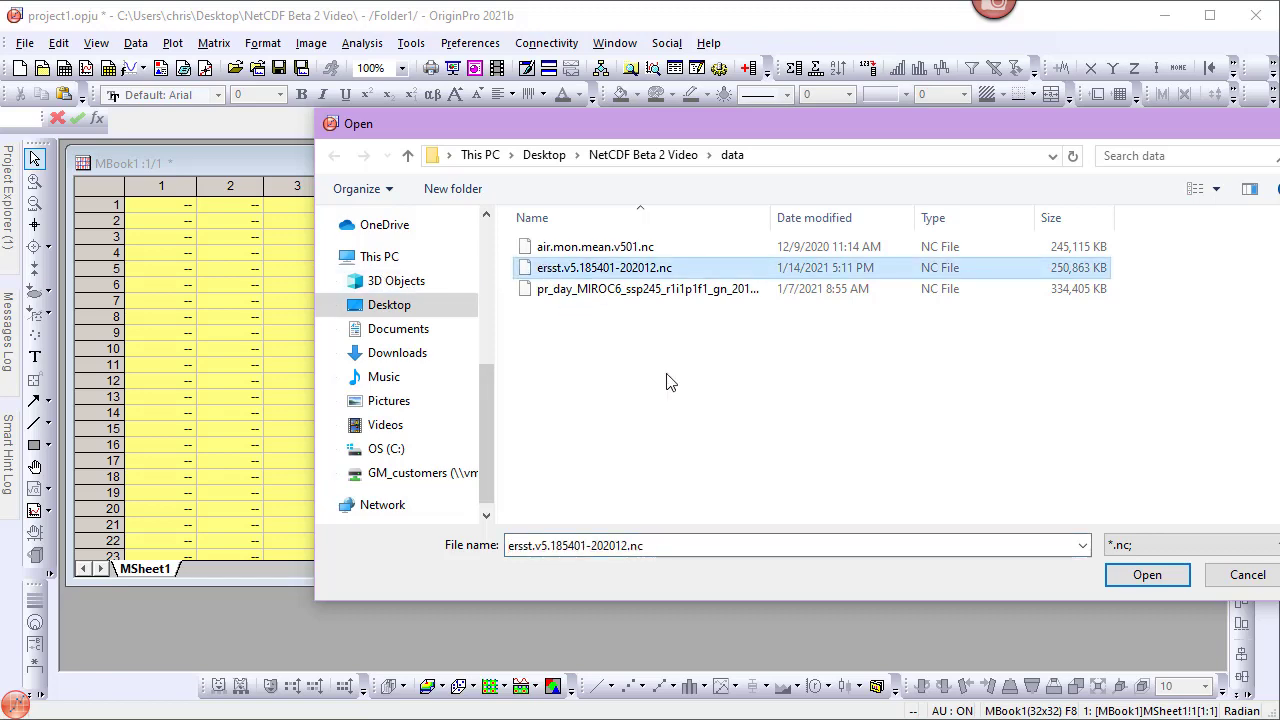
pyautogui.click(1110, 572)
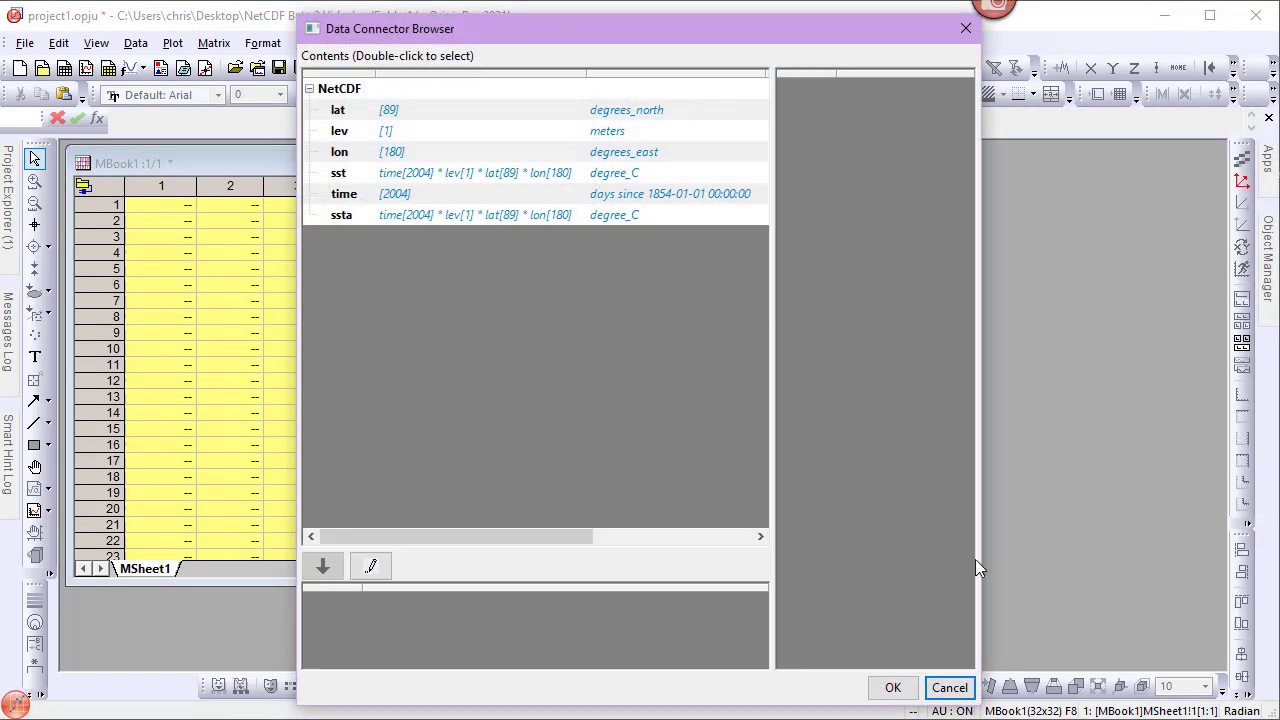
pyautogui.click(378, 175)
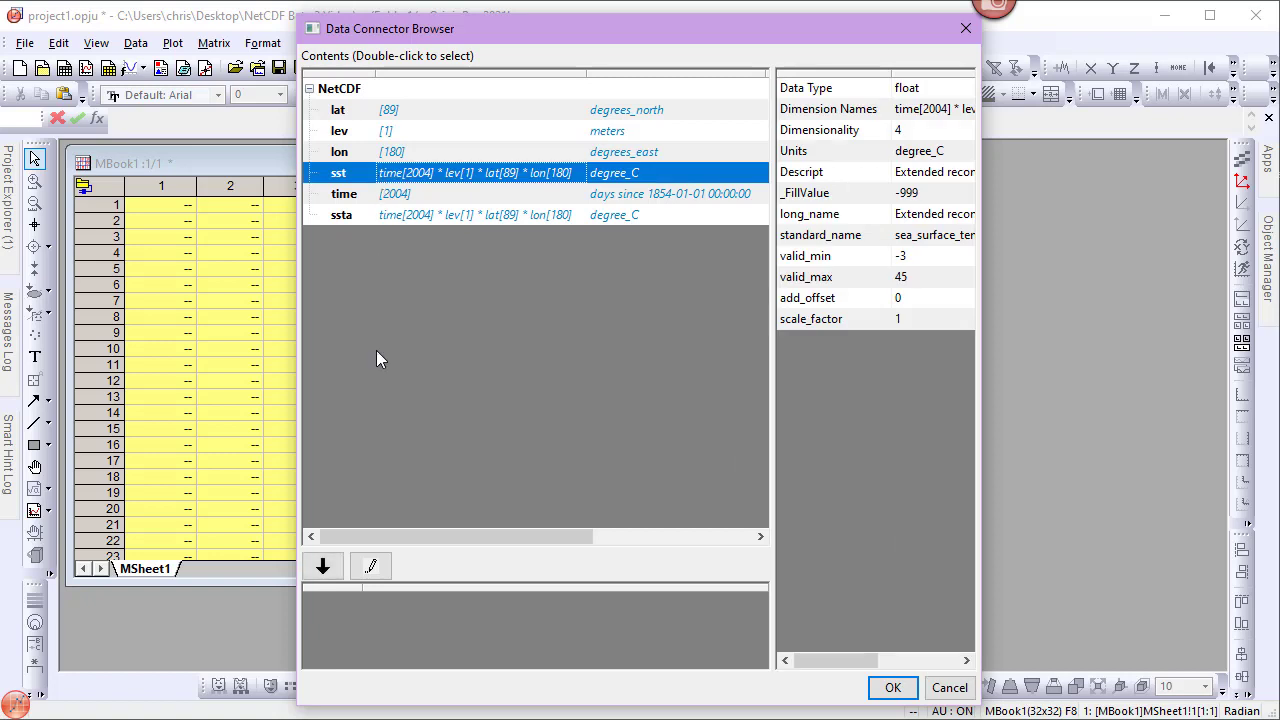
pyautogui.click(333, 569)
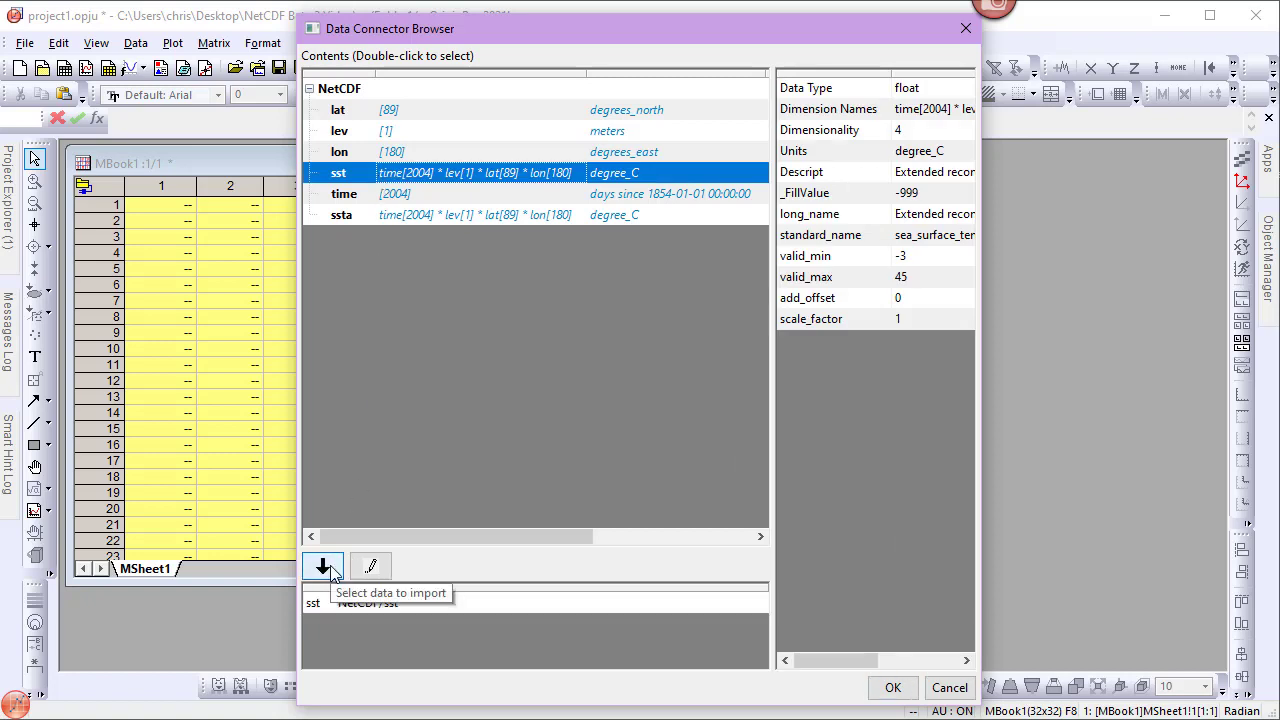
# Step: Limit the sst import range from 2000-03-01 to 2020-03-15
pyautogui.click(372, 568)
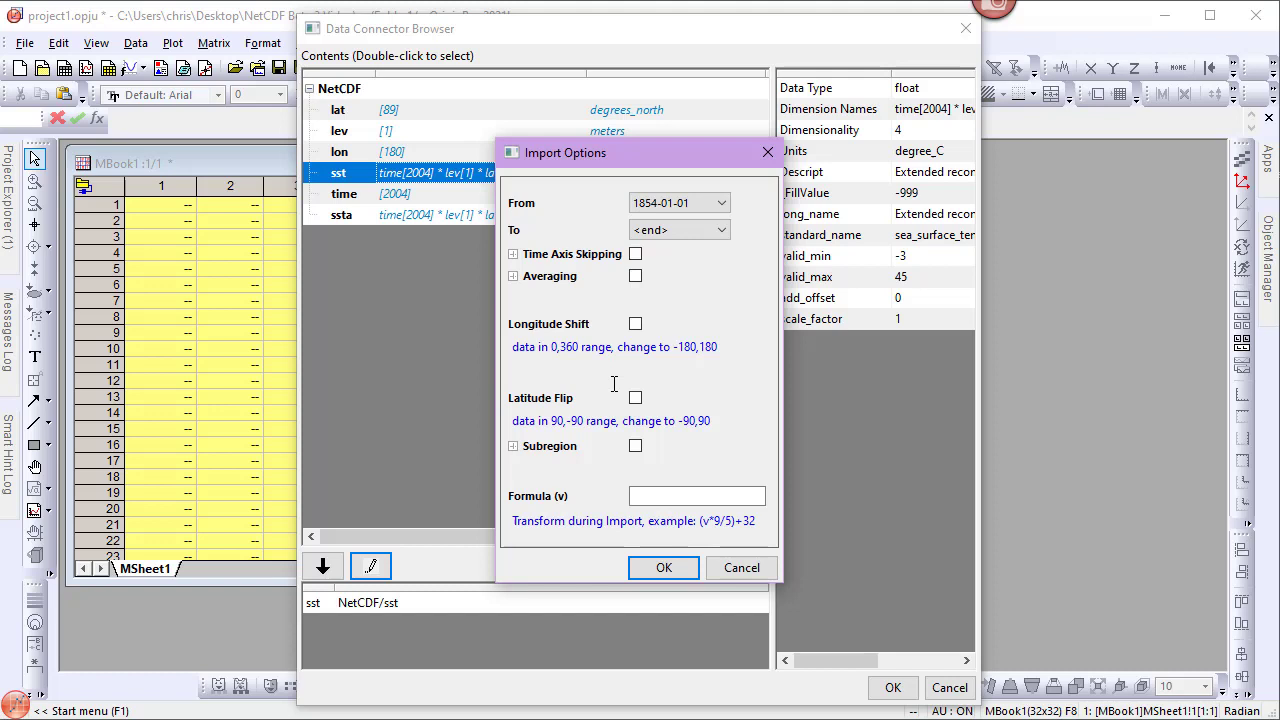
pyautogui.click(721, 203)
pyautogui.moveTo(722, 244); pyautogui.dragTo(724, 545)
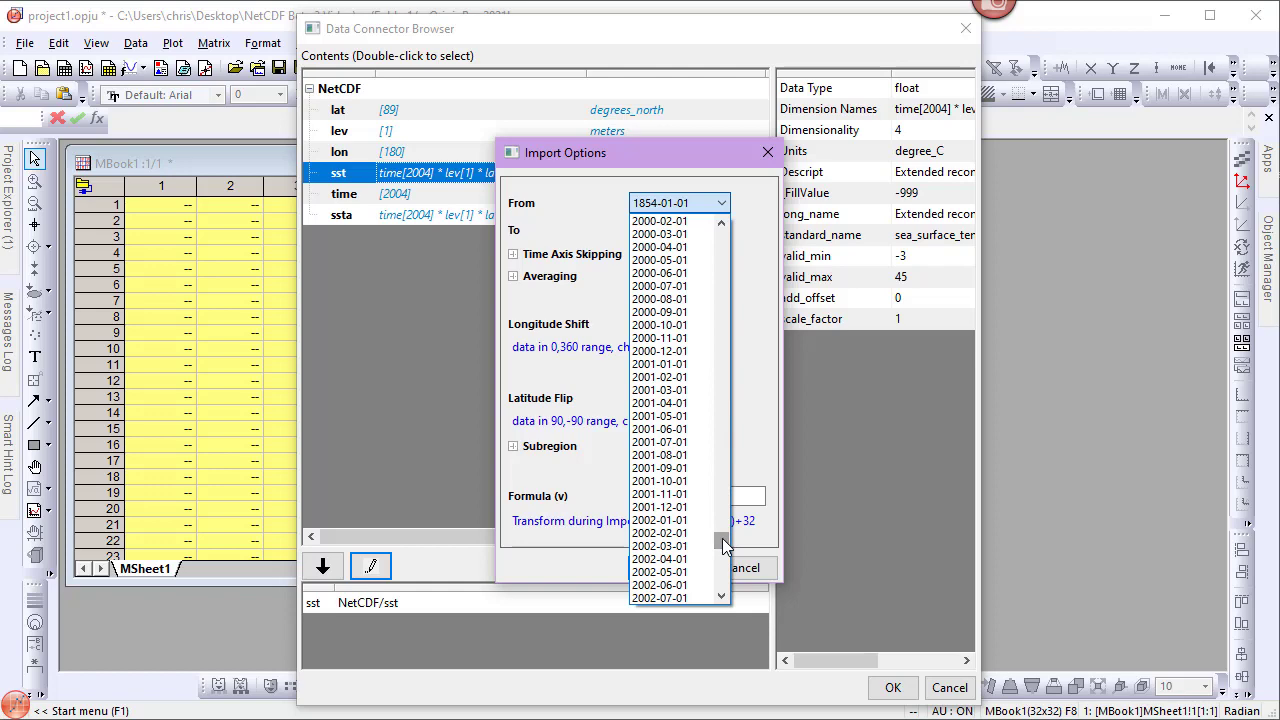
pyautogui.click(656, 233)
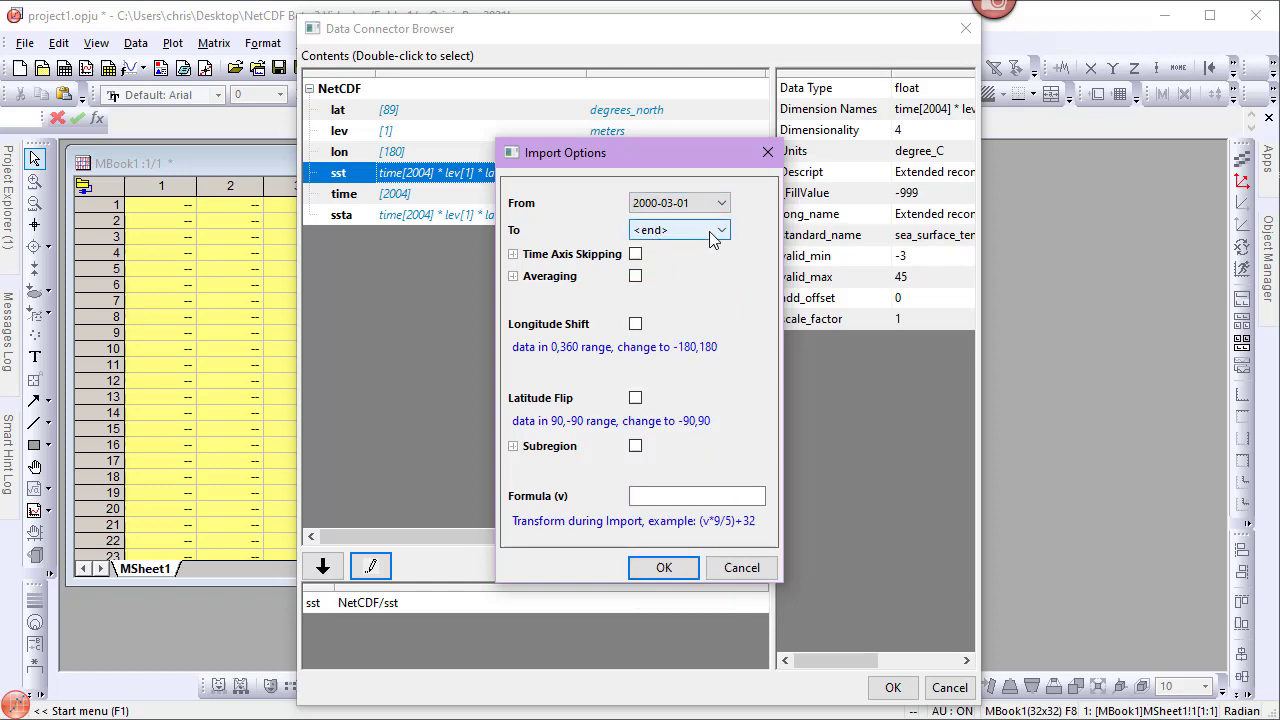
pyautogui.click(710, 235)
pyautogui.moveTo(724, 258); pyautogui.dragTo(735, 603)
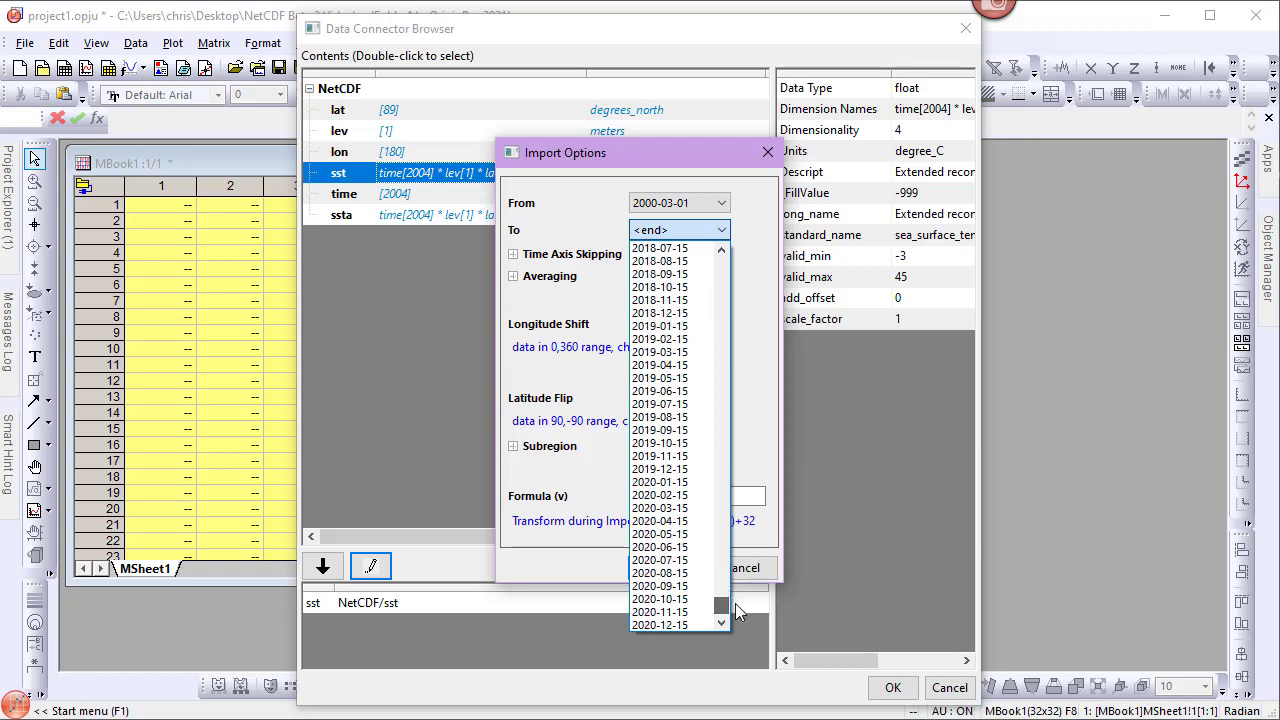
pyautogui.click(658, 508)
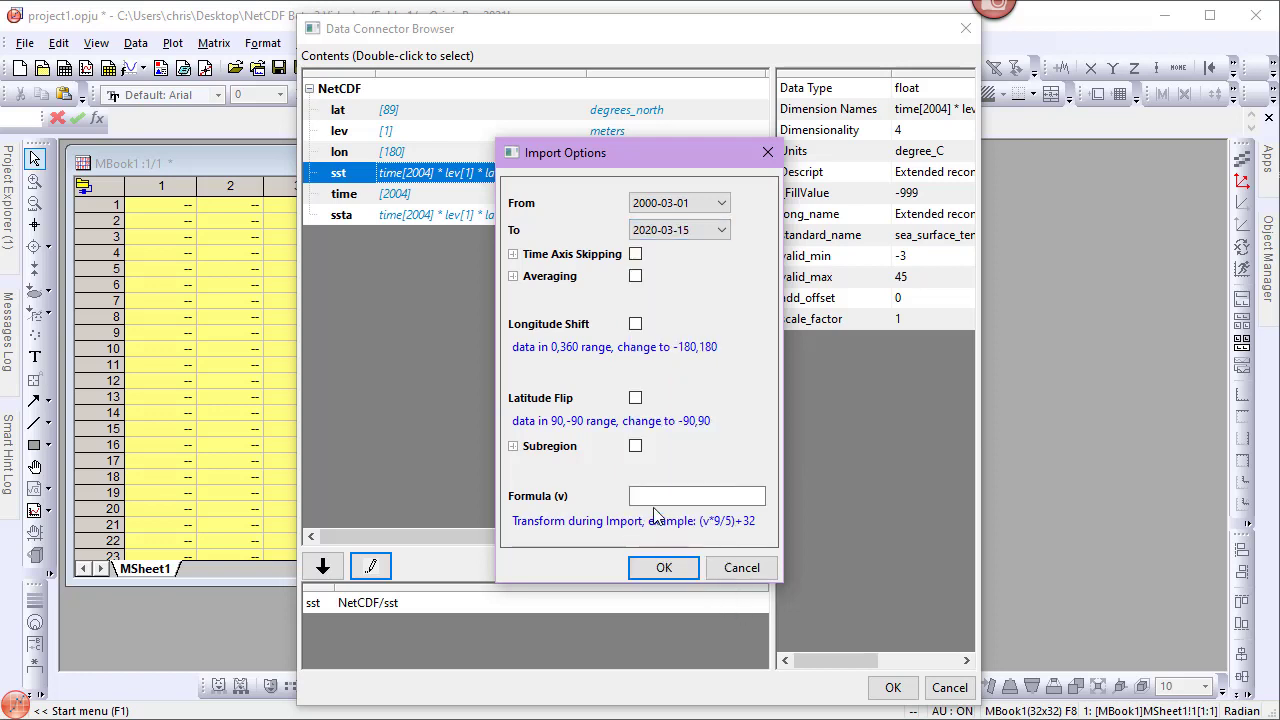
# Step: Average sst by interval q, shift longitude, flip latitude, and import
pyautogui.click(636, 277)
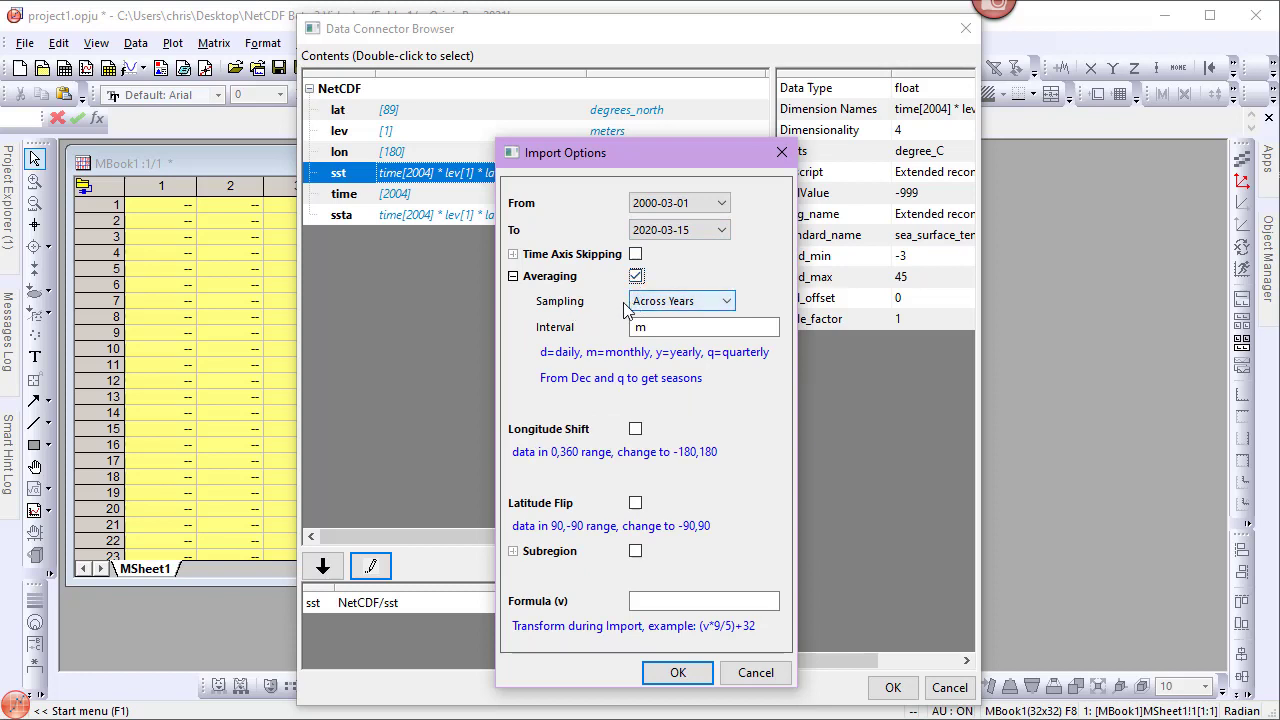
pyautogui.moveTo(666, 328); pyautogui.dragTo(612, 330)
pyautogui.write('q')
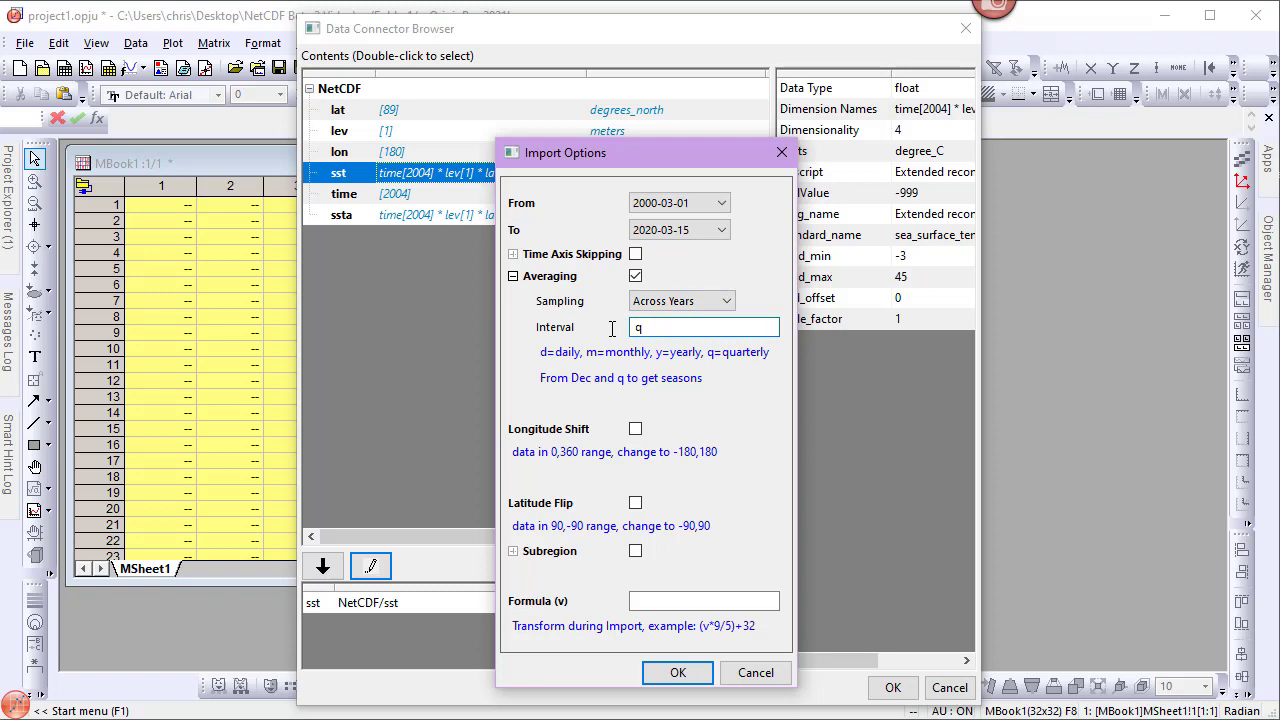
pyautogui.click(636, 429)
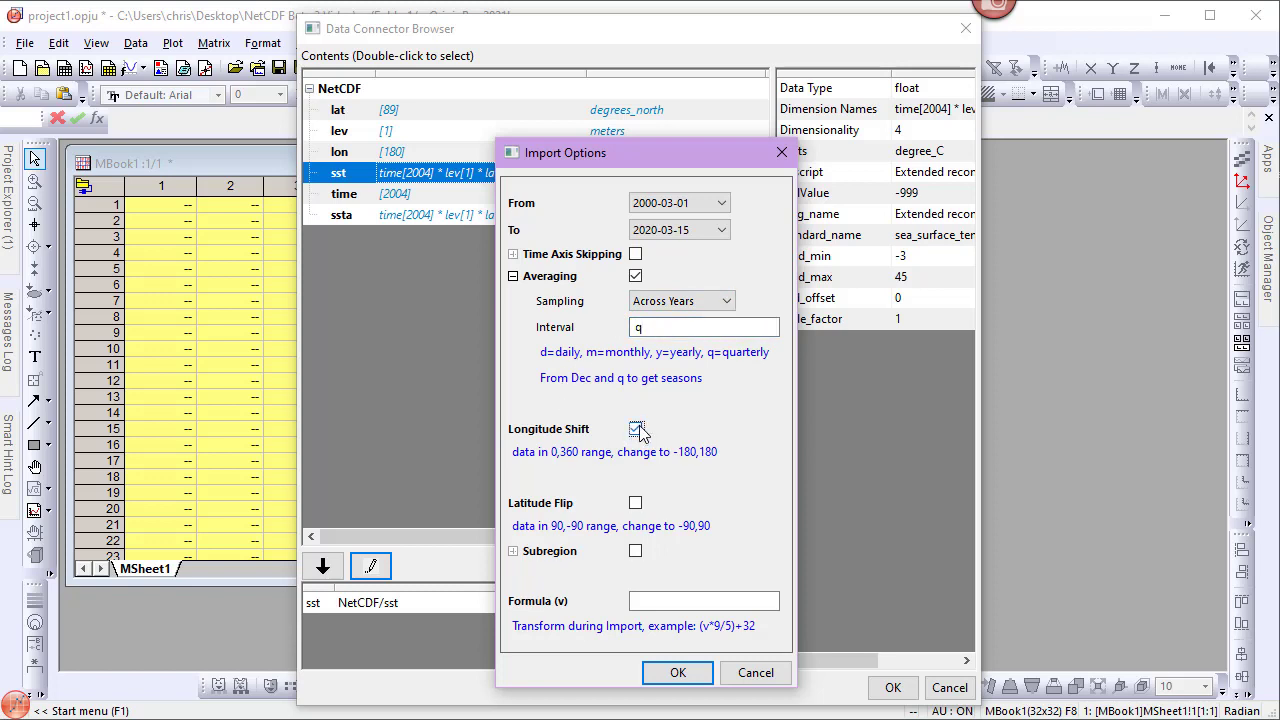
pyautogui.click(636, 505)
pyautogui.click(678, 673)
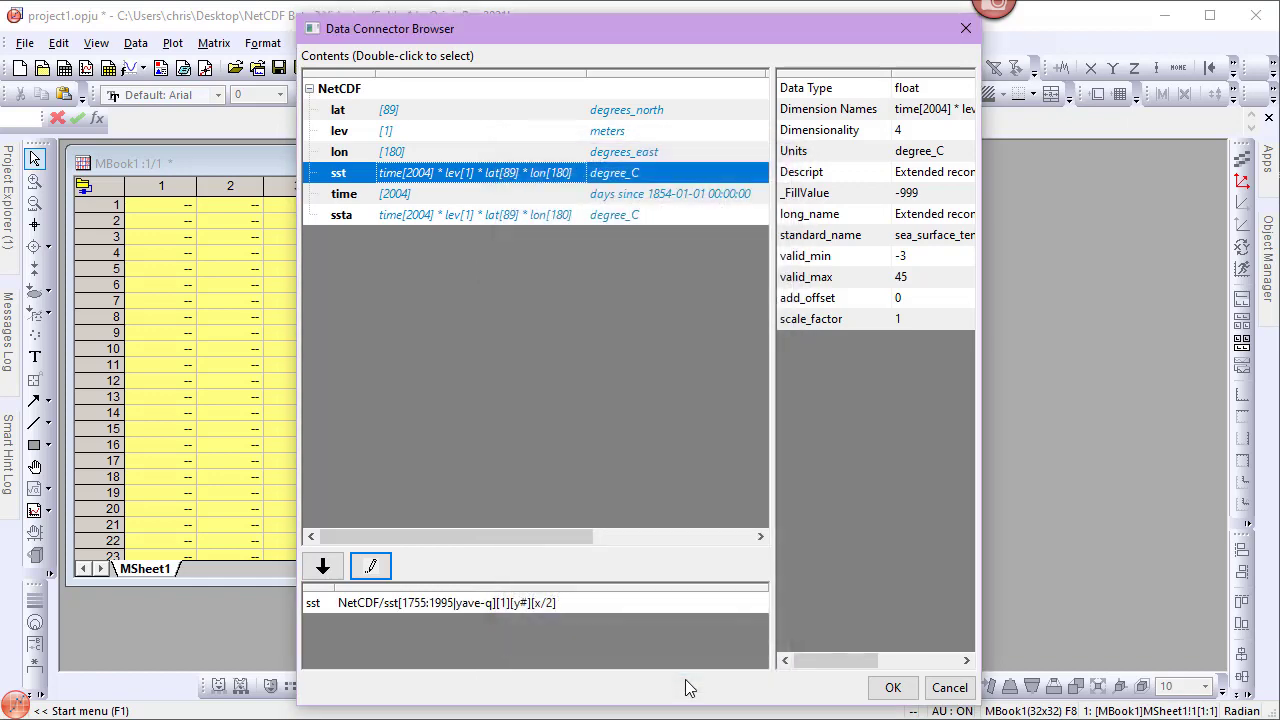
pyautogui.click(886, 688)
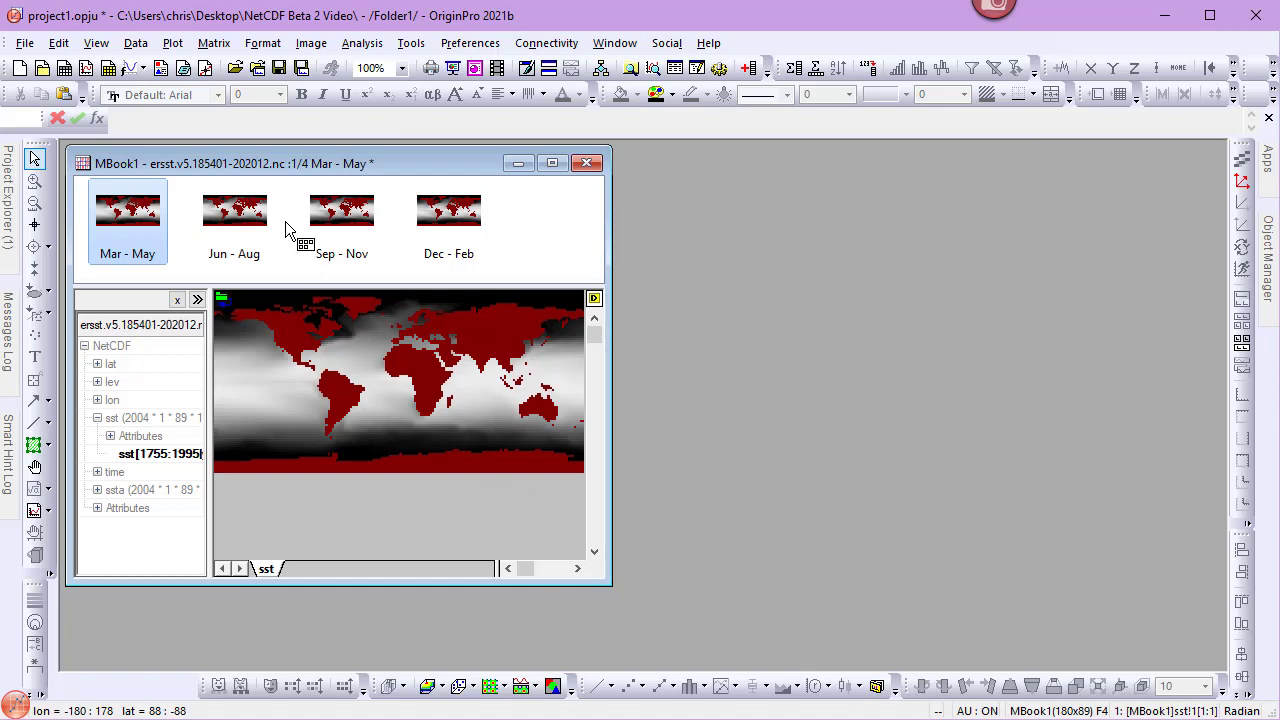
# Step: Duplicate MBook1 as MBook2 and move the copy to the right
pyautogui.rightClick(276, 170)
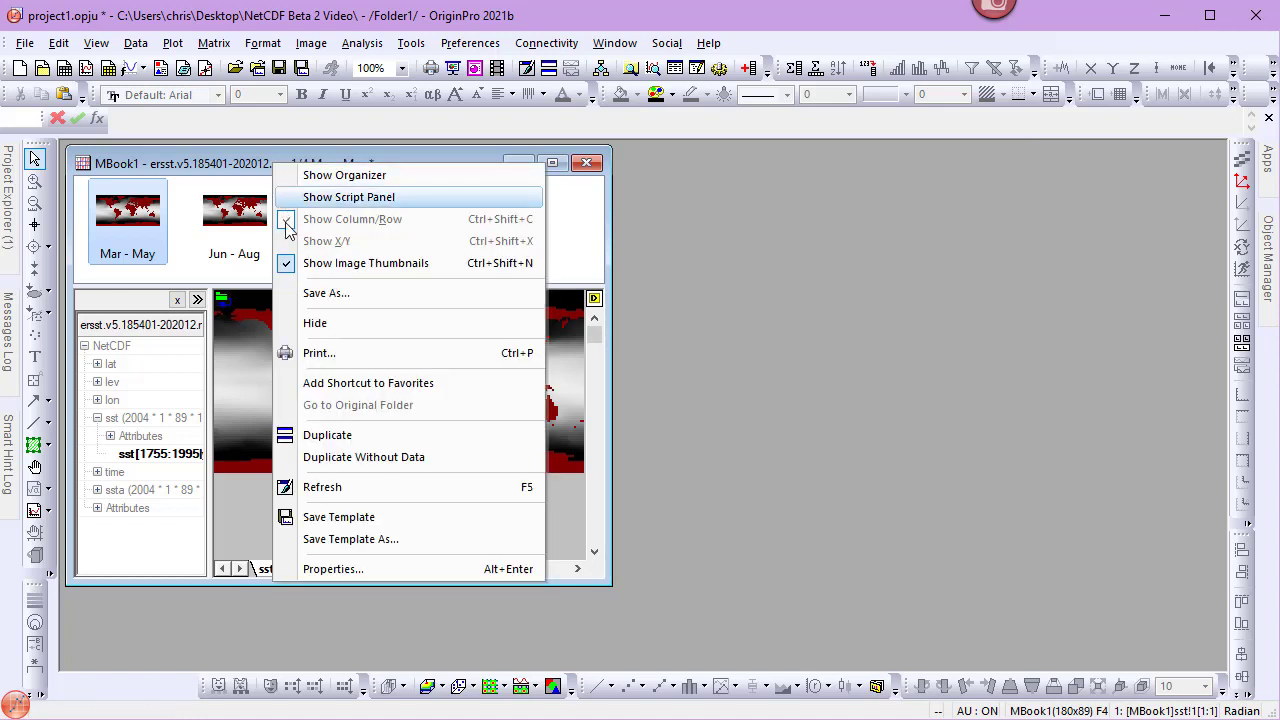
pyautogui.click(331, 437)
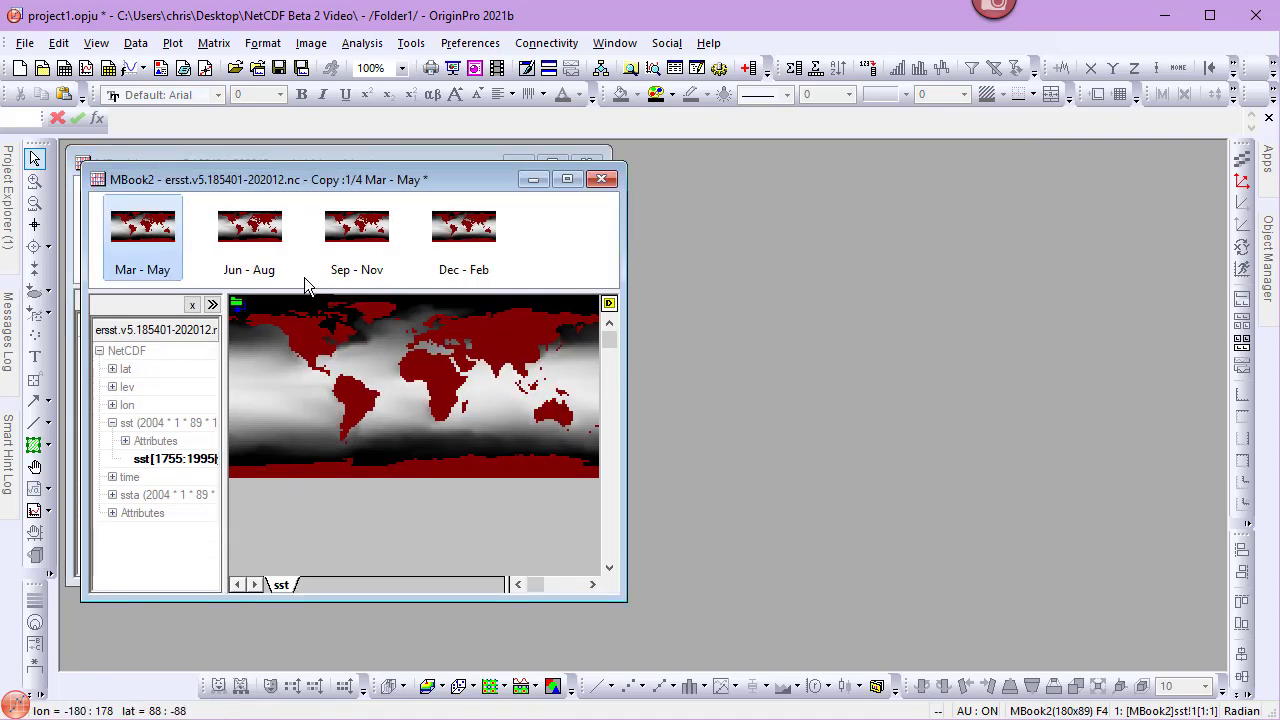
pyautogui.moveTo(304, 177); pyautogui.dragTo(779, 185)
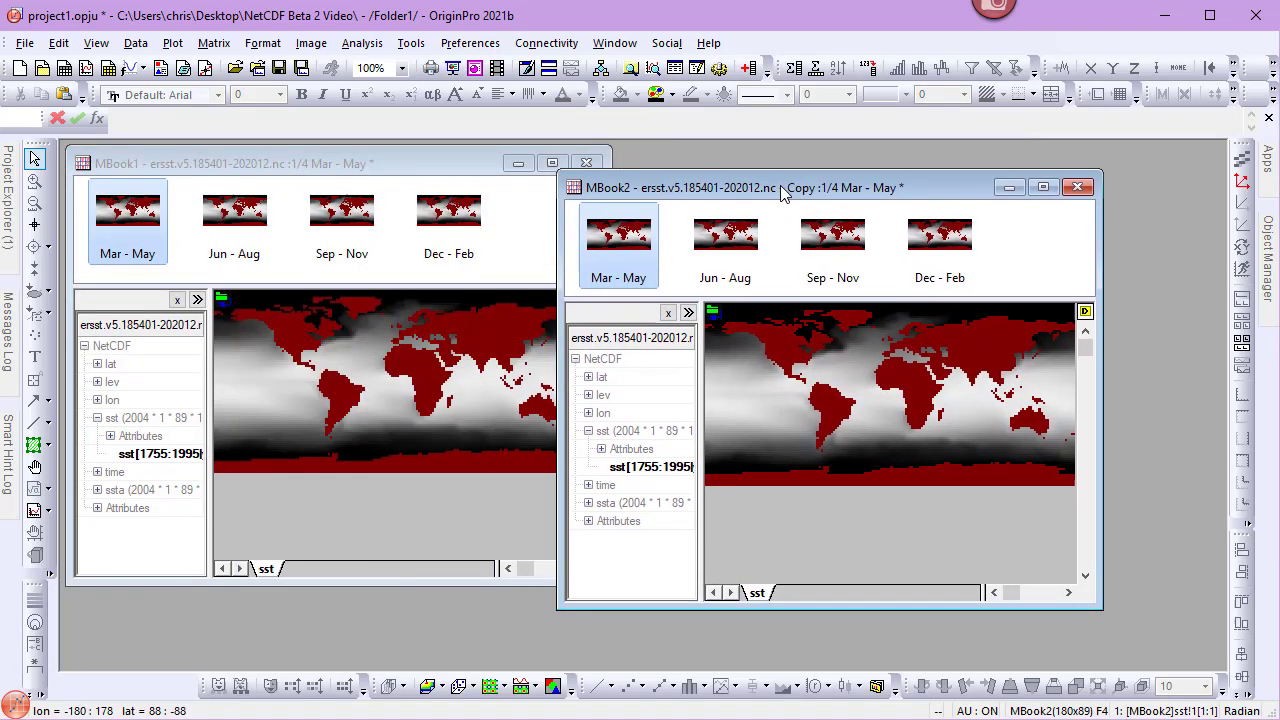
# Step: Change MBook2's import range to 1930-03-01 through 1950-03-01 and re-import
pyautogui.click(714, 315)
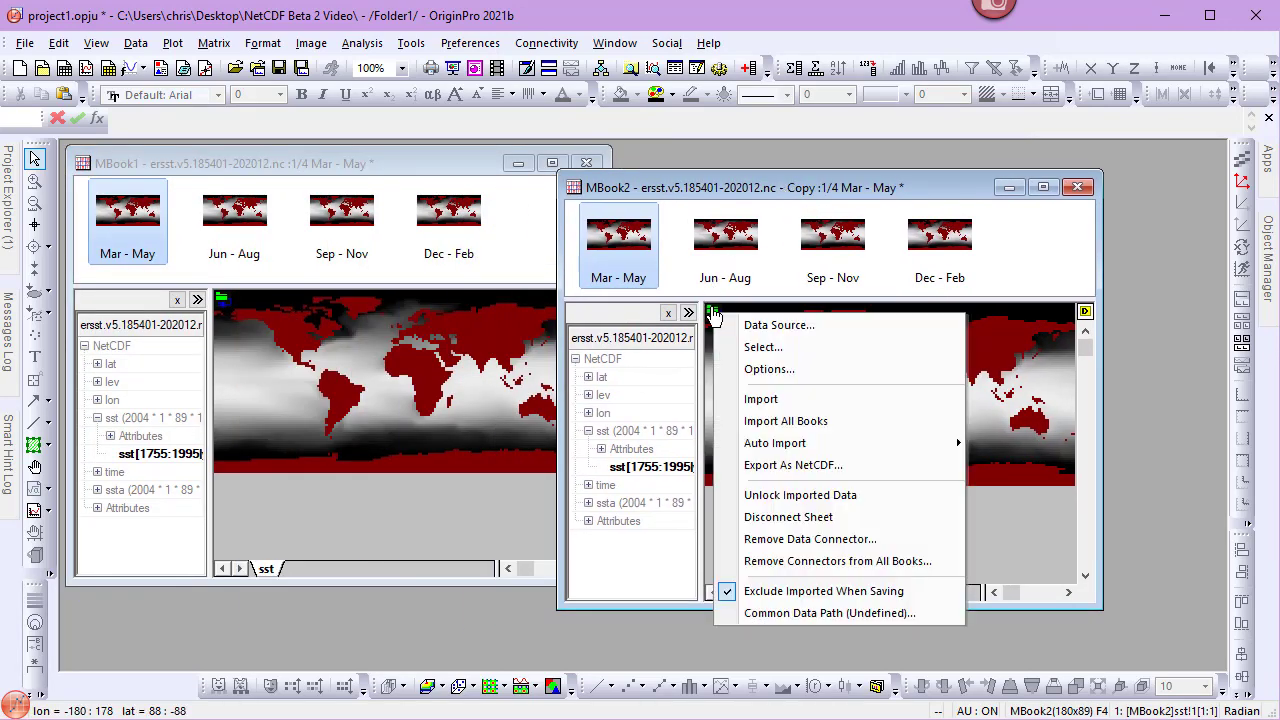
pyautogui.click(734, 368)
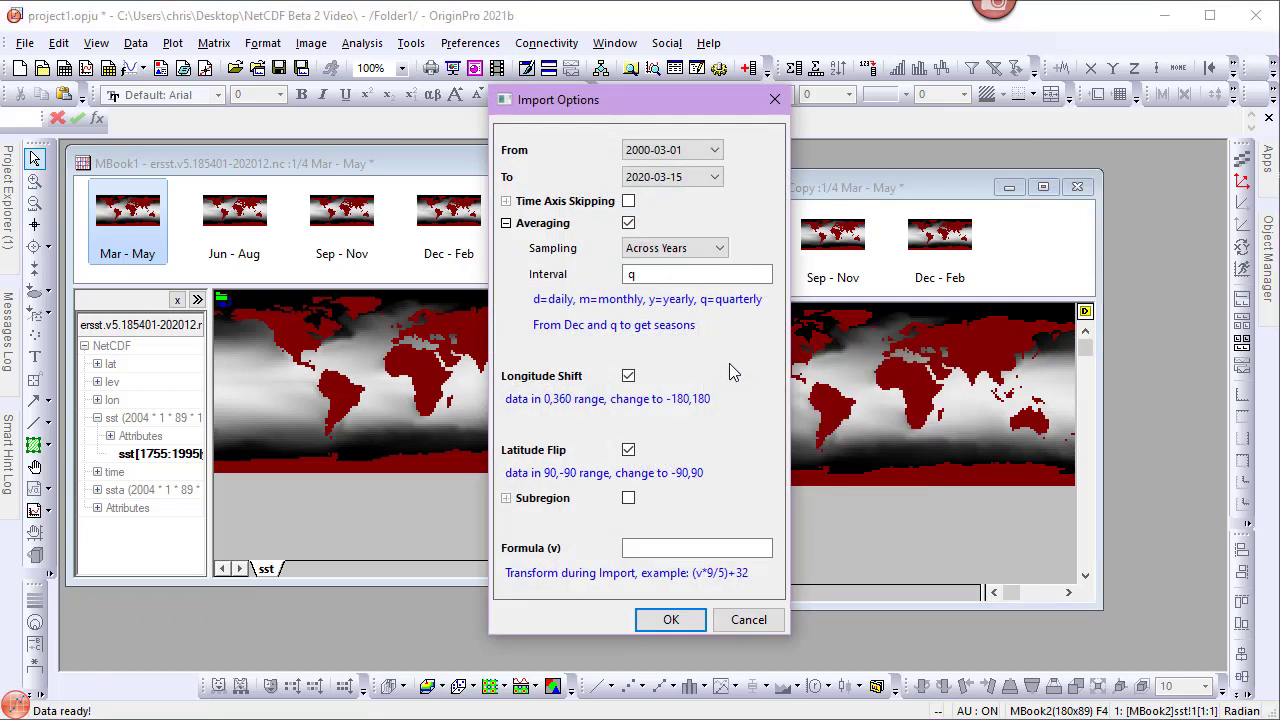
pyautogui.click(714, 150)
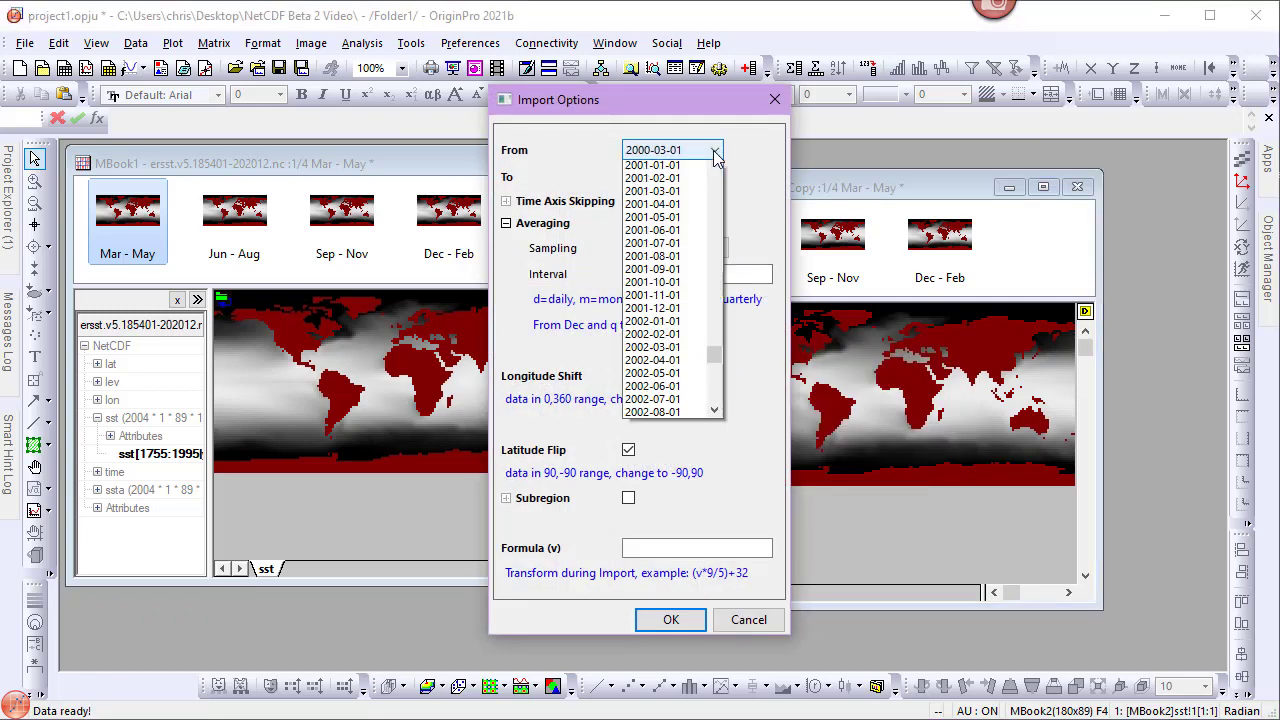
pyautogui.moveTo(713, 487); pyautogui.dragTo(709, 336)
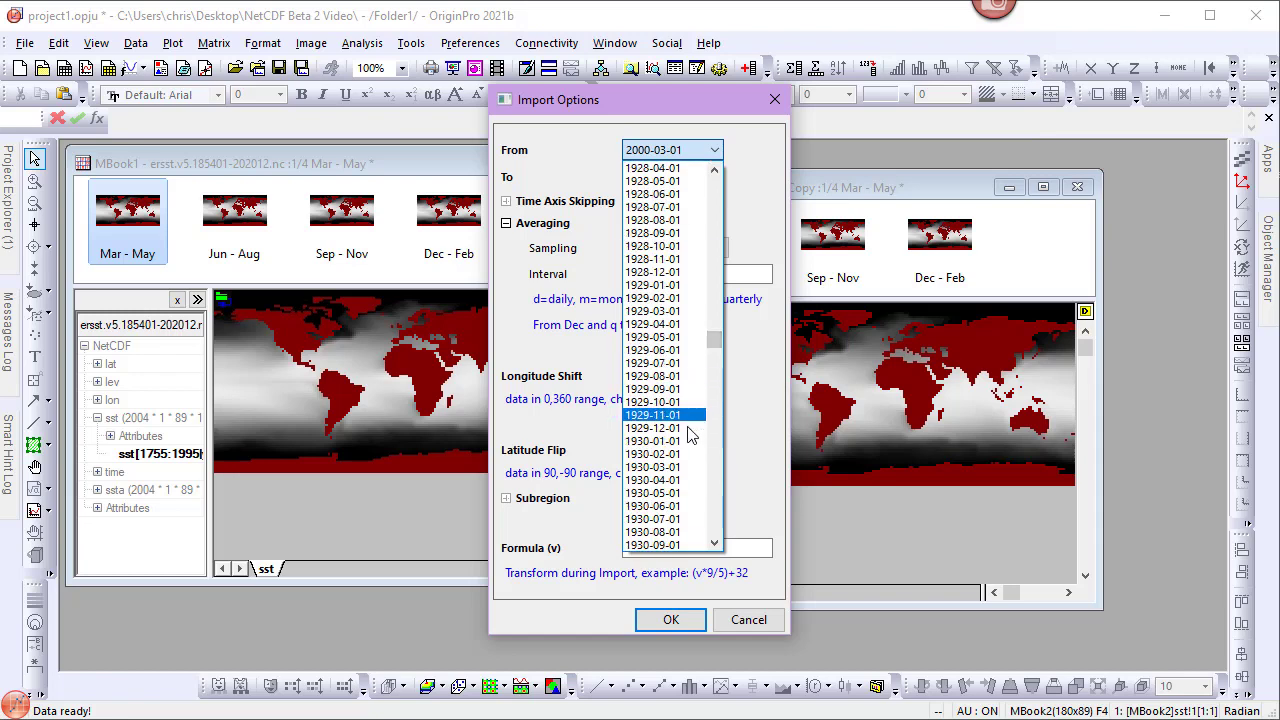
pyautogui.click(684, 467)
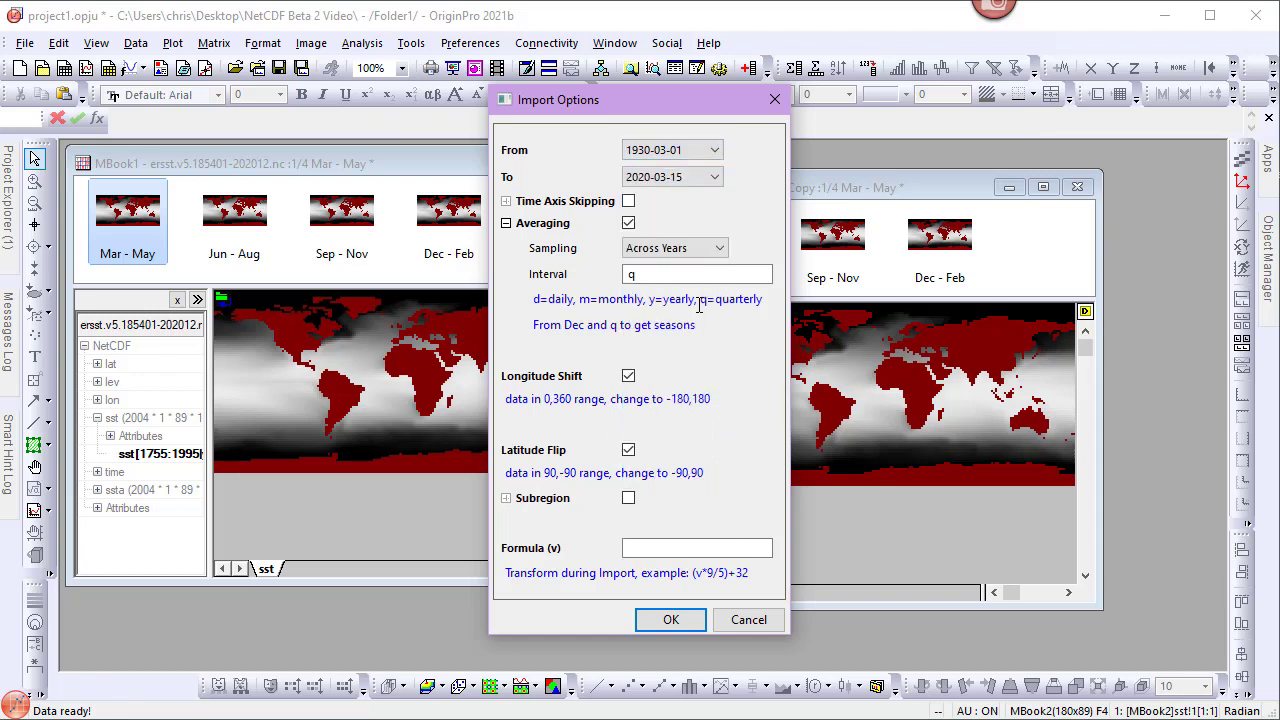
pyautogui.click(714, 177)
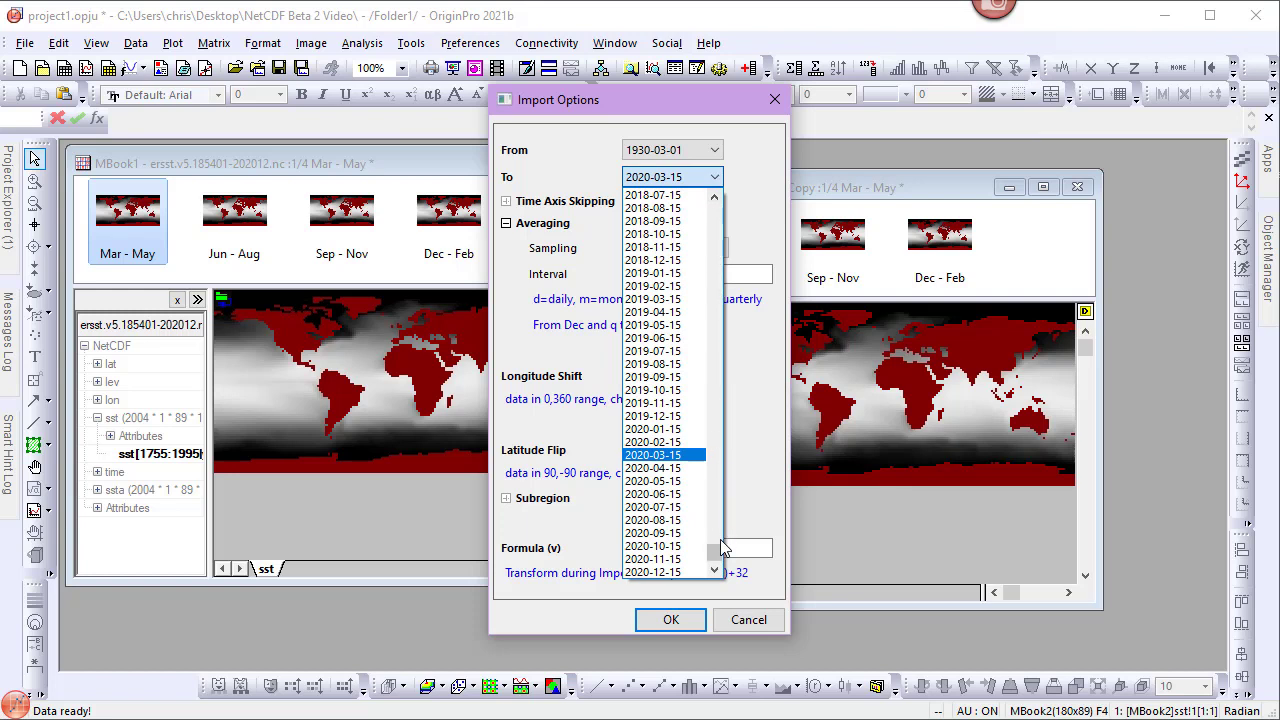
pyautogui.moveTo(716, 556); pyautogui.dragTo(712, 413)
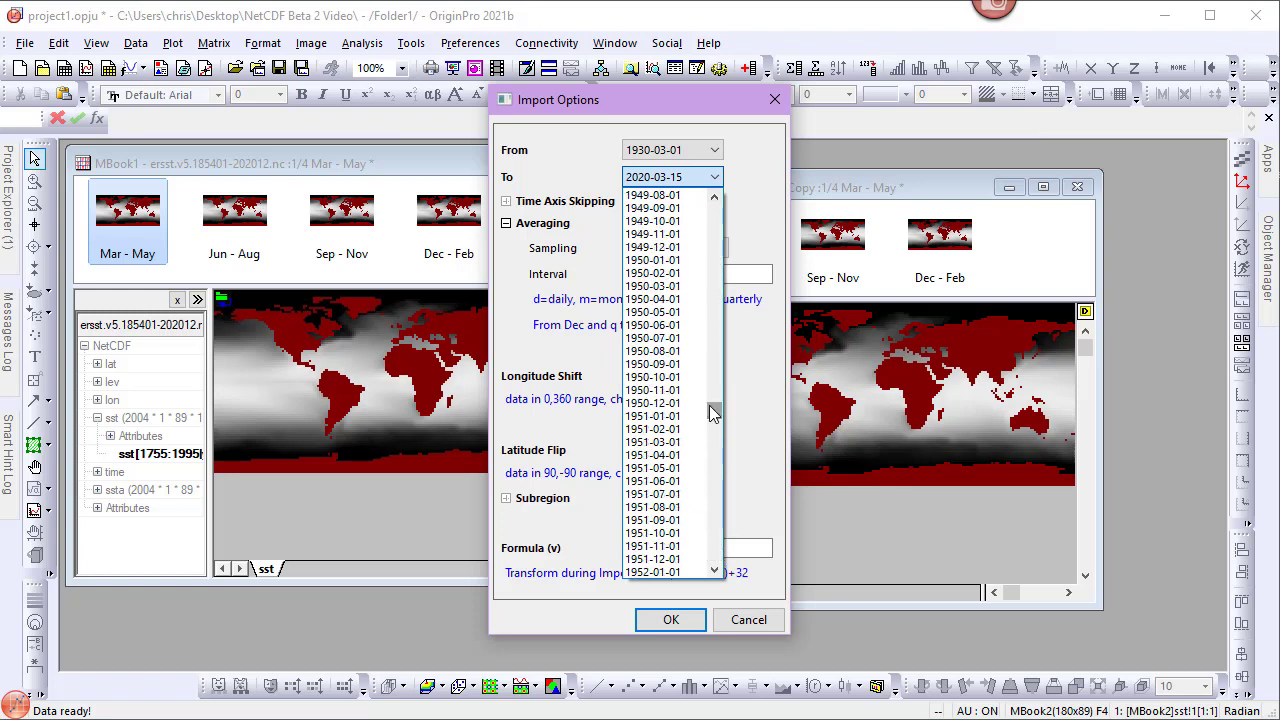
pyautogui.click(660, 292)
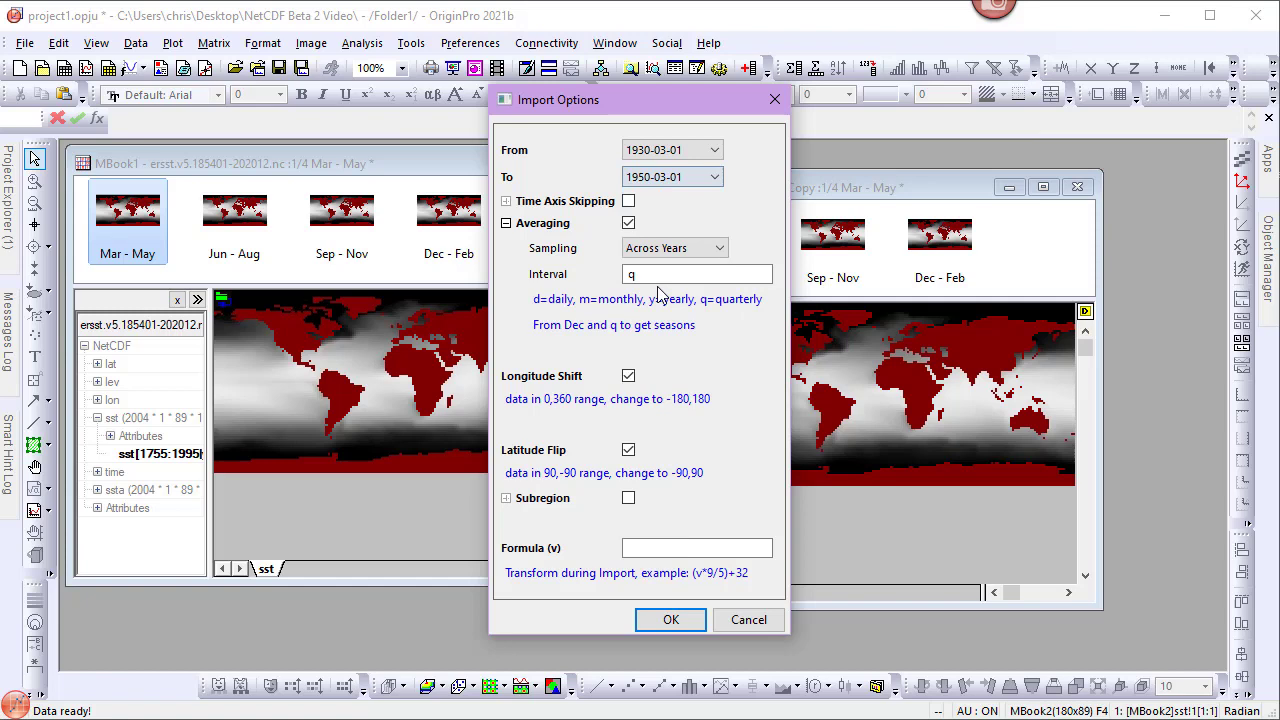
pyautogui.click(672, 620)
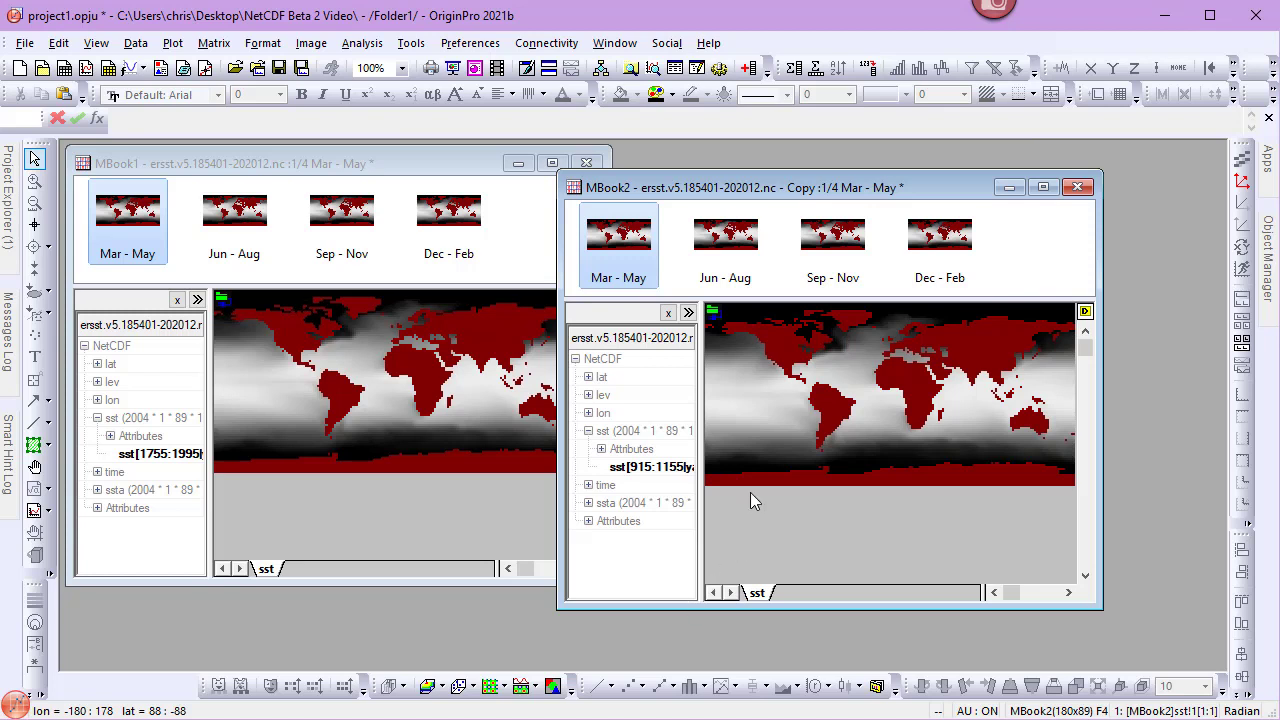
# Step: In Matrix Subtract, set A to [MBook1]sst! and B to [MBook2]sst!
pyautogui.moveTo(755, 195); pyautogui.dragTo(815, 172)
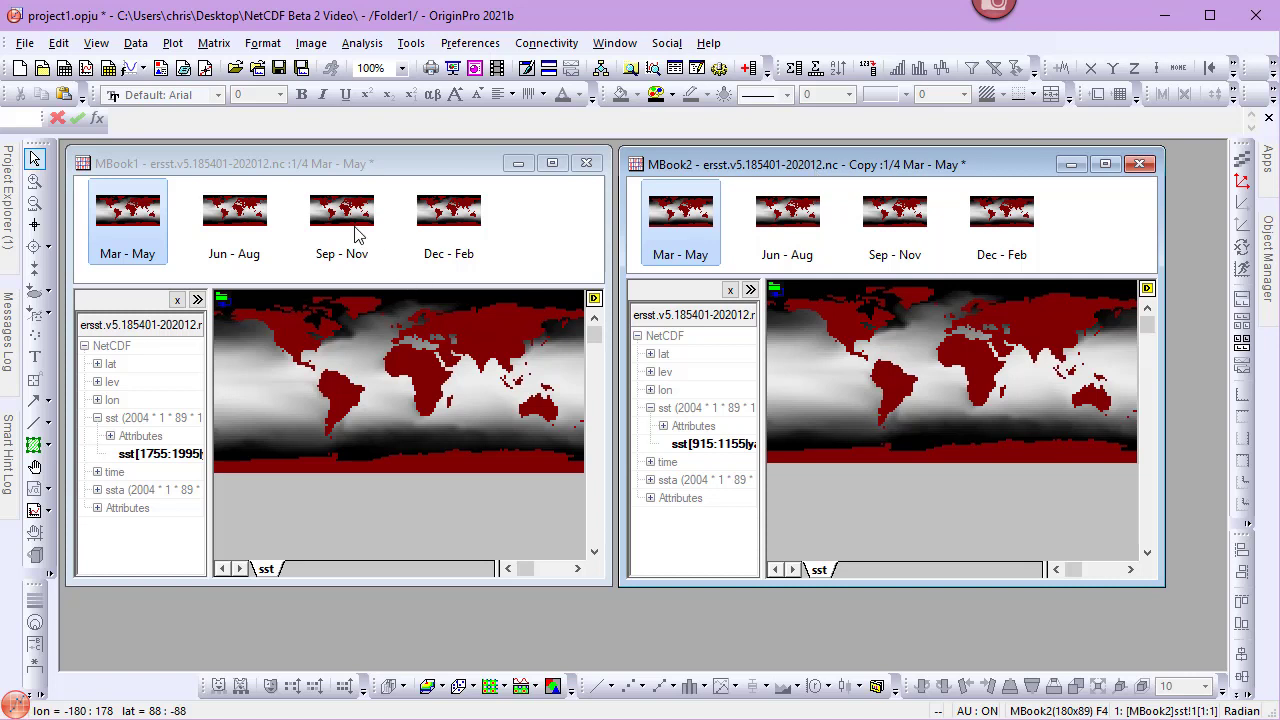
pyautogui.click(213, 45)
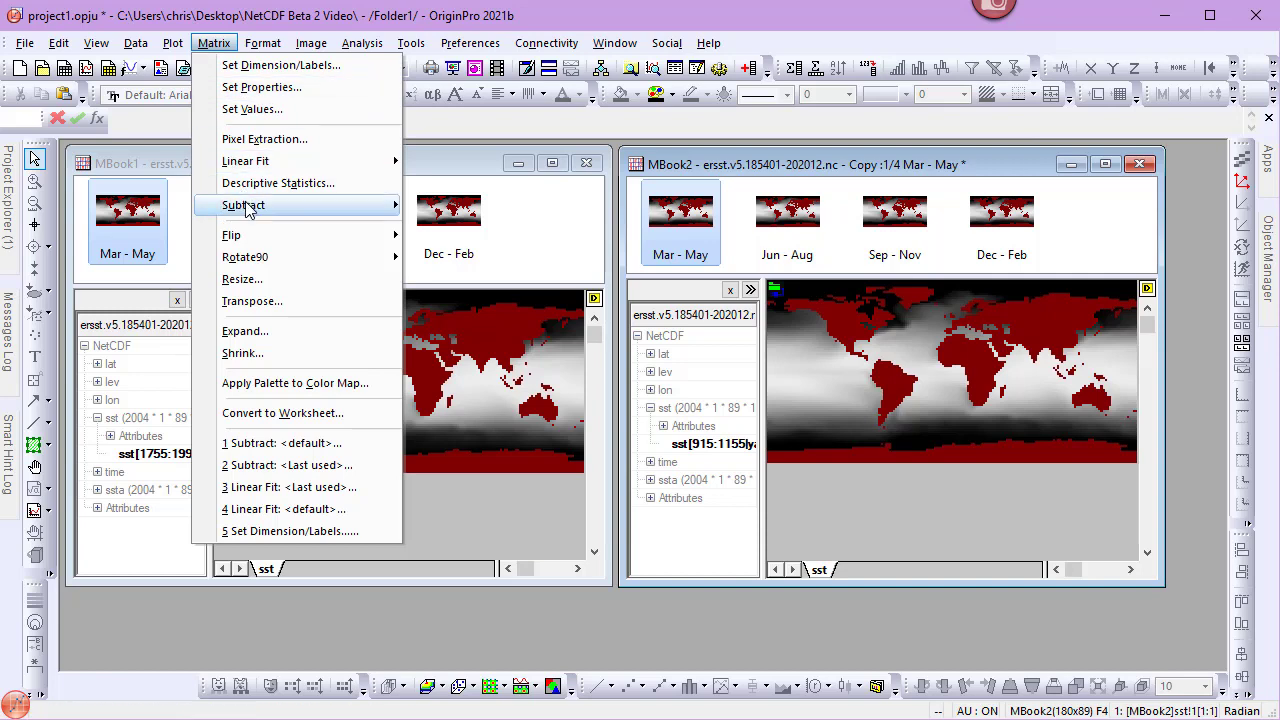
pyautogui.moveTo(250, 207)
pyautogui.click(435, 236)
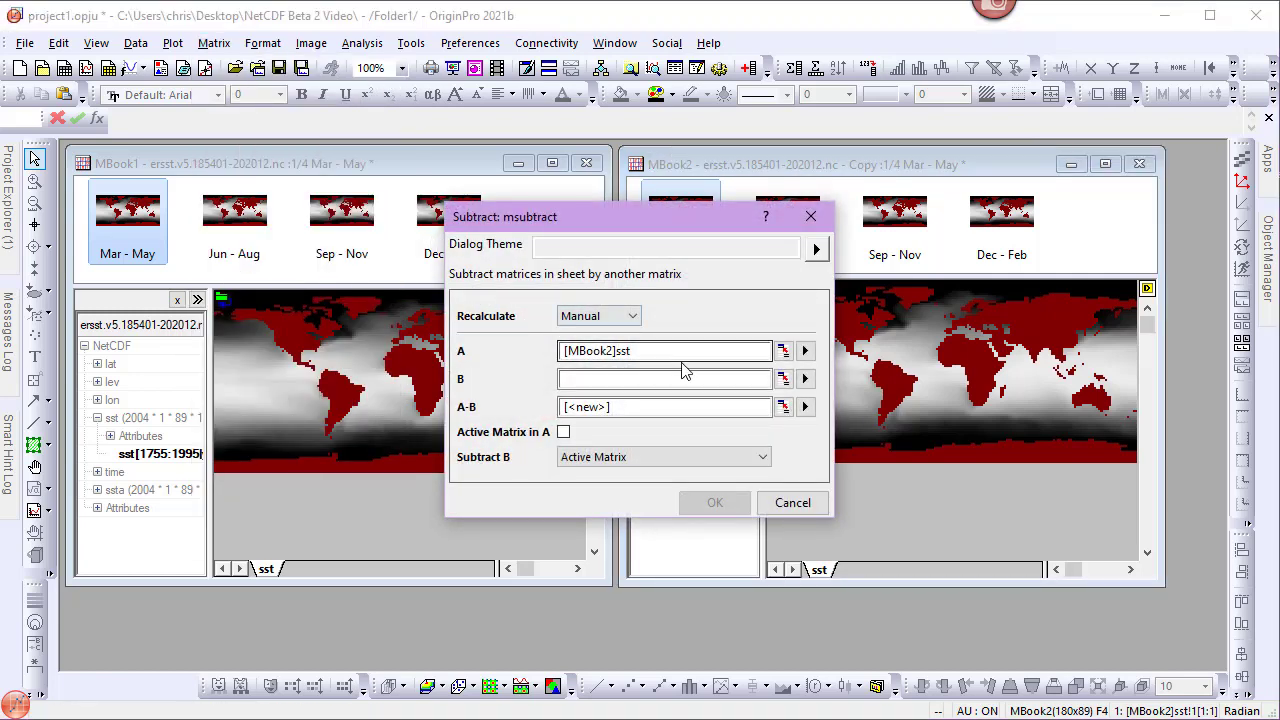
pyautogui.click(784, 351)
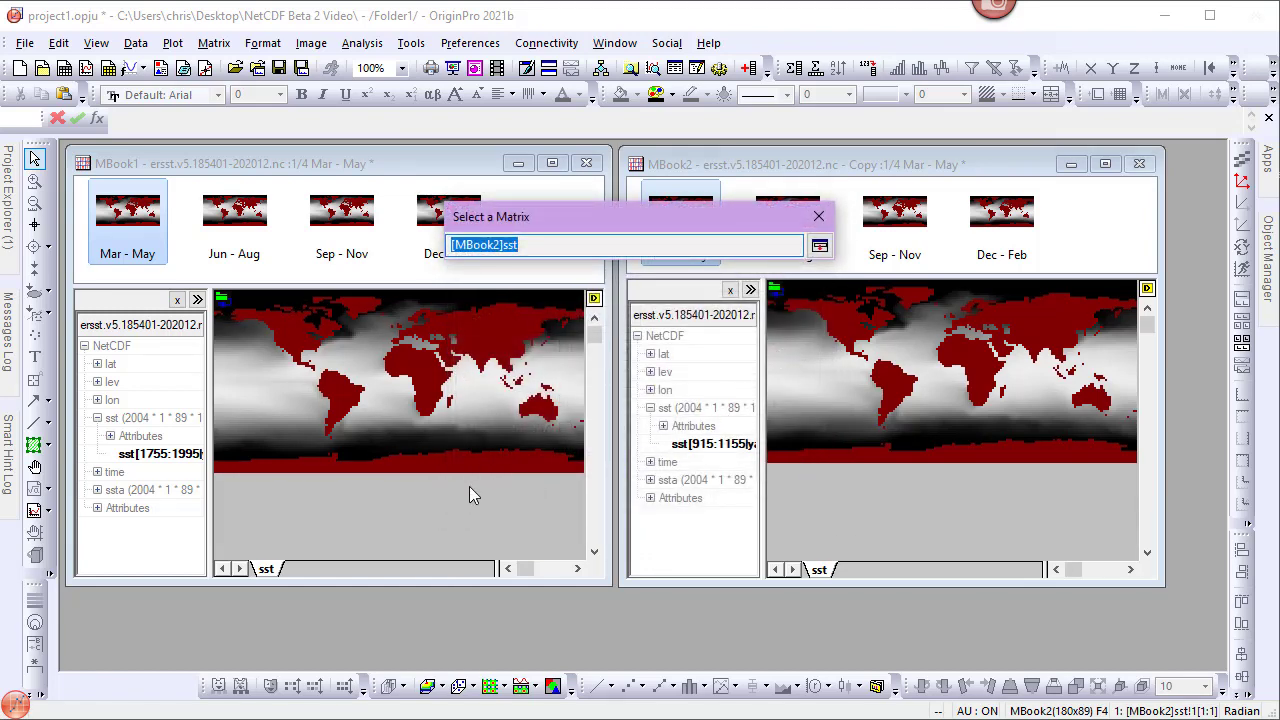
pyautogui.click(454, 491)
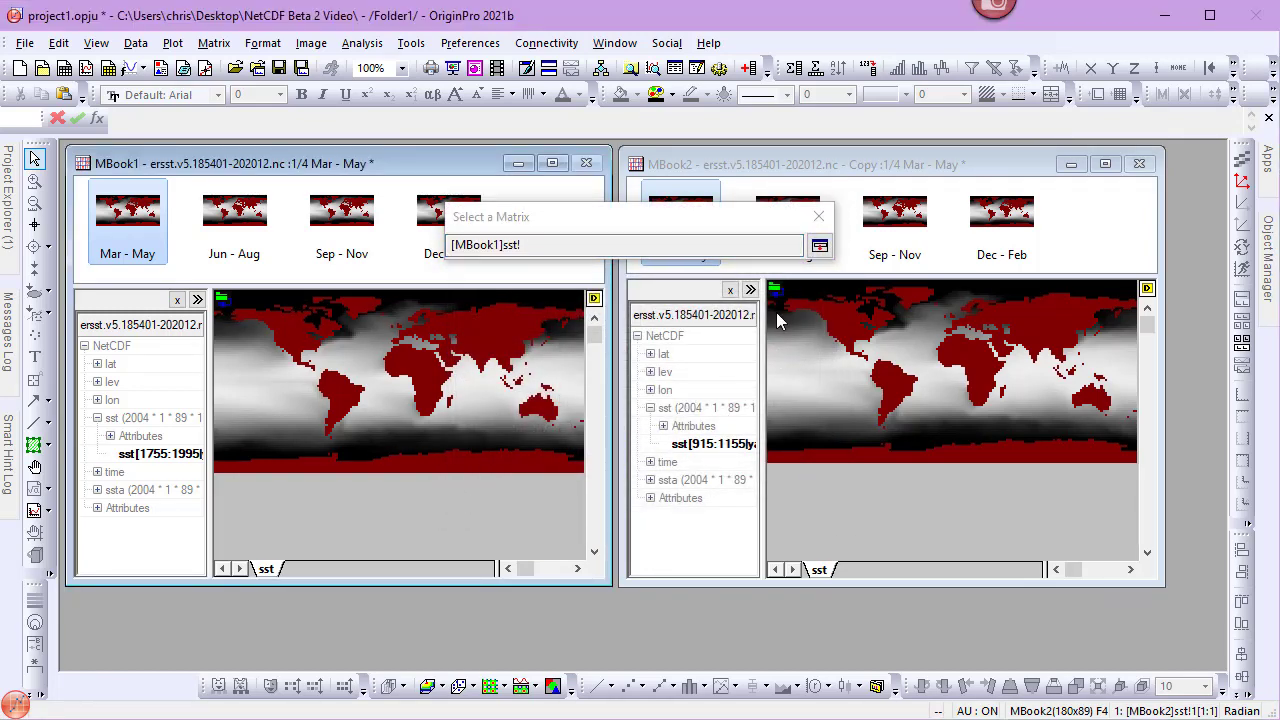
pyautogui.click(819, 248)
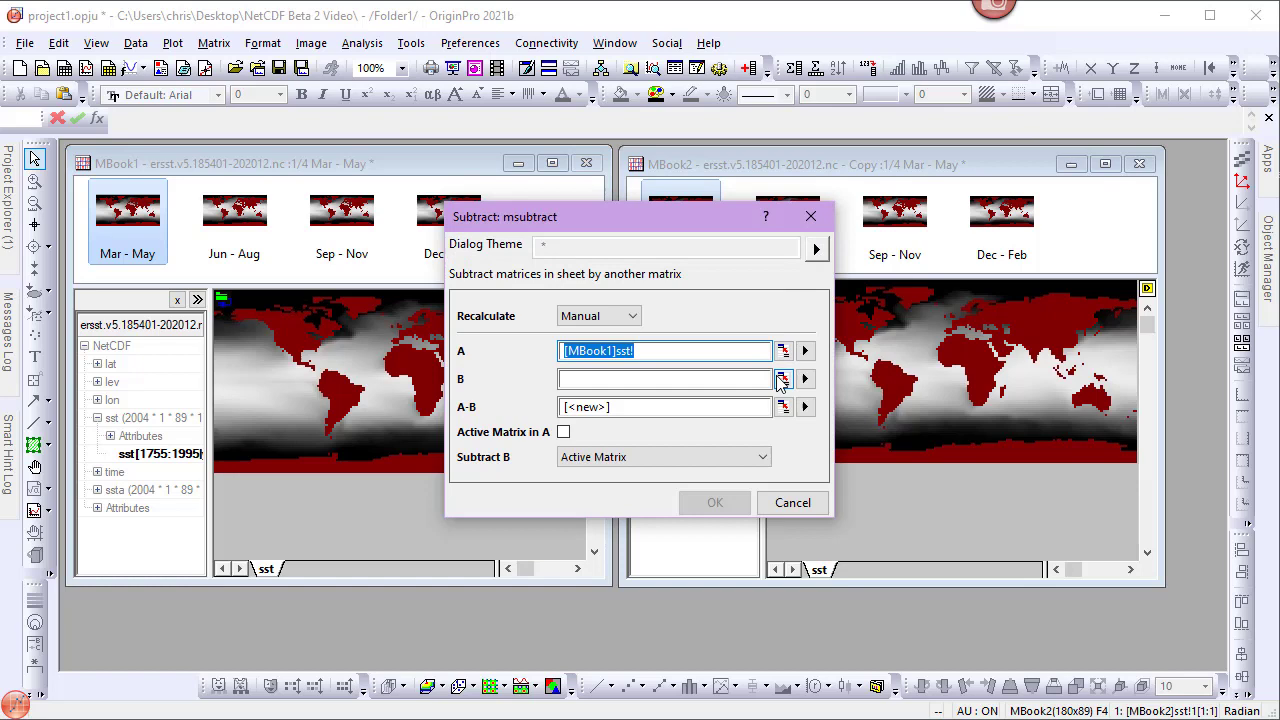
pyautogui.click(783, 379)
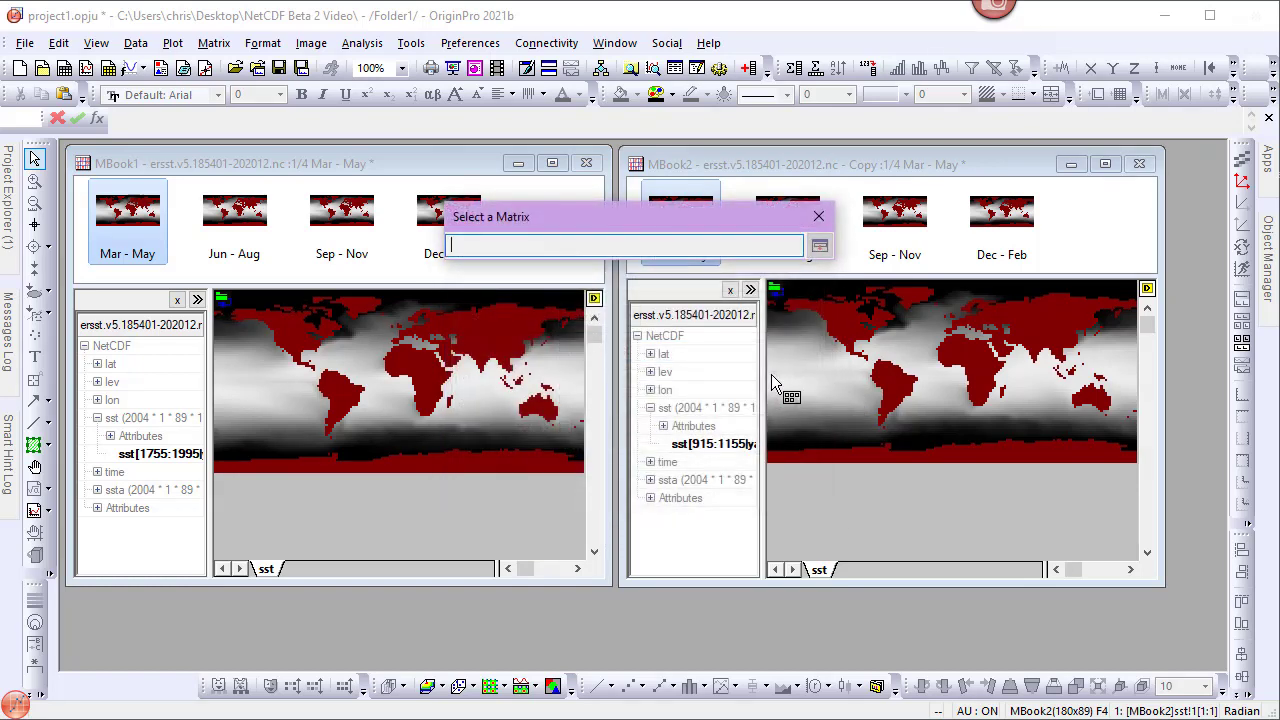
pyautogui.click(840, 481)
pyautogui.click(819, 248)
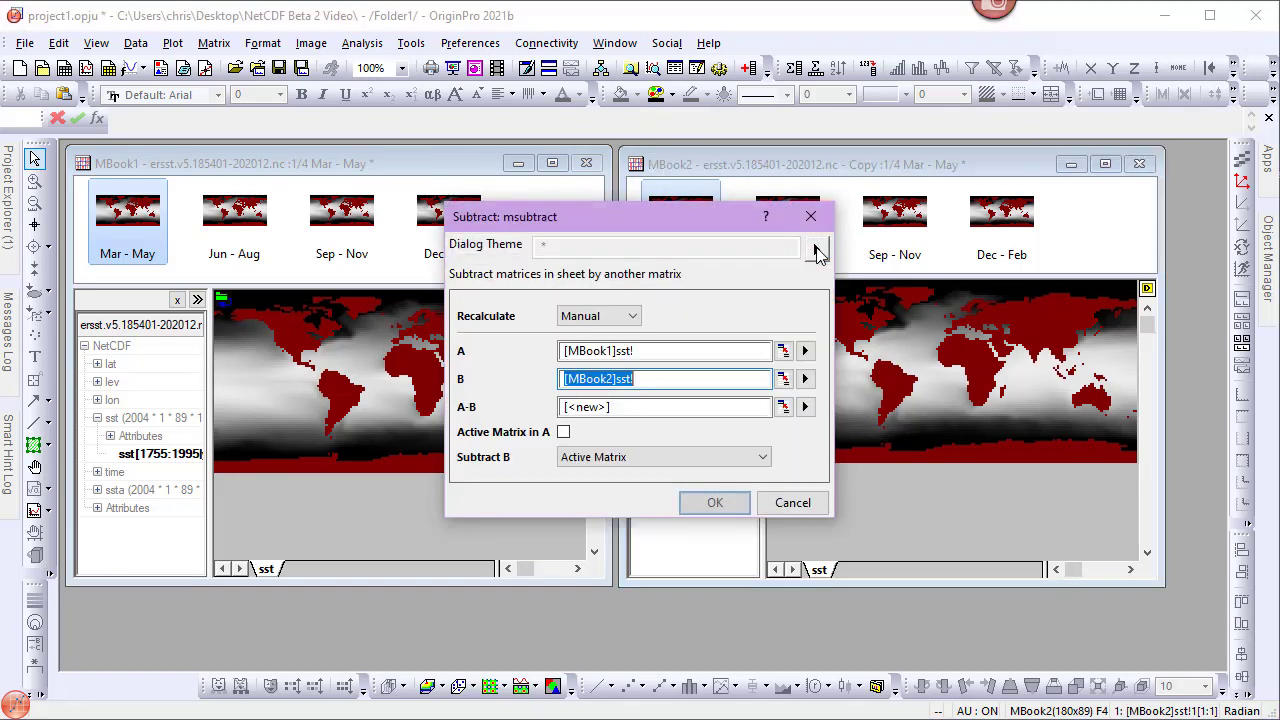
# Step: Subtract all corresponding matrices in both sheets with Auto recalculation, creating MBook3
pyautogui.click(697, 457)
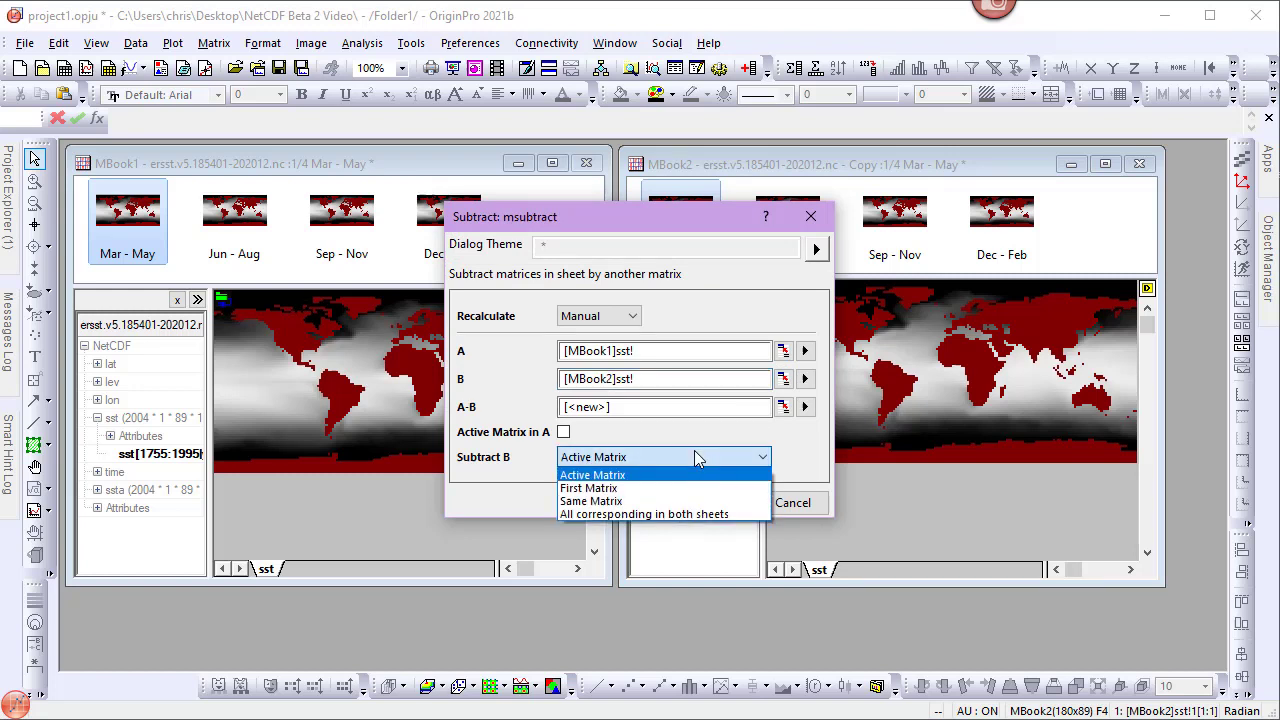
pyautogui.click(684, 514)
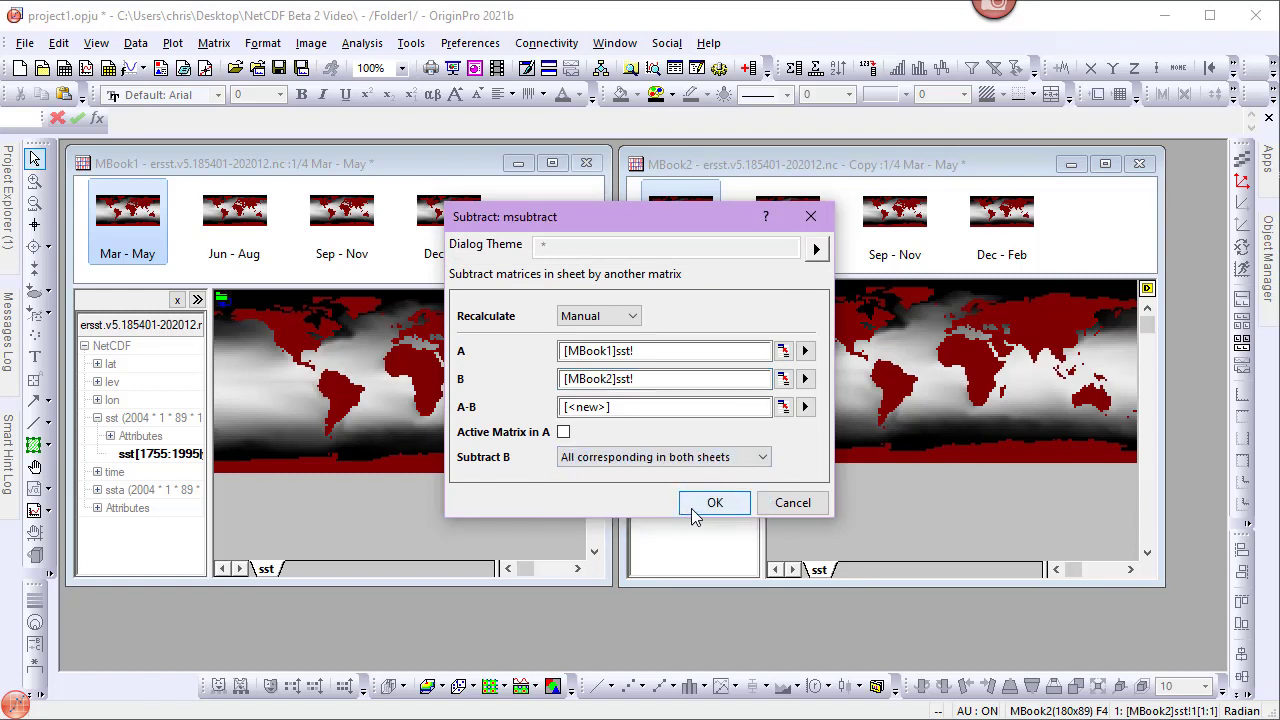
pyautogui.click(603, 316)
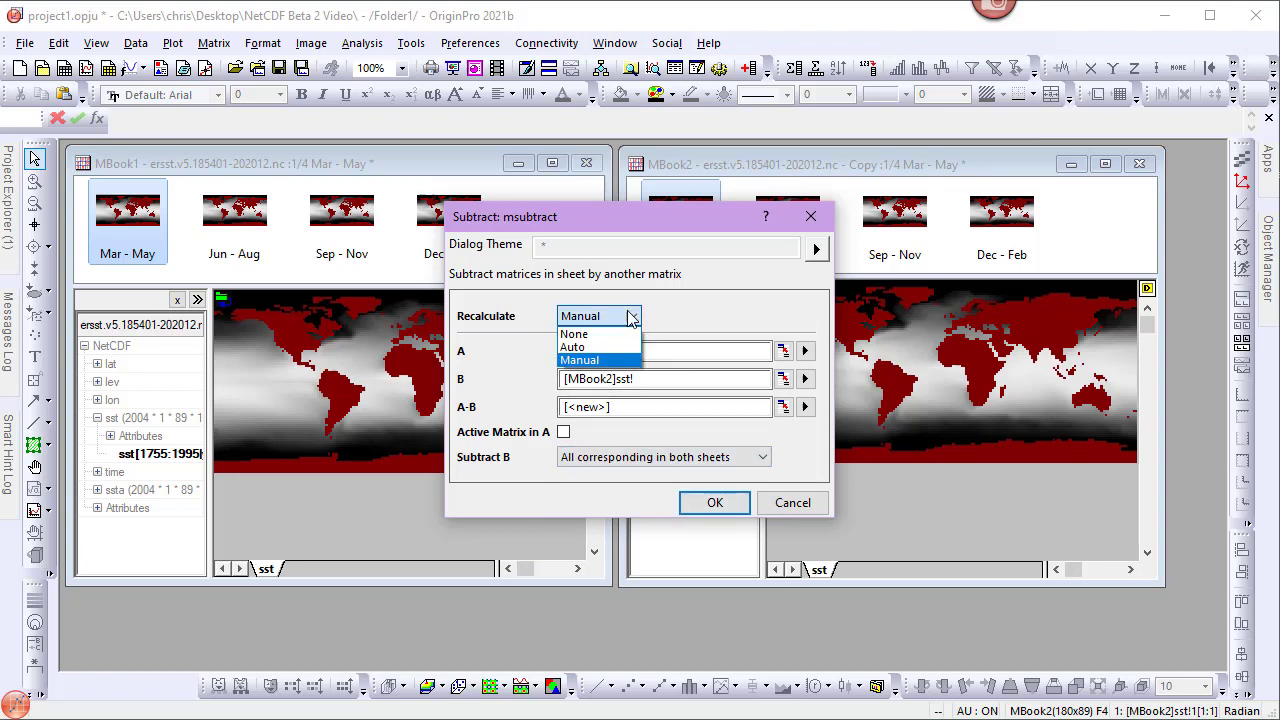
pyautogui.click(605, 347)
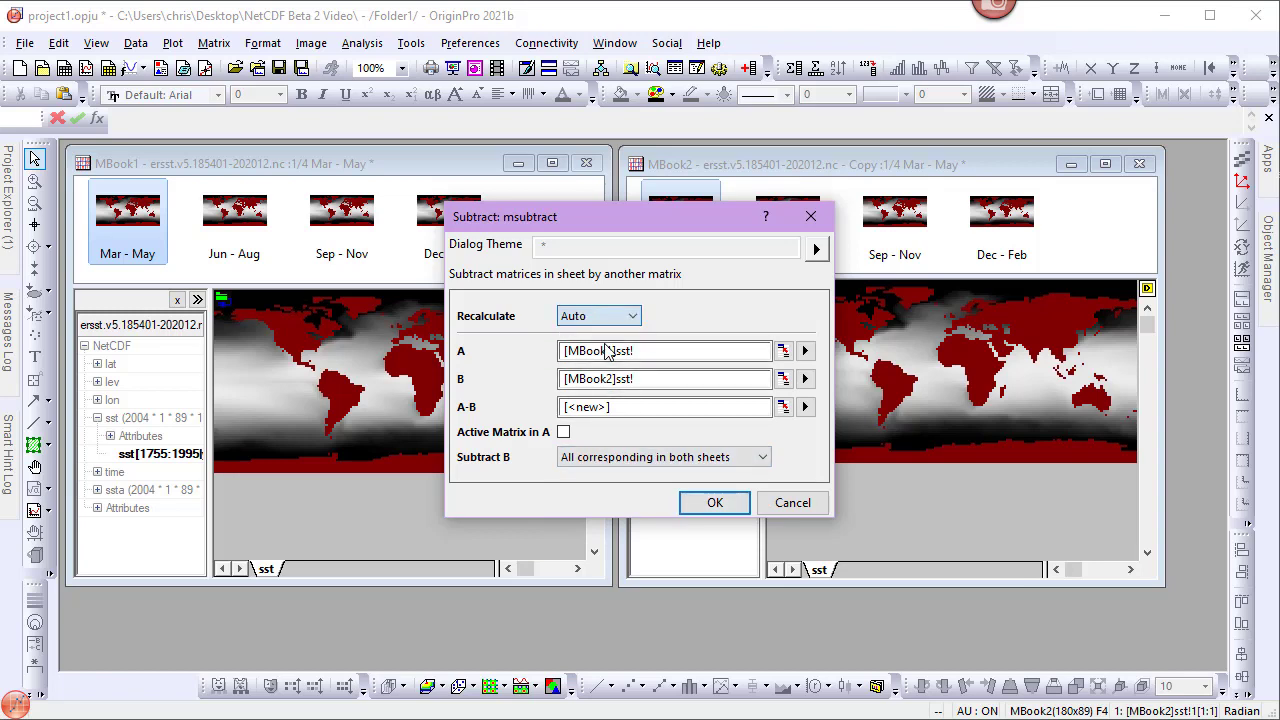
pyautogui.click(709, 506)
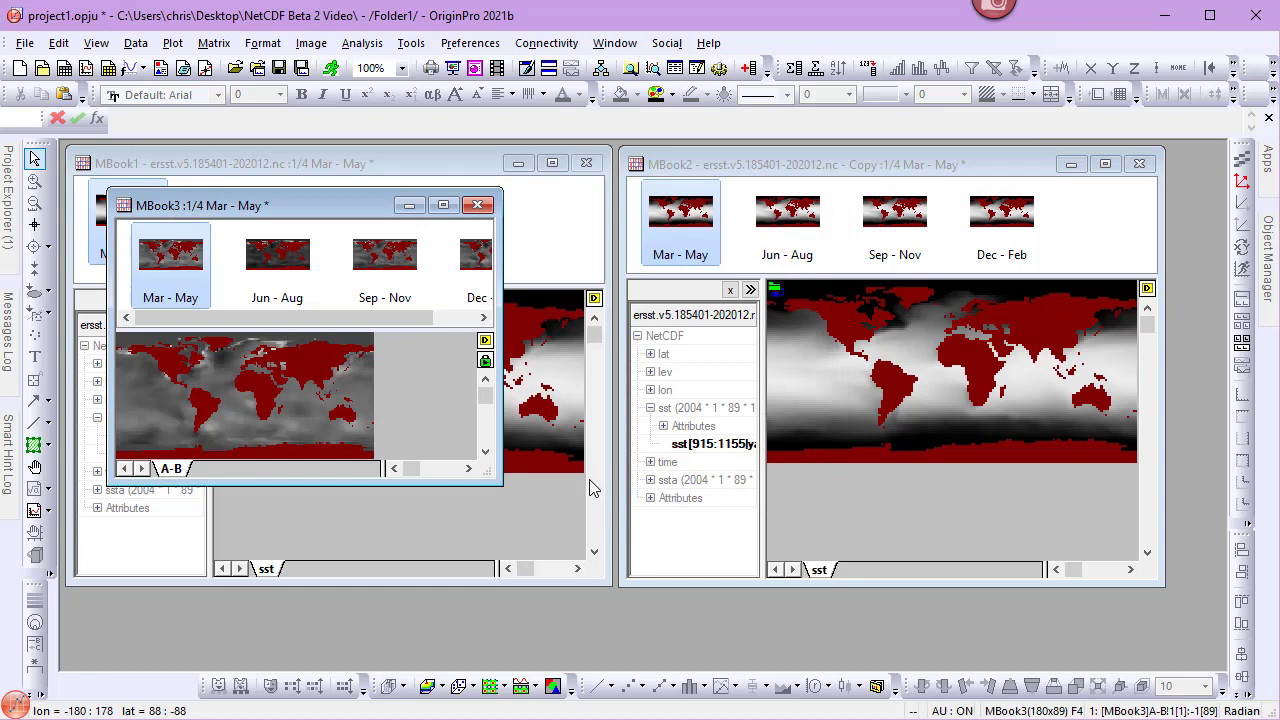
# Step: Enlarge MBook3 and create an Image Plot of the Mar–May difference as Graph1
pyautogui.moveTo(501, 484); pyautogui.dragTo(714, 646)
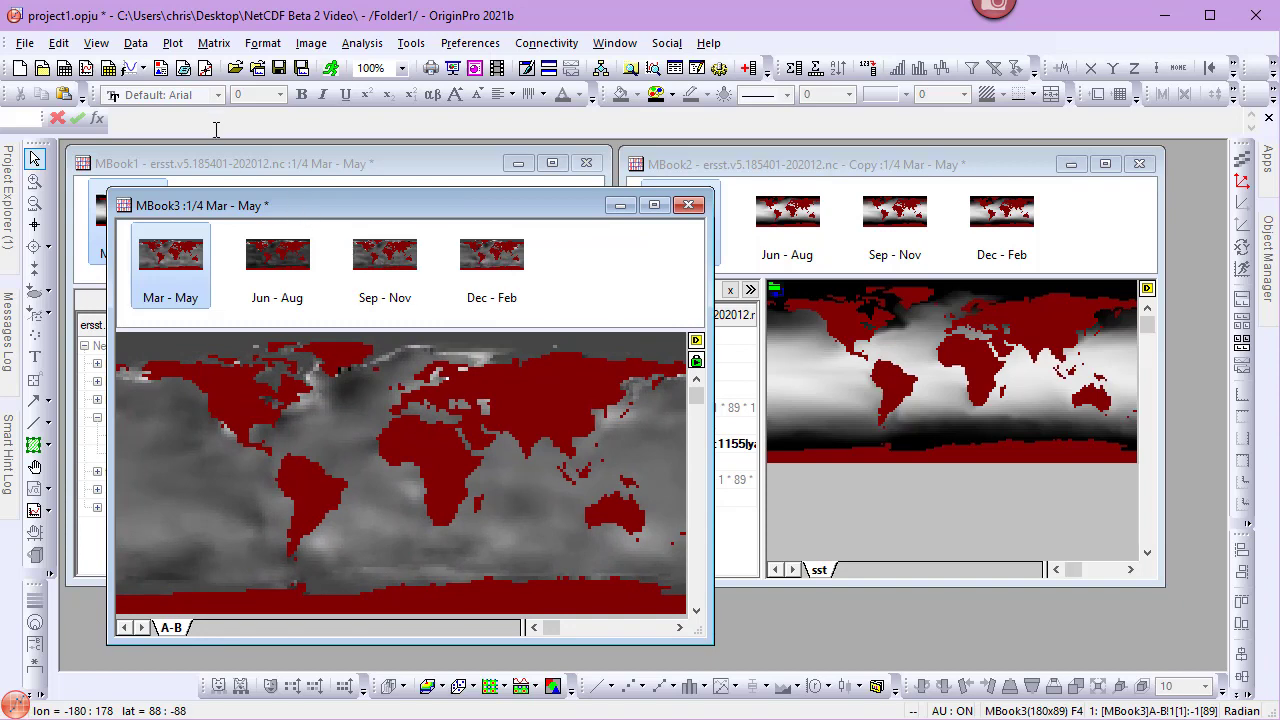
pyautogui.click(176, 45)
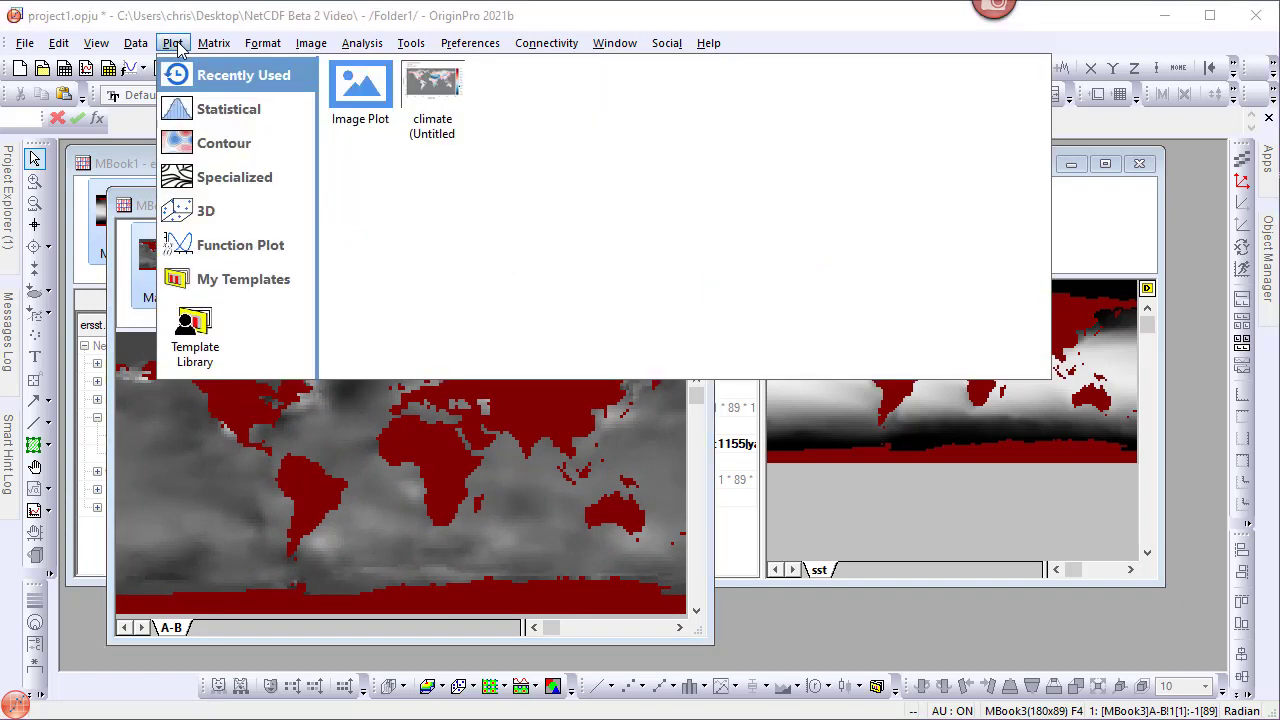
pyautogui.moveTo(195, 148)
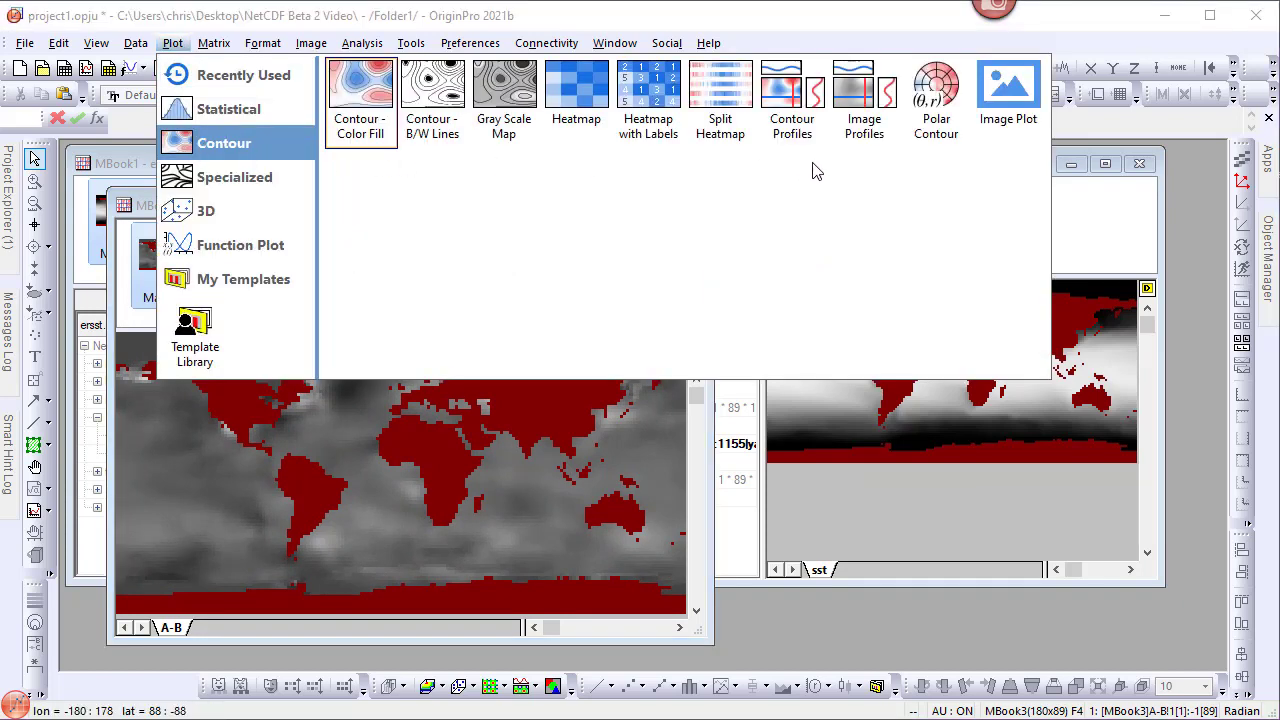
pyautogui.click(995, 108)
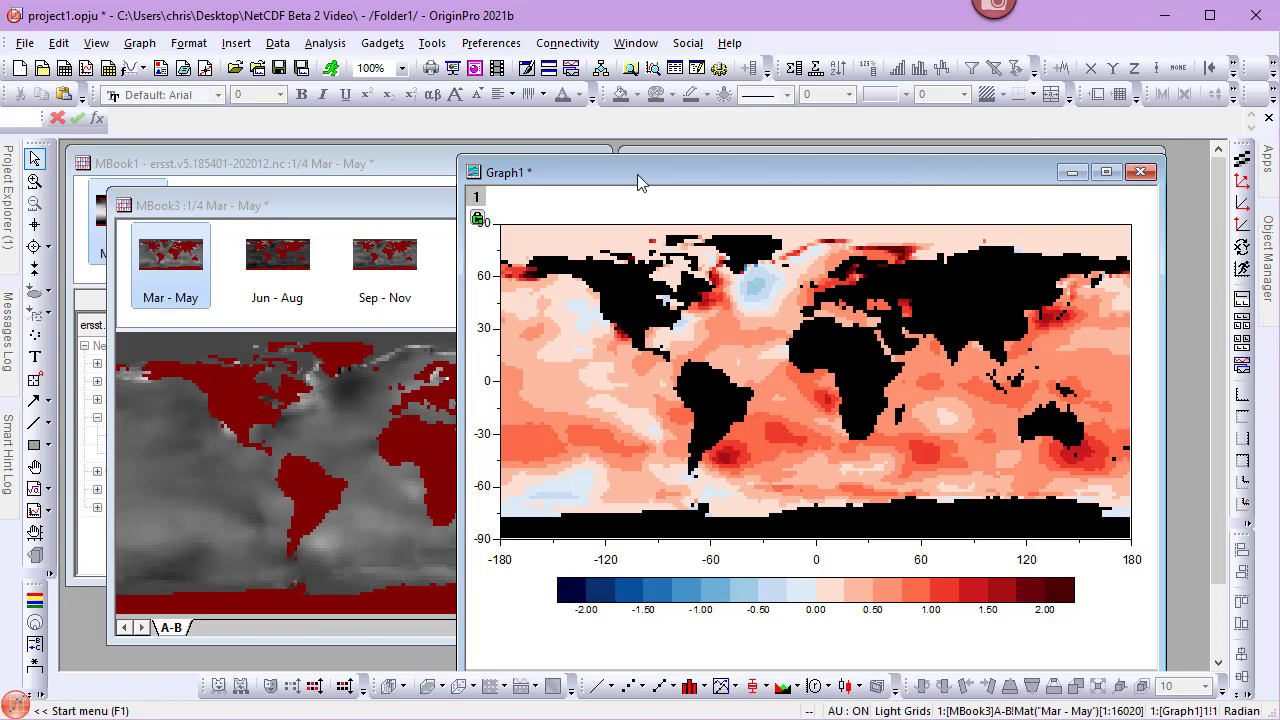
# Step: Insert a World Map over Graph1's sst difference heatmap
pyautogui.click(237, 44)
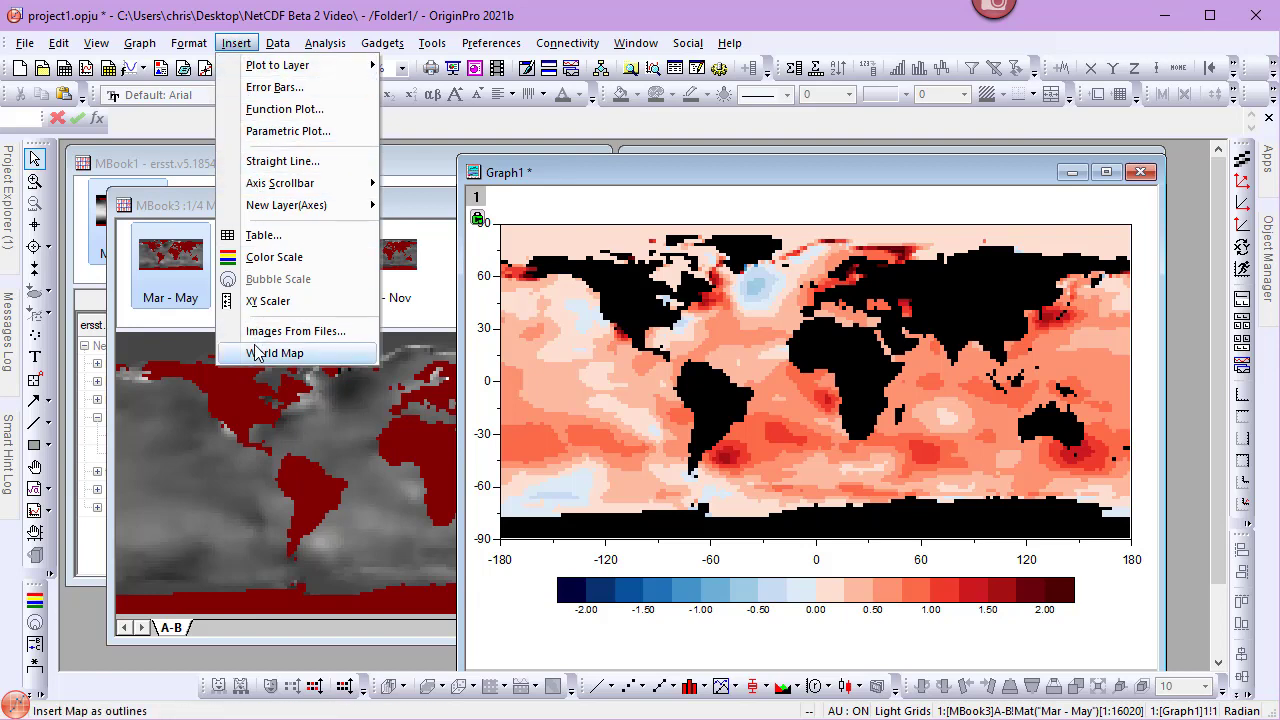
pyautogui.click(256, 353)
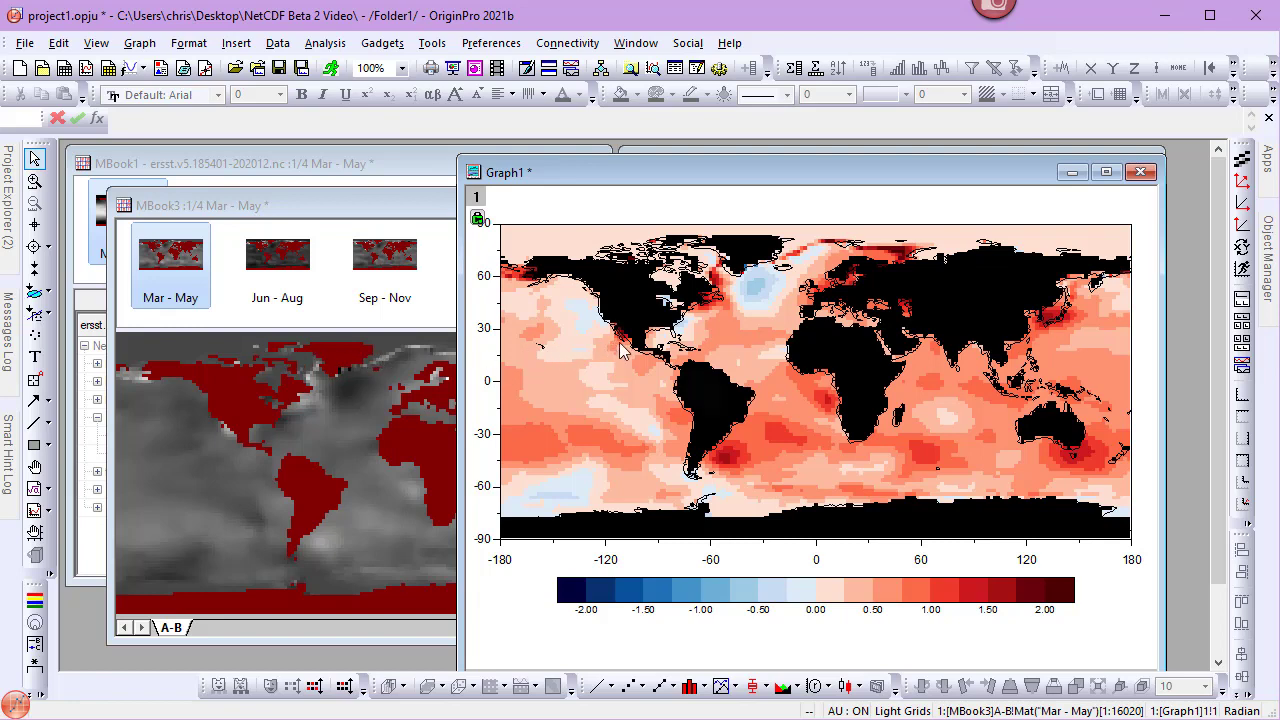
# Step: Set the world map outline line color to green, then deselect it
pyautogui.click(686, 326)
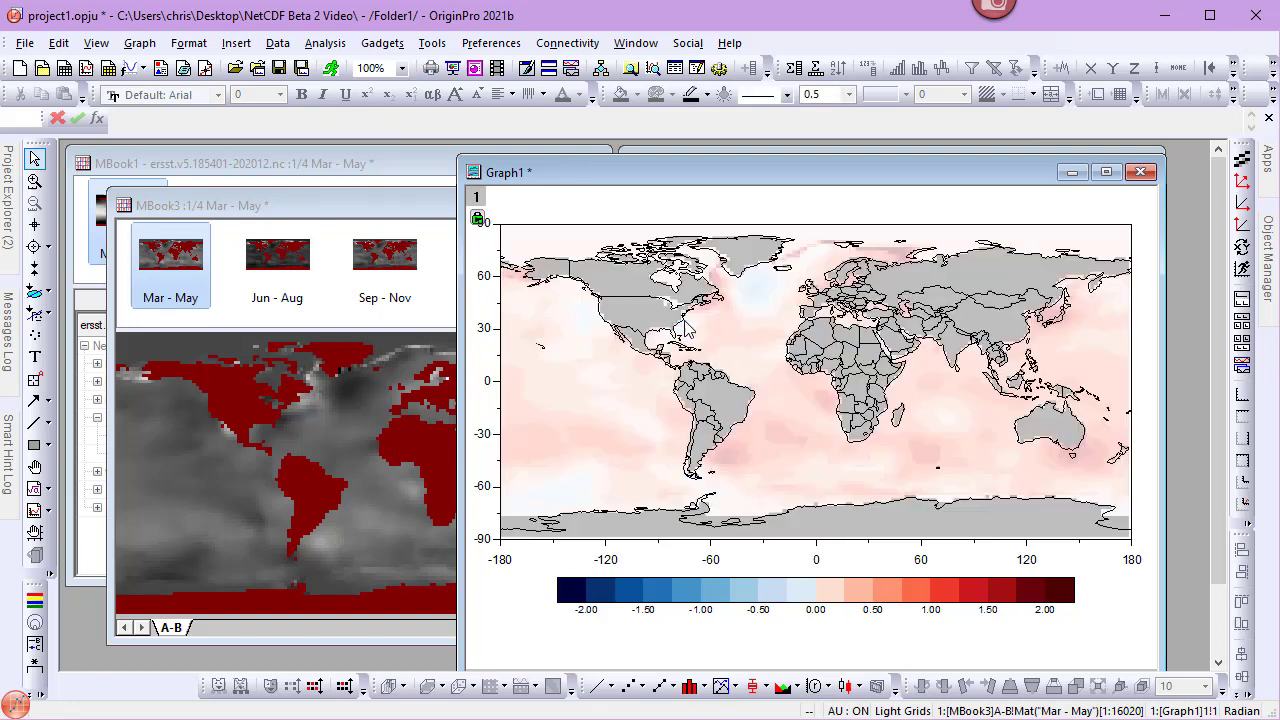
pyautogui.click(712, 296)
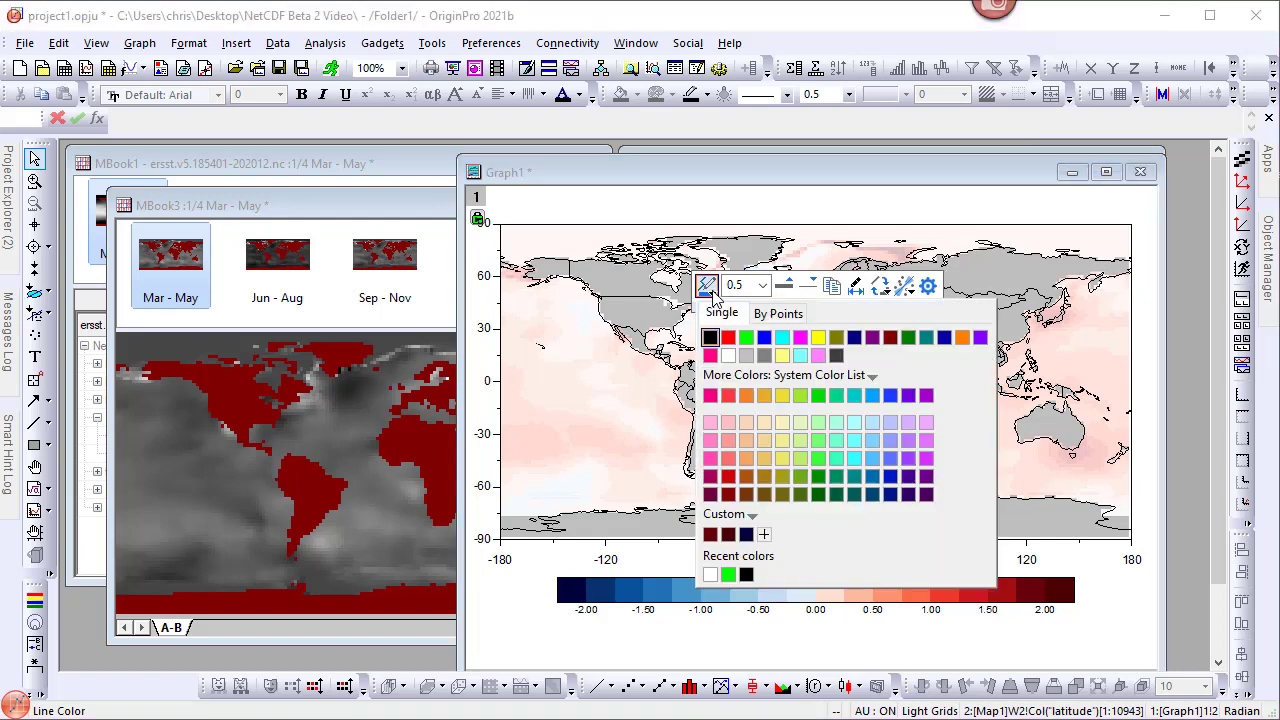
pyautogui.click(741, 339)
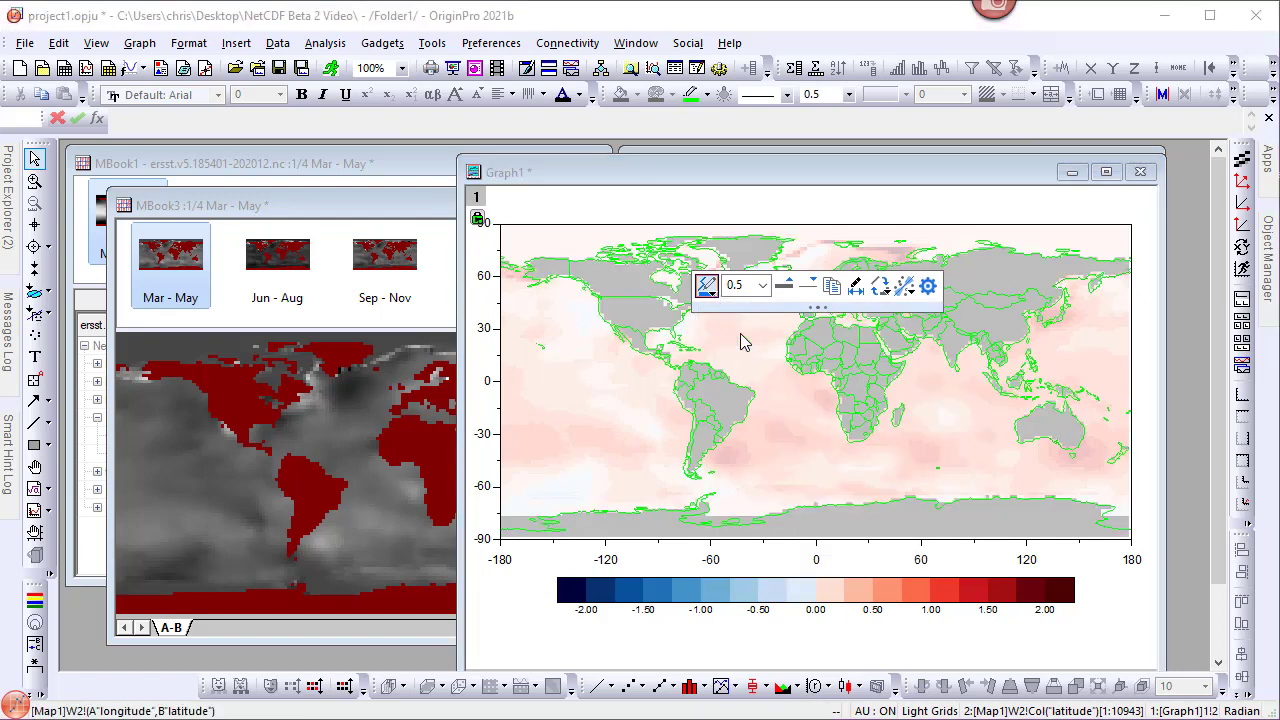
pyautogui.click(840, 214)
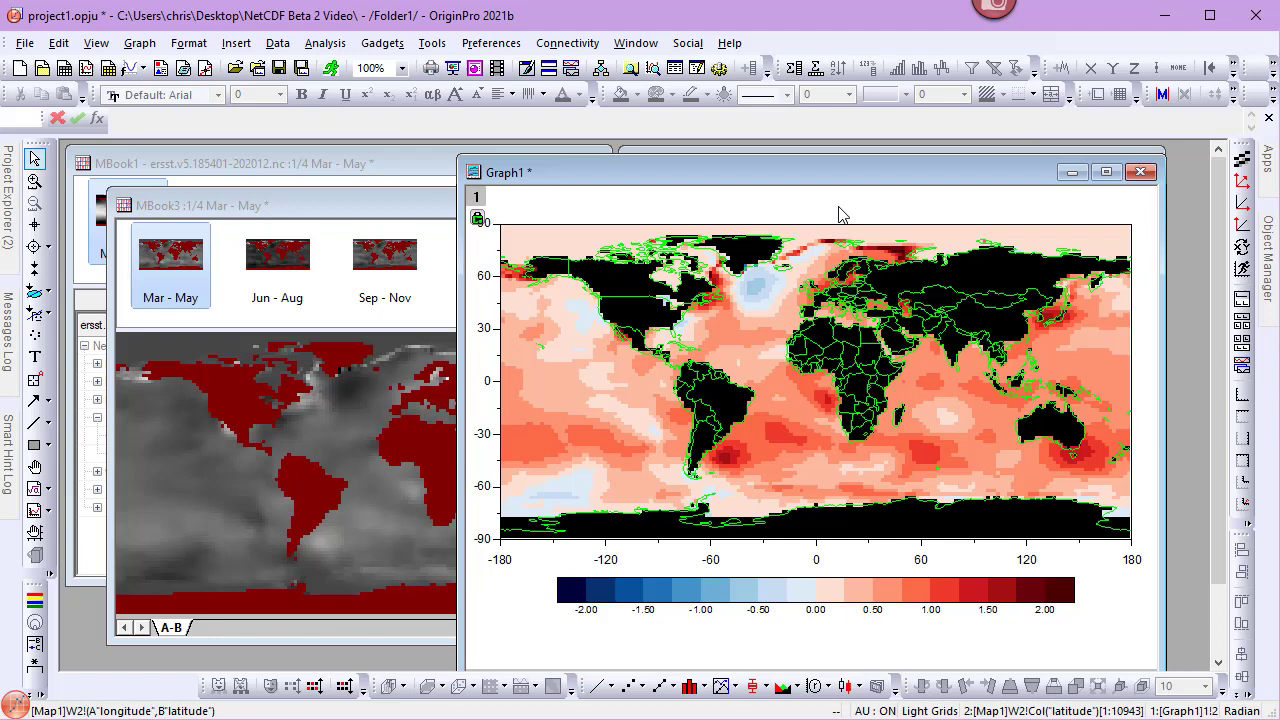
# Step: Convert the graph to a browser graph with a widened season list showing each season's Long Name
pyautogui.click(840, 214)
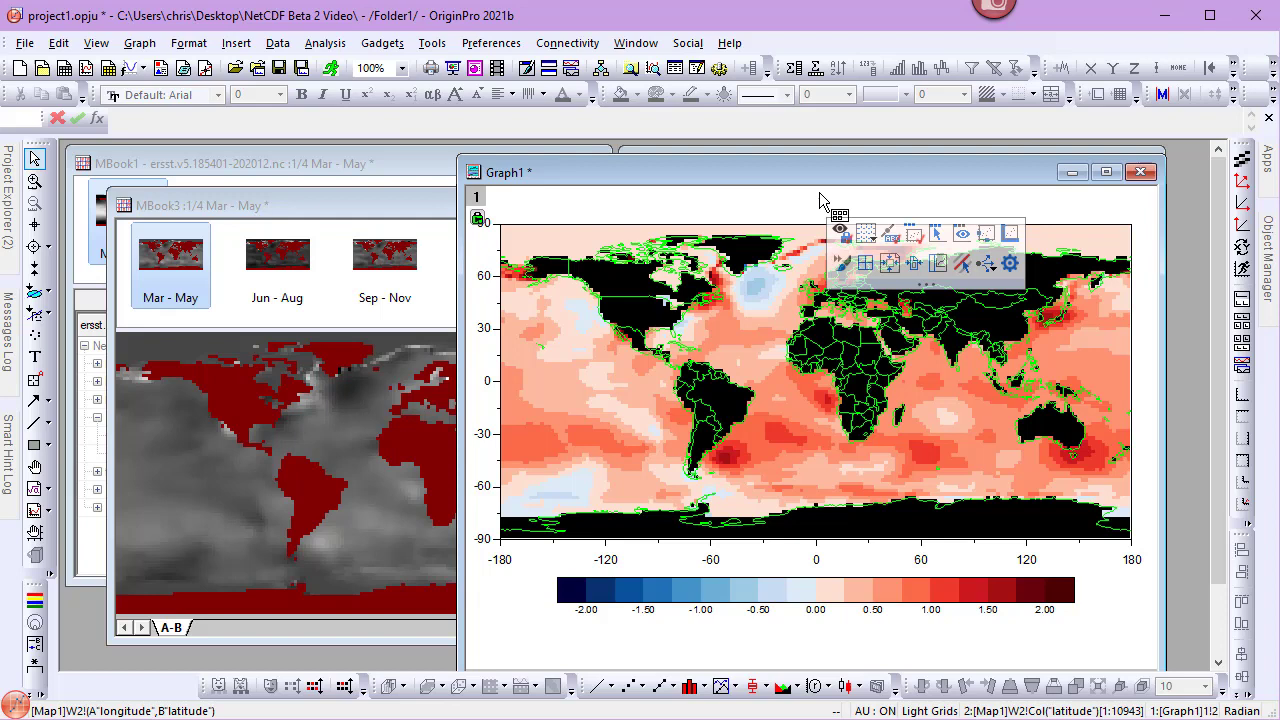
pyautogui.click(935, 263)
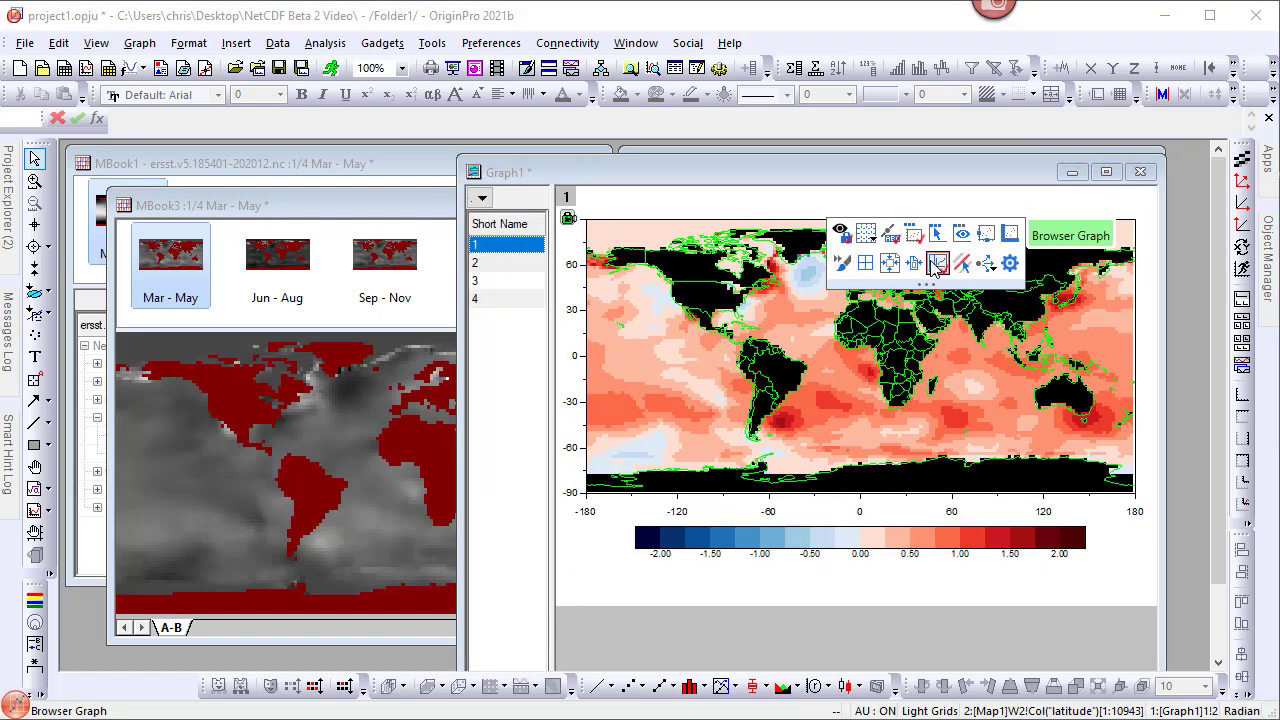
pyautogui.moveTo(551, 316); pyautogui.dragTo(621, 316)
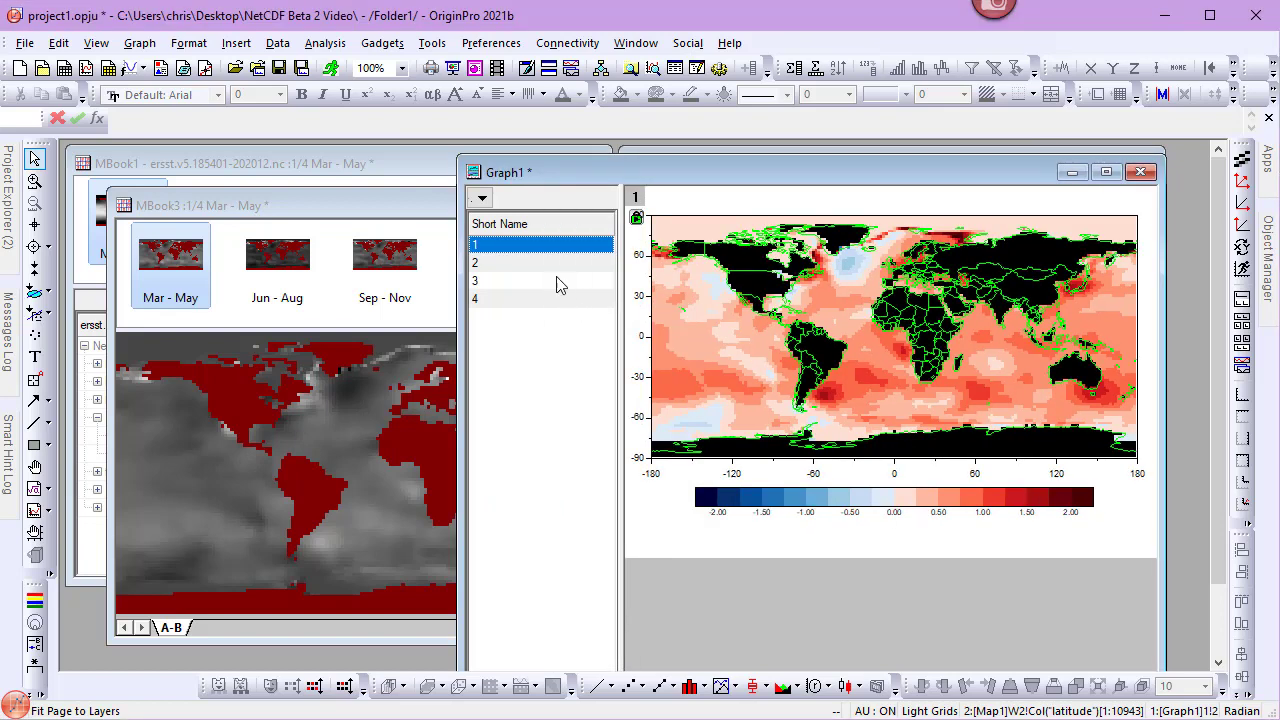
pyautogui.rightClick(543, 225)
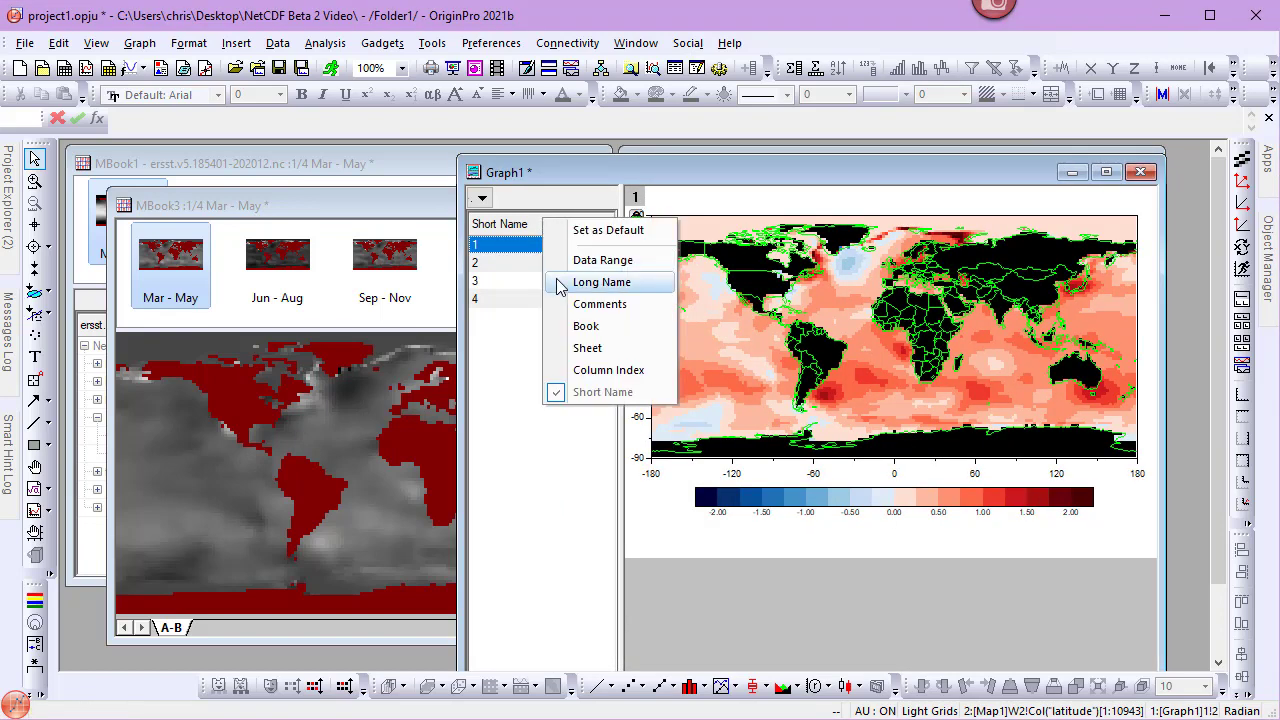
pyautogui.click(601, 282)
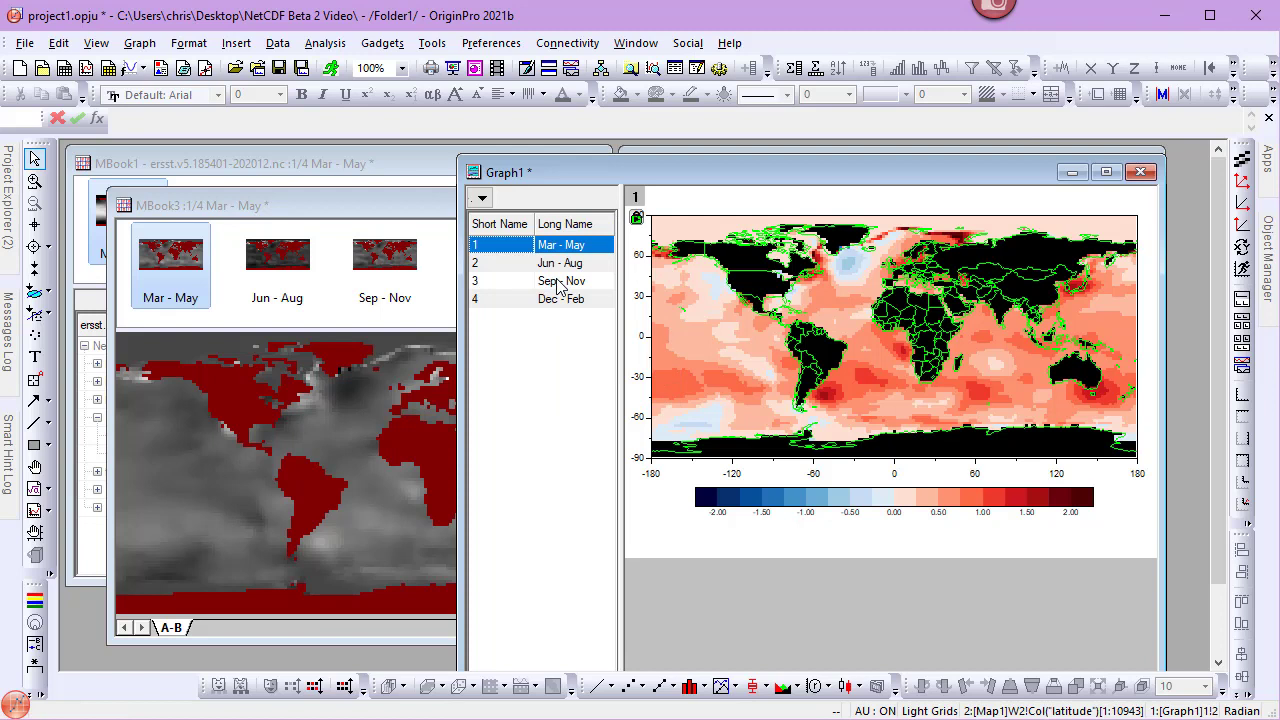
# Step: Cycle through the Jun - Aug, Sep - Nov and Dec - Feb maps, ending on Mar - May
pyautogui.click(559, 268)
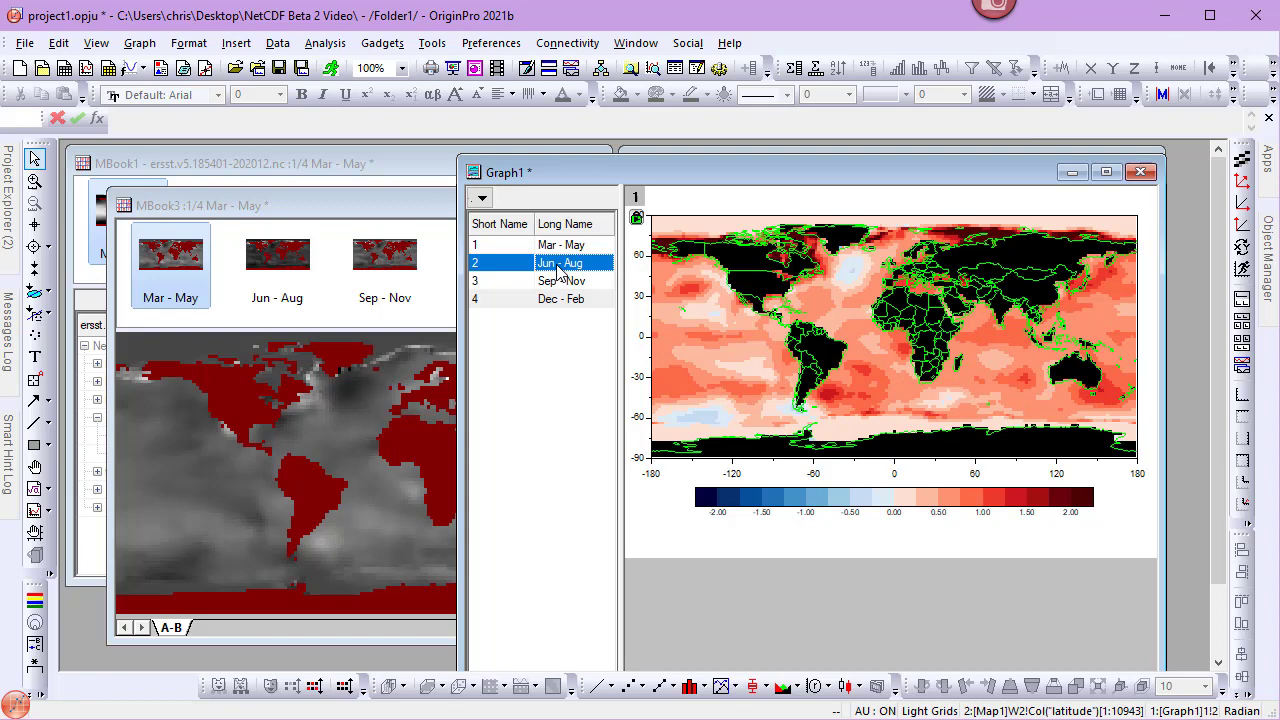
pyautogui.click(557, 283)
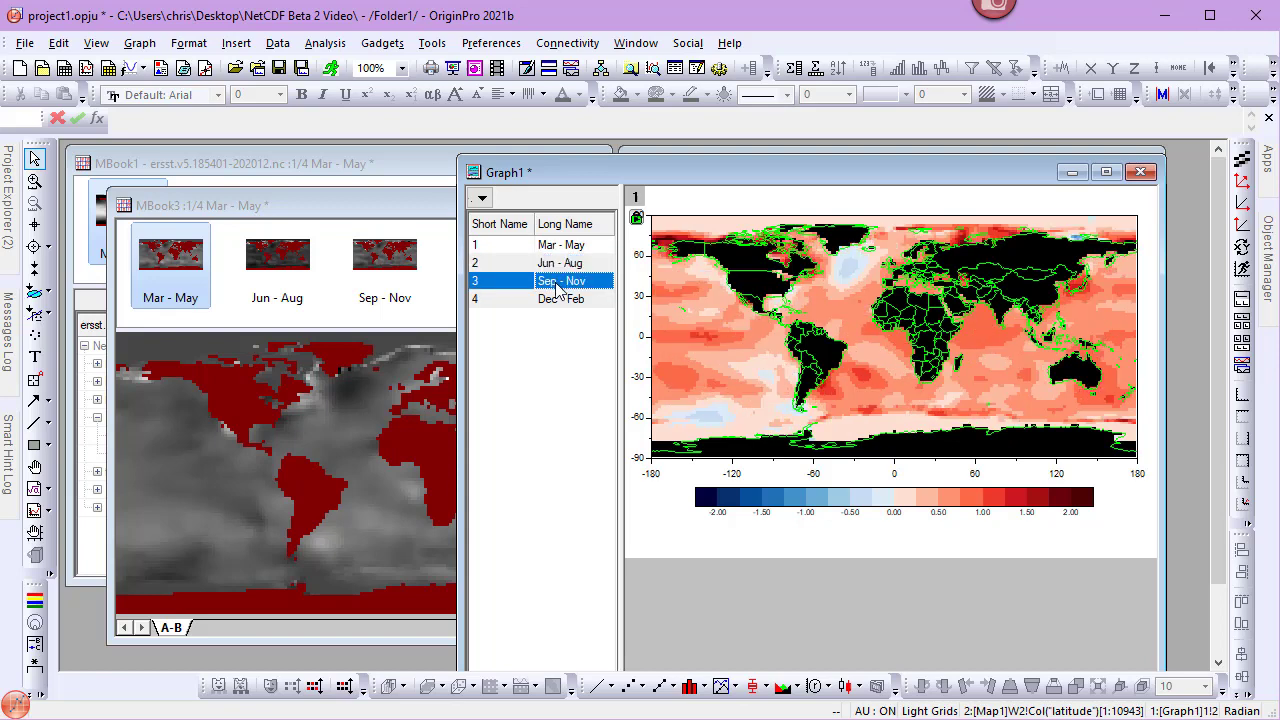
pyautogui.click(557, 301)
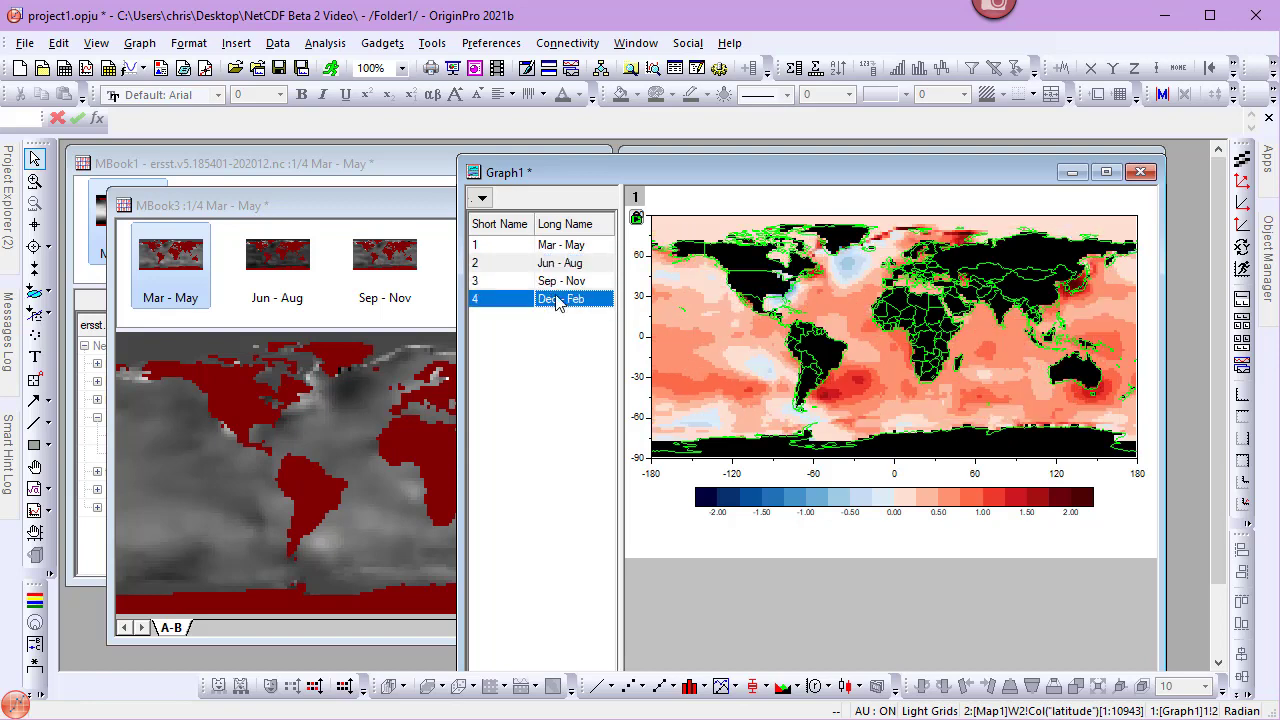
pyautogui.click(560, 282)
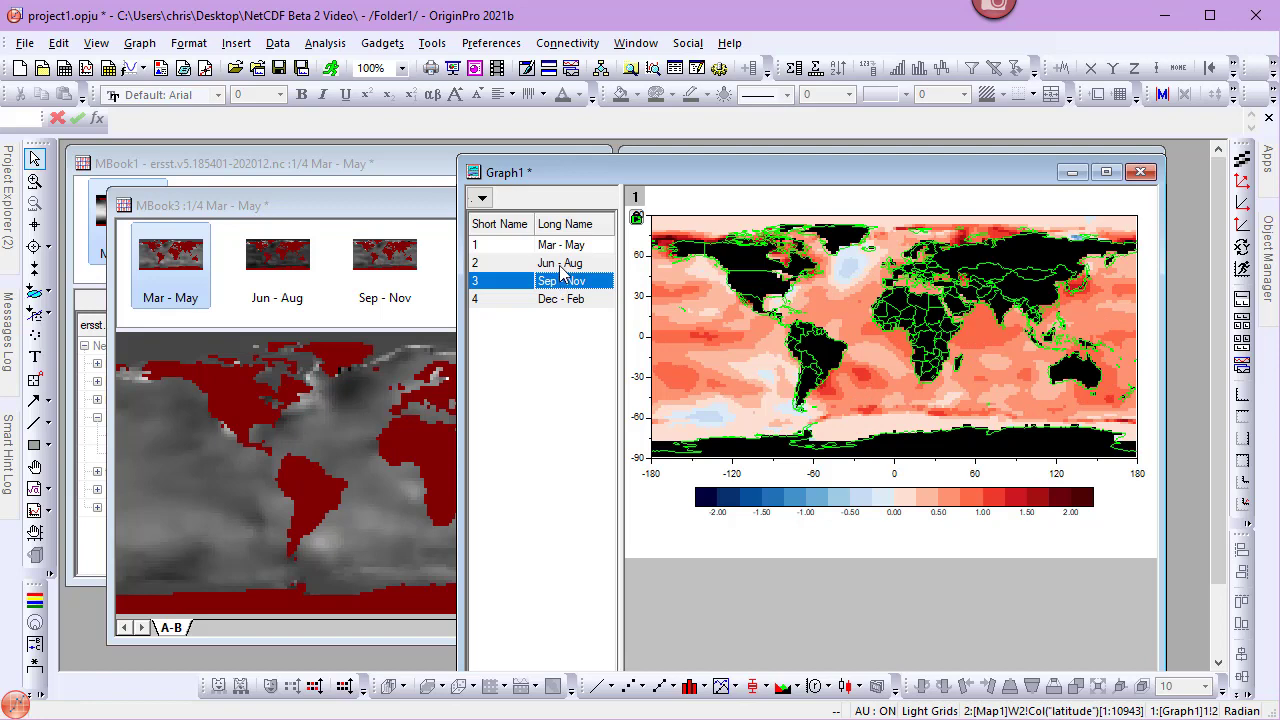
pyautogui.click(560, 263)
pyautogui.click(565, 246)
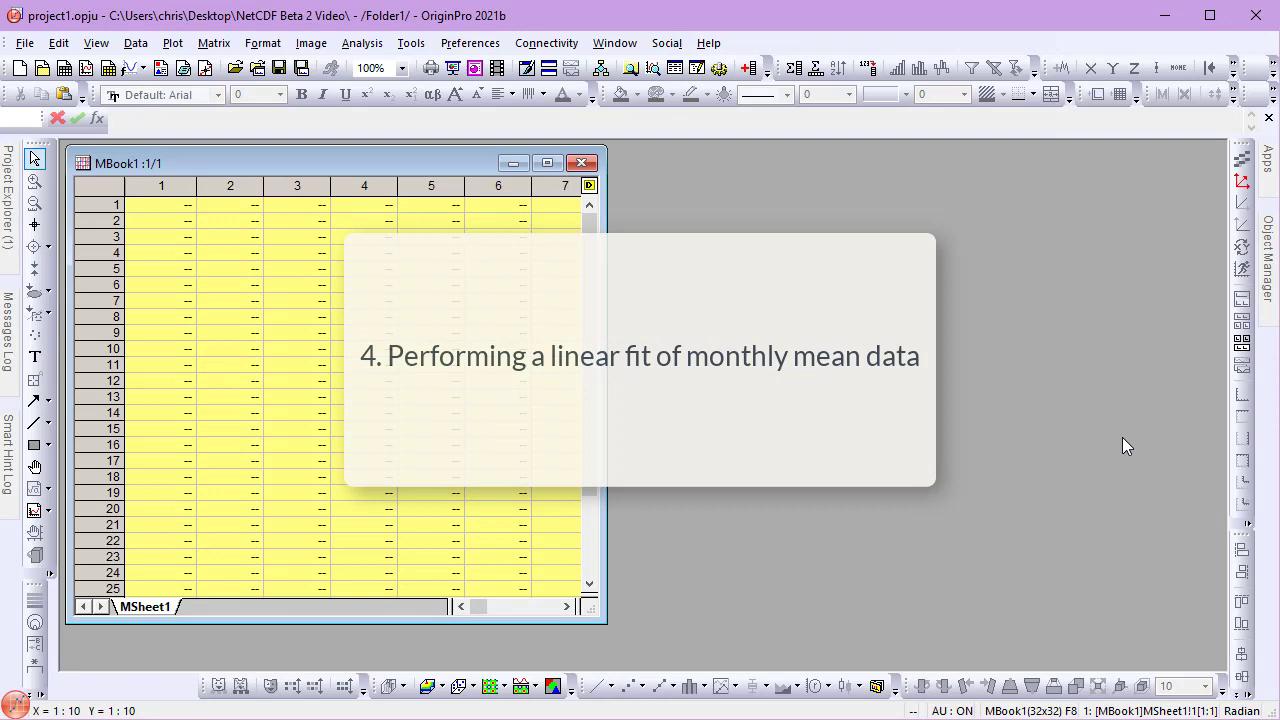
# Step: Connect the matrix book to the NetCDF file air.mon.mean.v501.nc
pyautogui.click(135, 43)
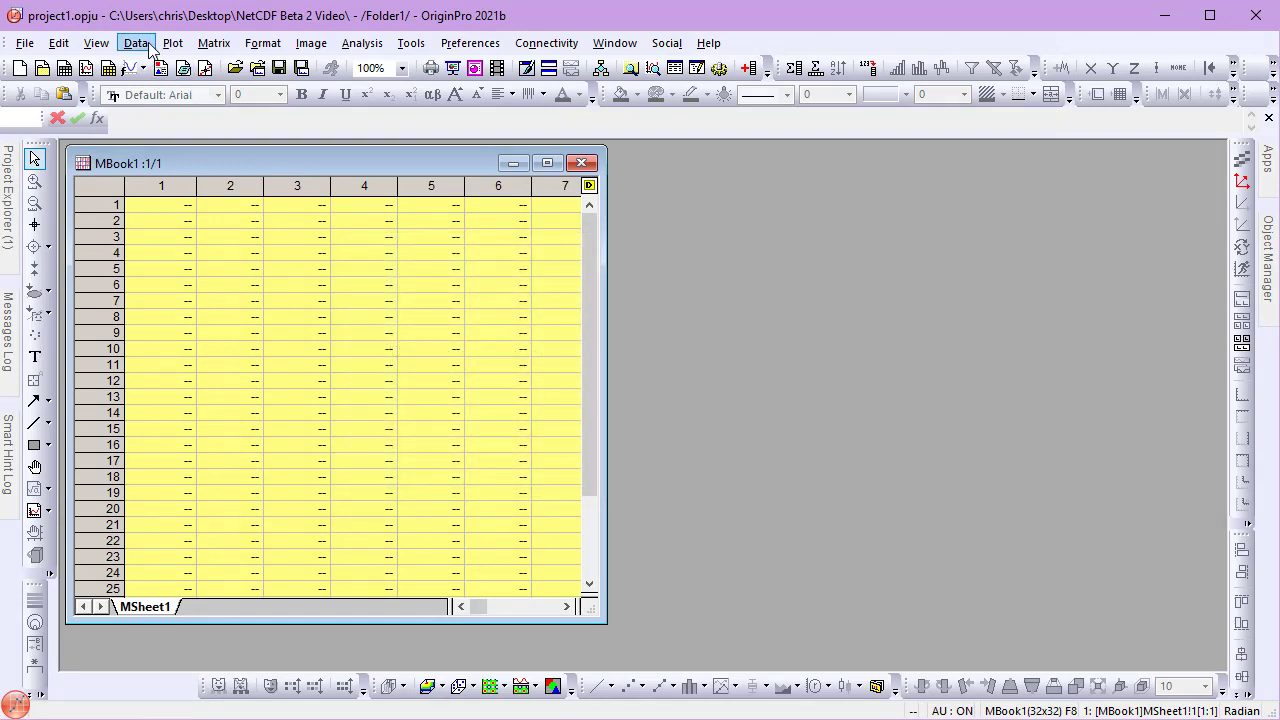
pyautogui.moveTo(291, 70)
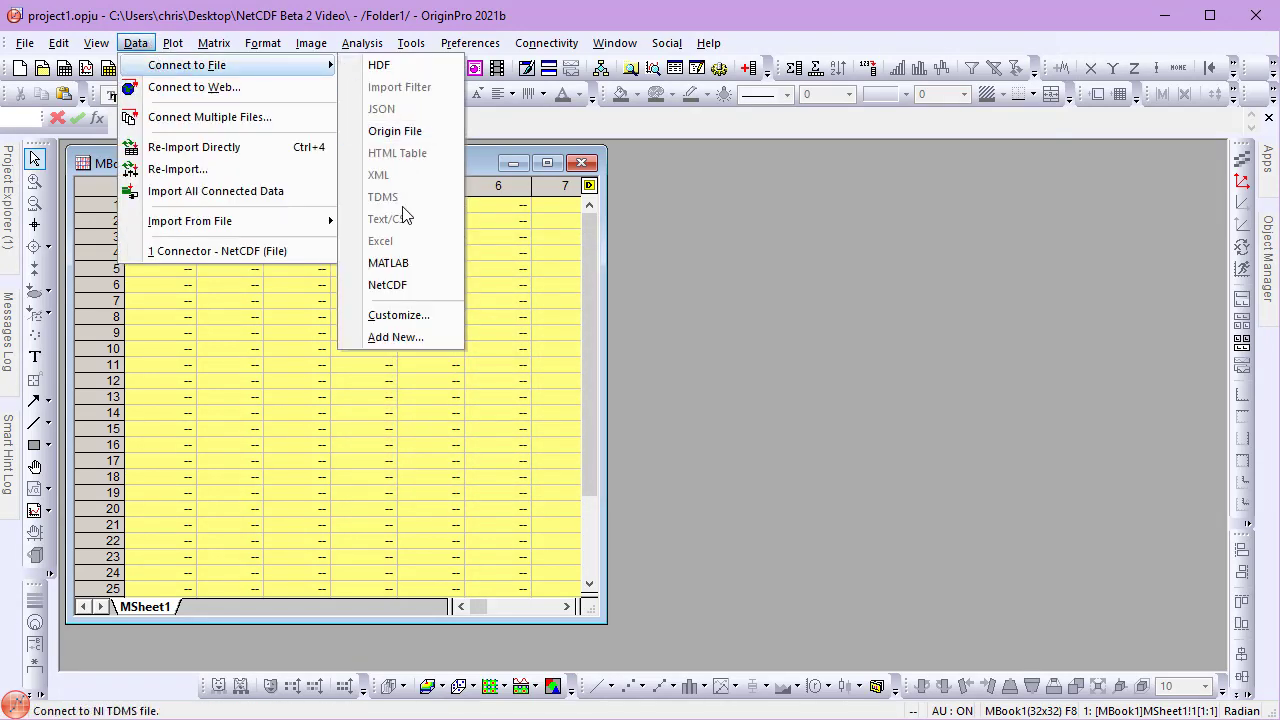
pyautogui.click(401, 285)
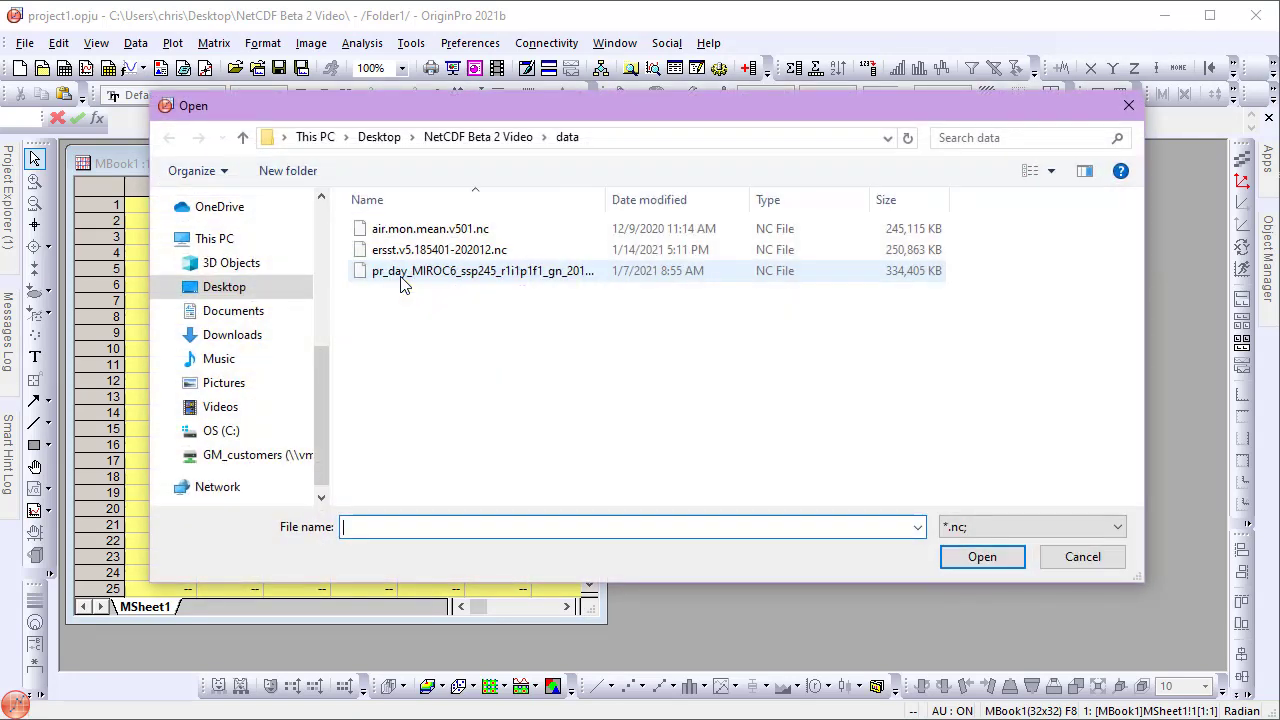
pyautogui.click(445, 231)
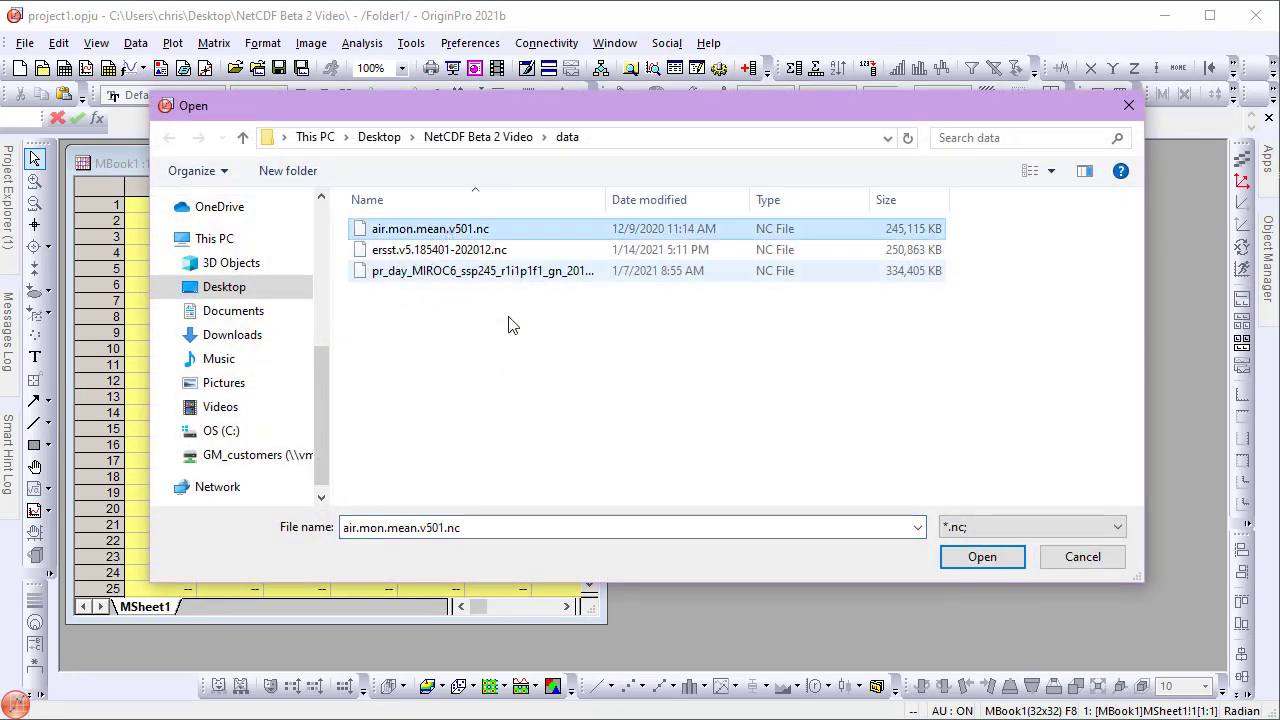
pyautogui.click(1012, 560)
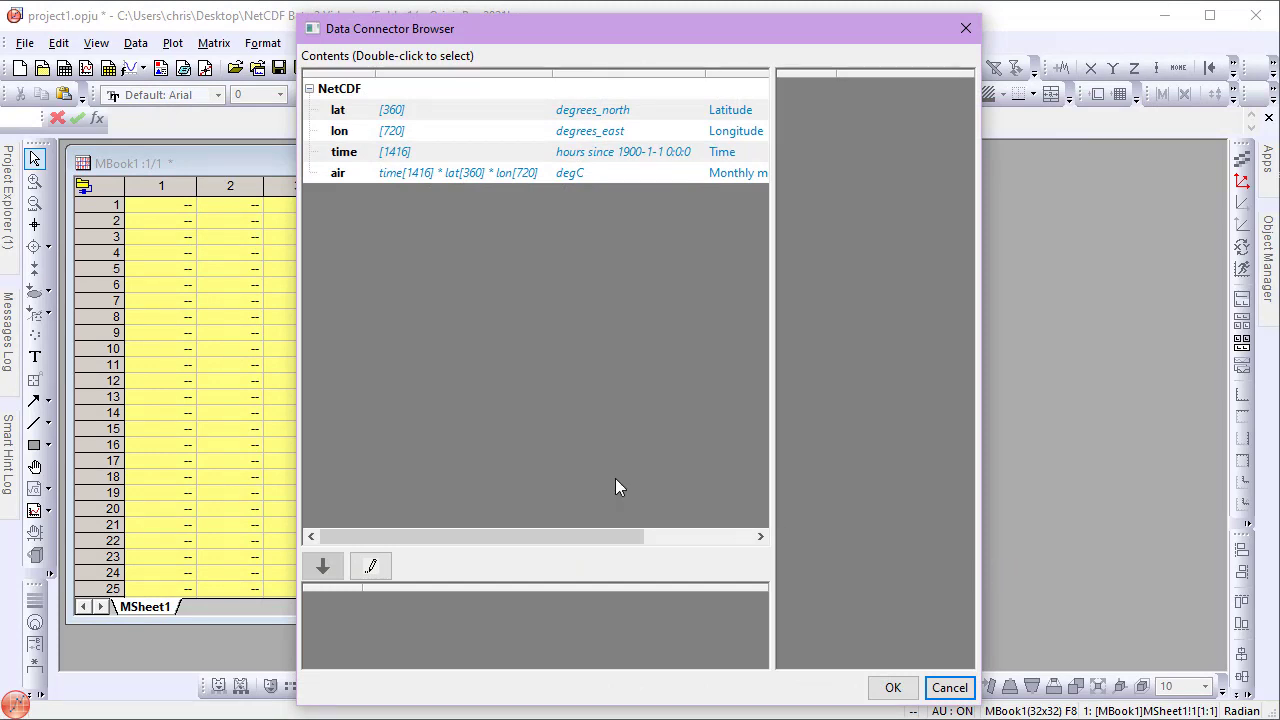
# Step: Queue the air variable for import and bring up its import options
pyautogui.click(337, 175)
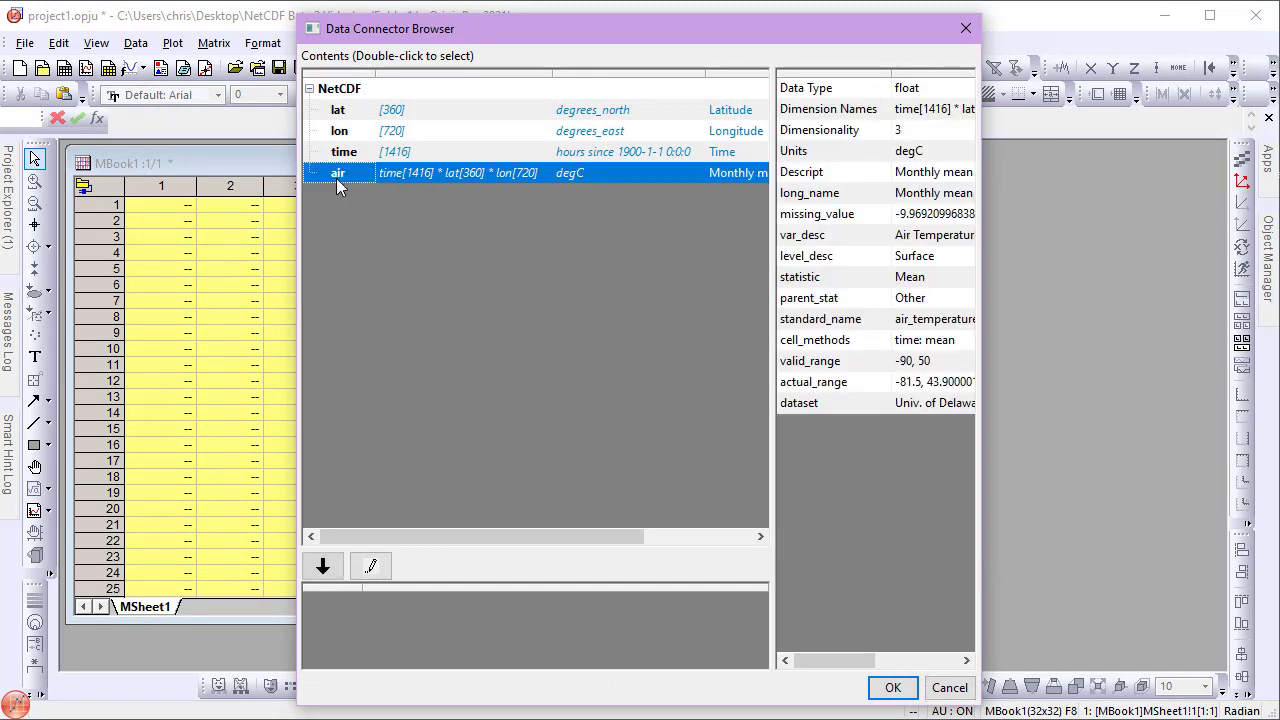
pyautogui.click(323, 566)
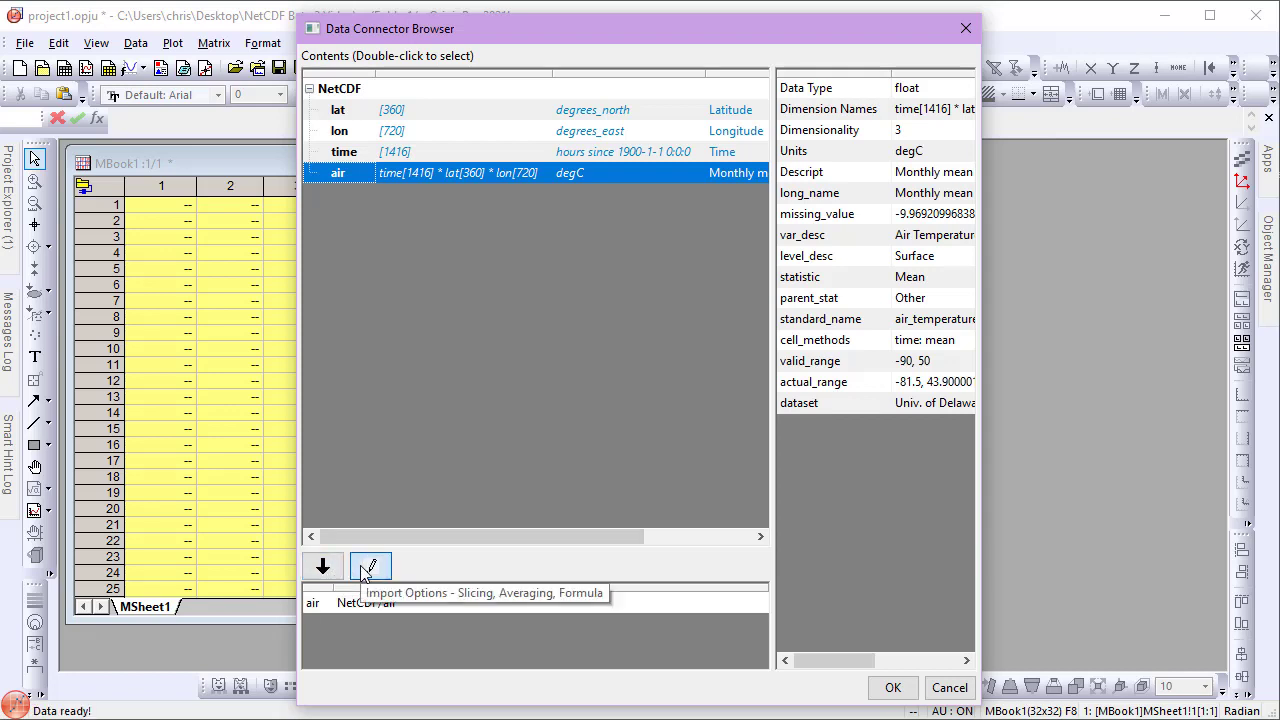
pyautogui.click(368, 568)
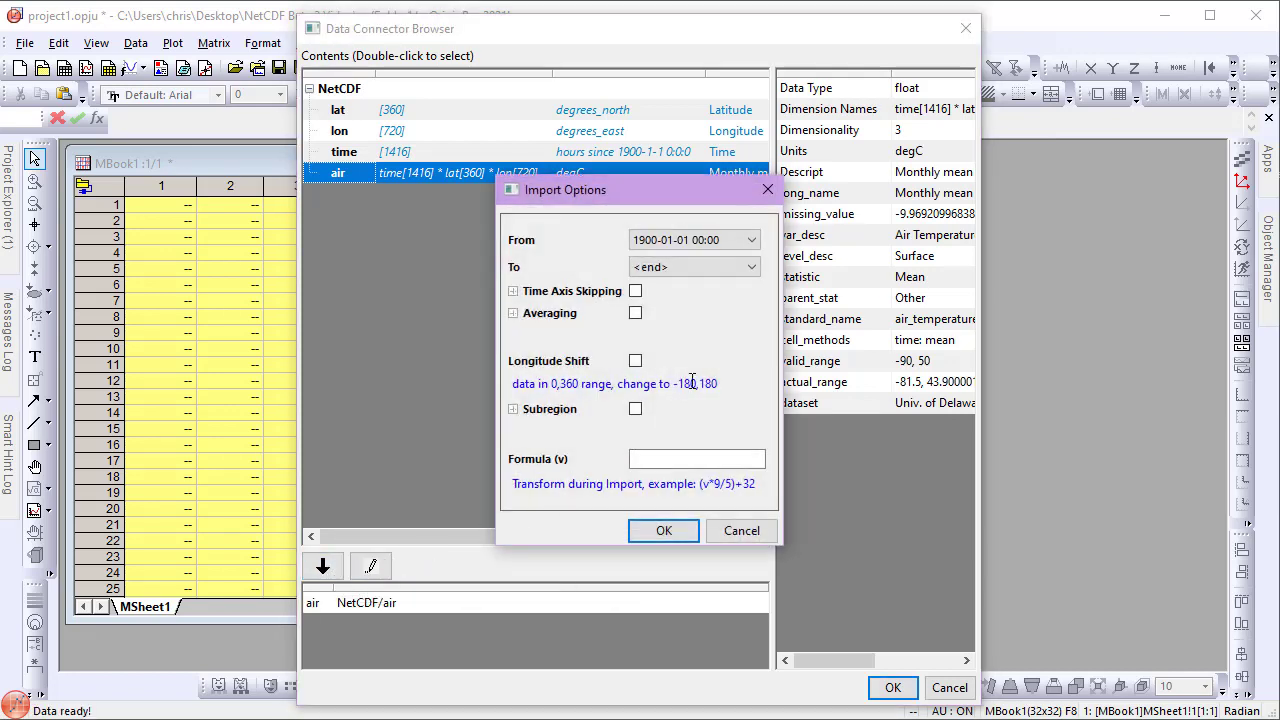
# Step: Import air starting 1900-07-01 with time axis skipping, reading 1 then skipping 11, into MBook1
pyautogui.click(752, 242)
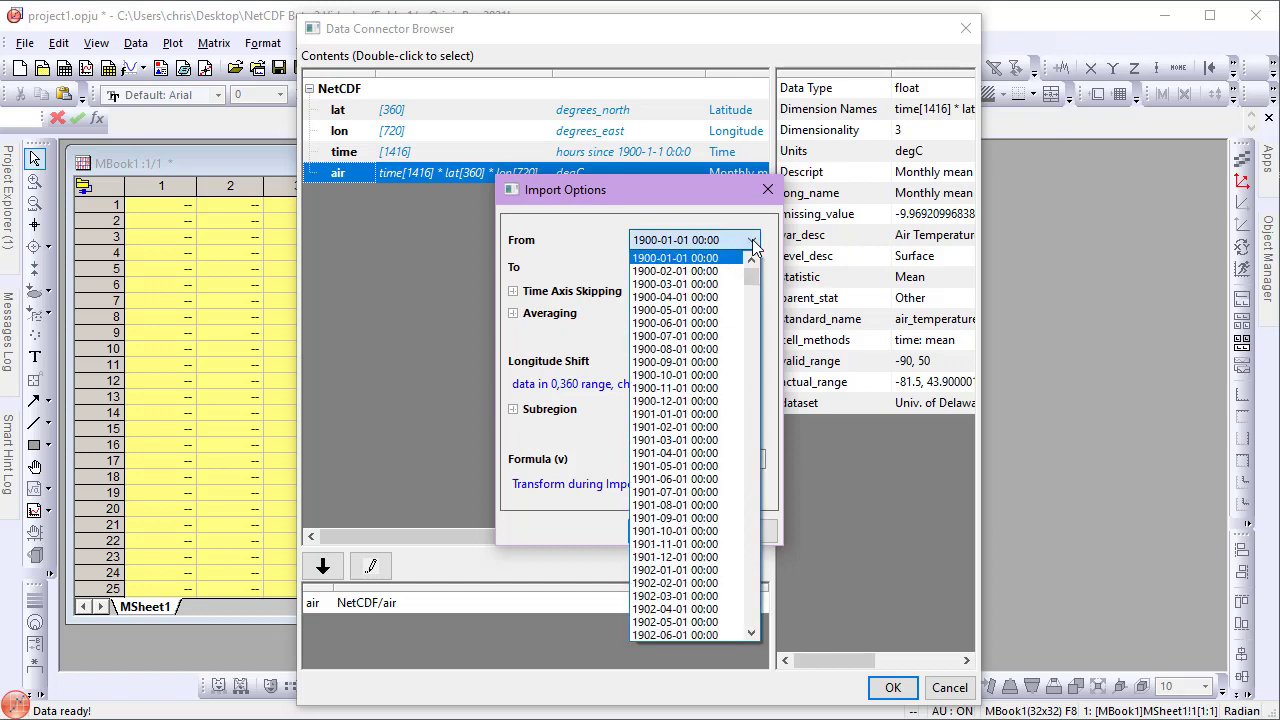
pyautogui.click(721, 333)
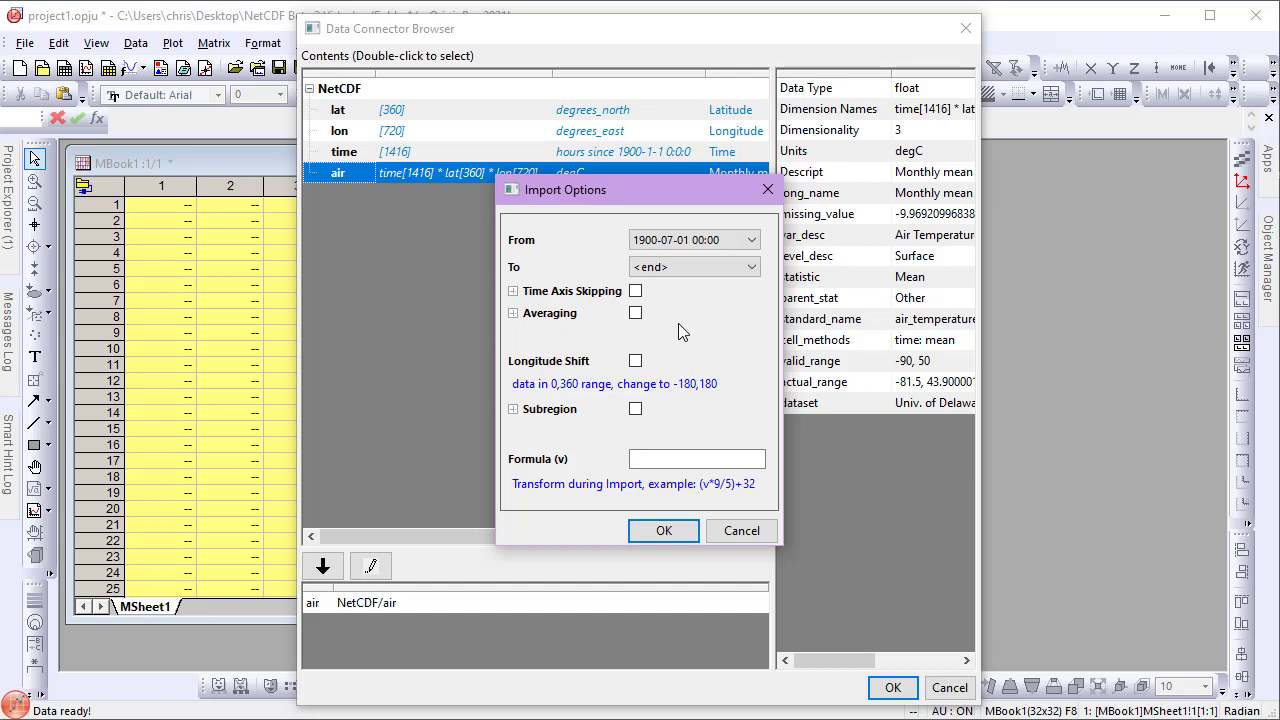
pyautogui.click(636, 291)
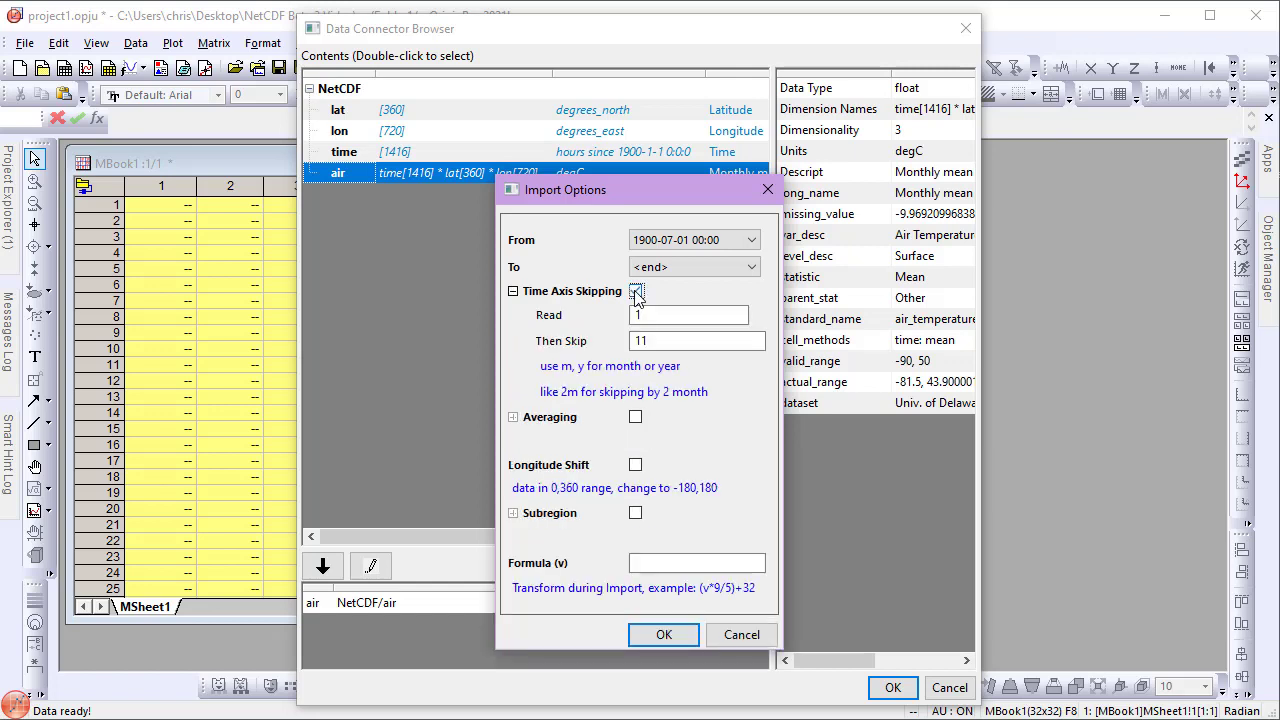
pyautogui.click(654, 314)
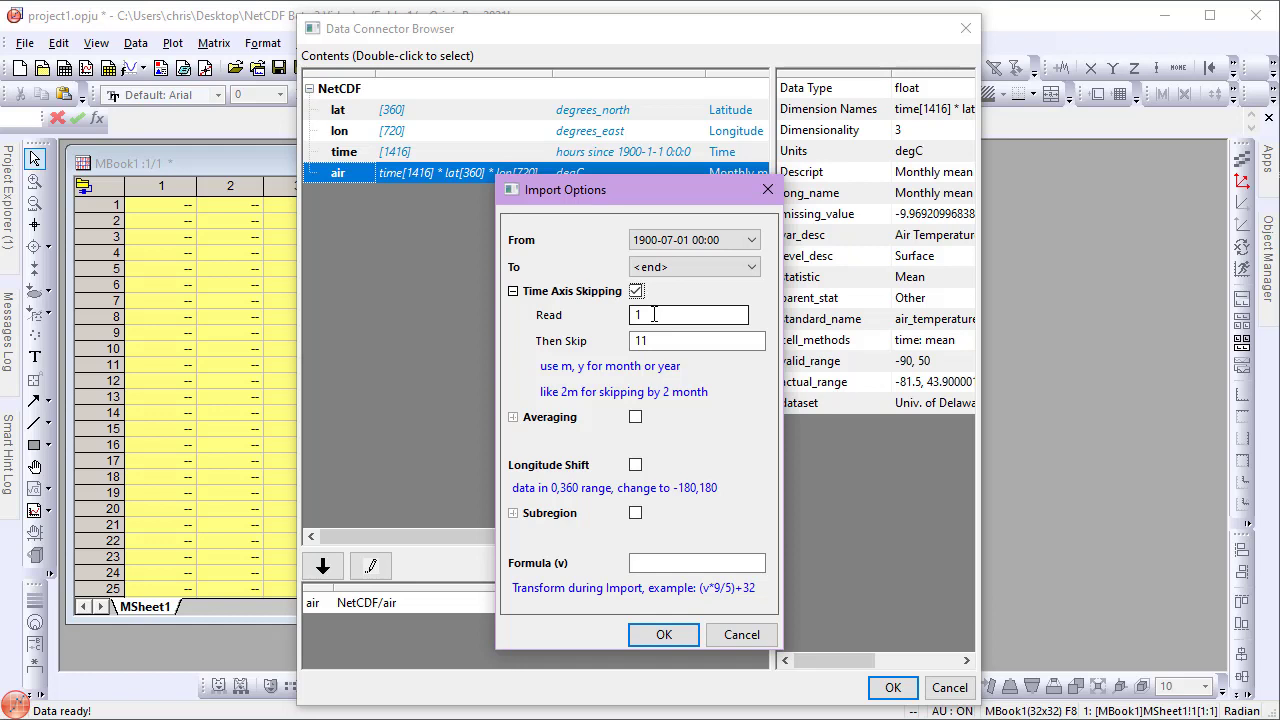
pyautogui.click(664, 636)
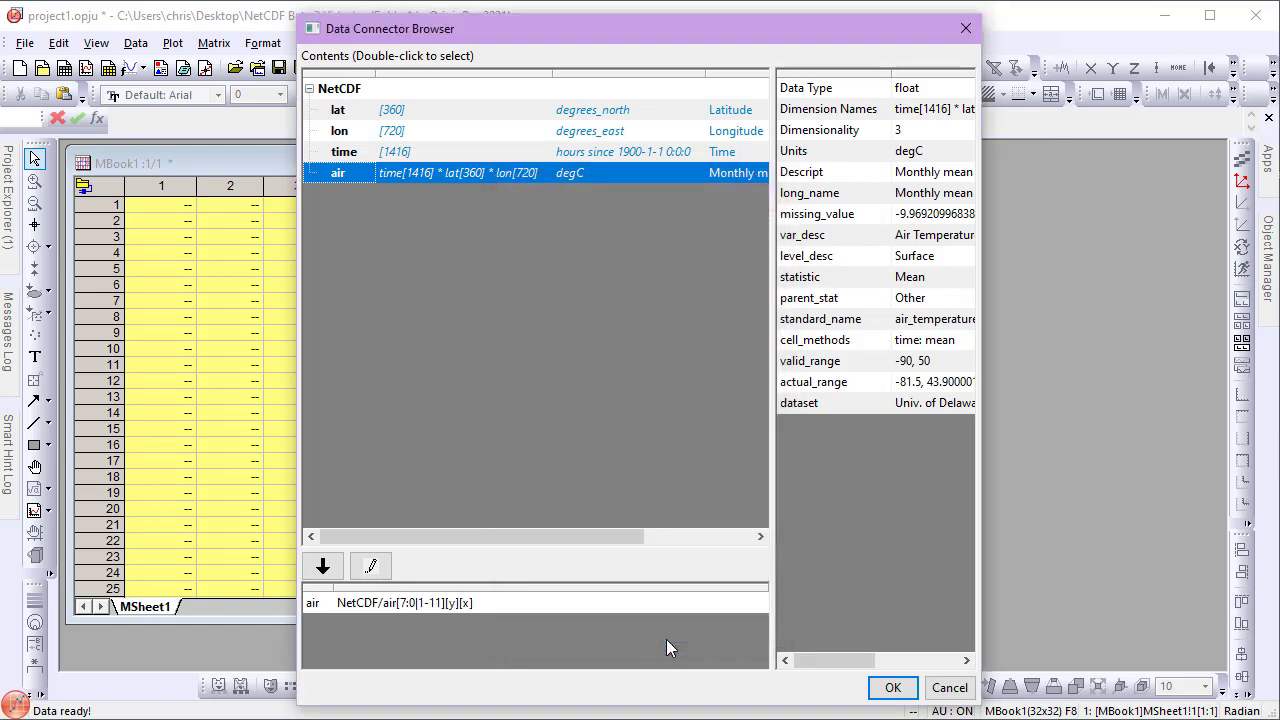
pyautogui.click(889, 688)
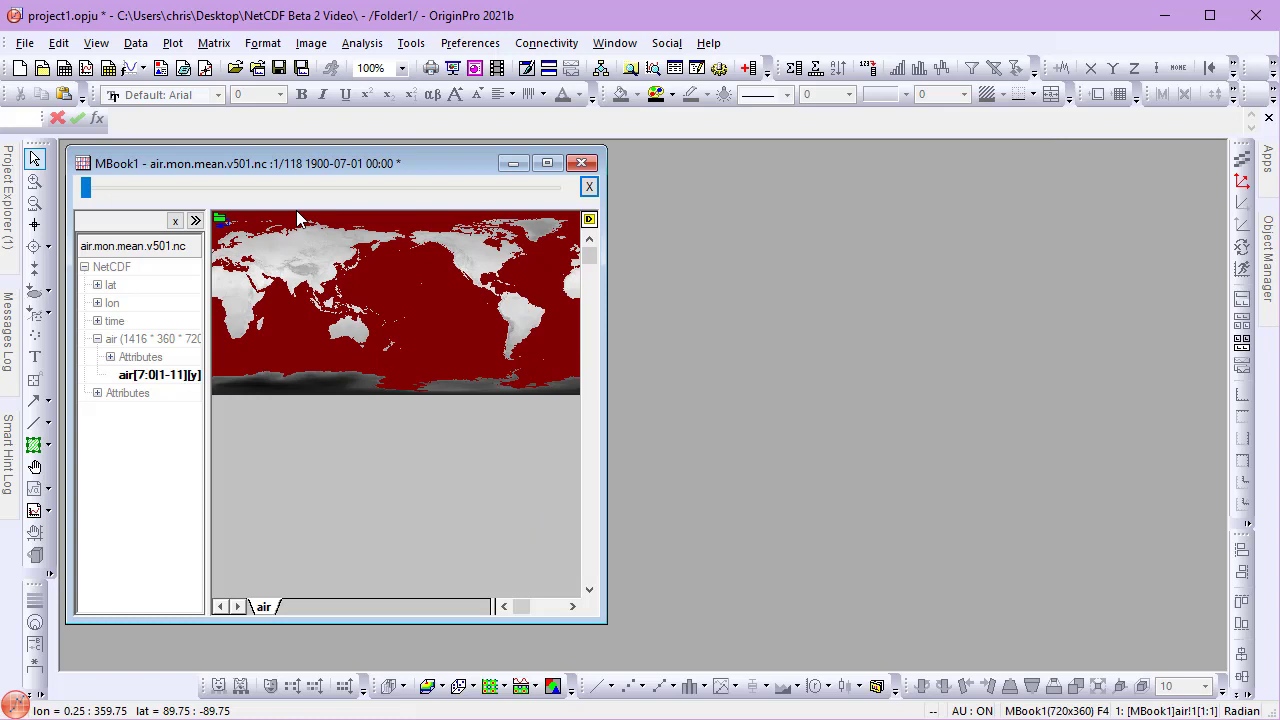
# Step: Run a matrix Linear Fit with Recalculate set to Auto, then enlarge MBook2 and place it beside MBook1
pyautogui.click(225, 54)
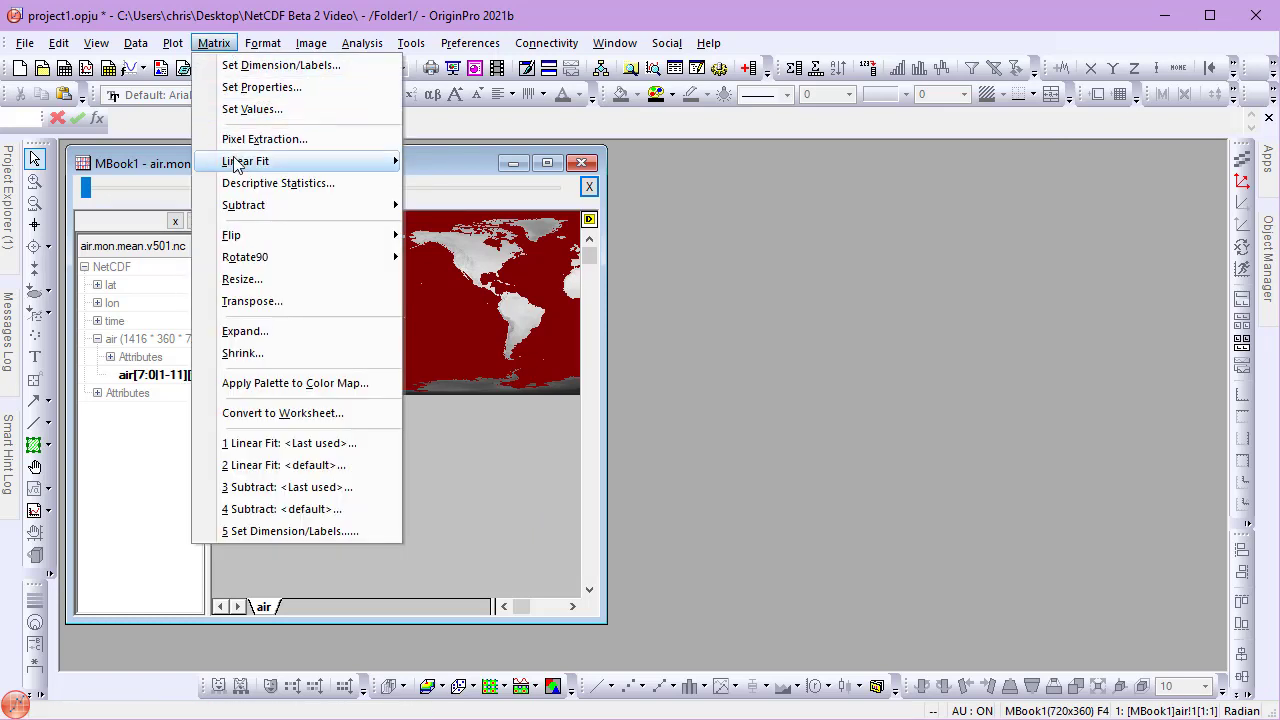
pyautogui.moveTo(337, 164)
pyautogui.click(440, 195)
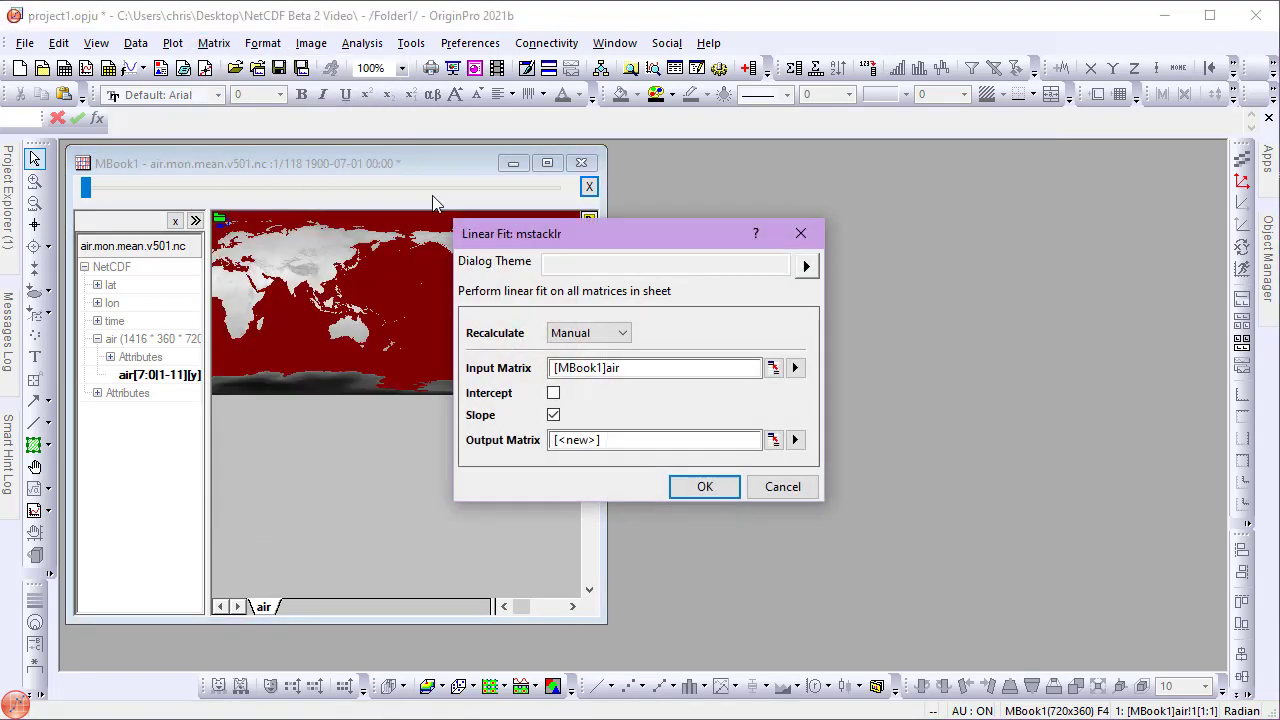
pyautogui.click(584, 335)
pyautogui.click(577, 362)
pyautogui.click(700, 489)
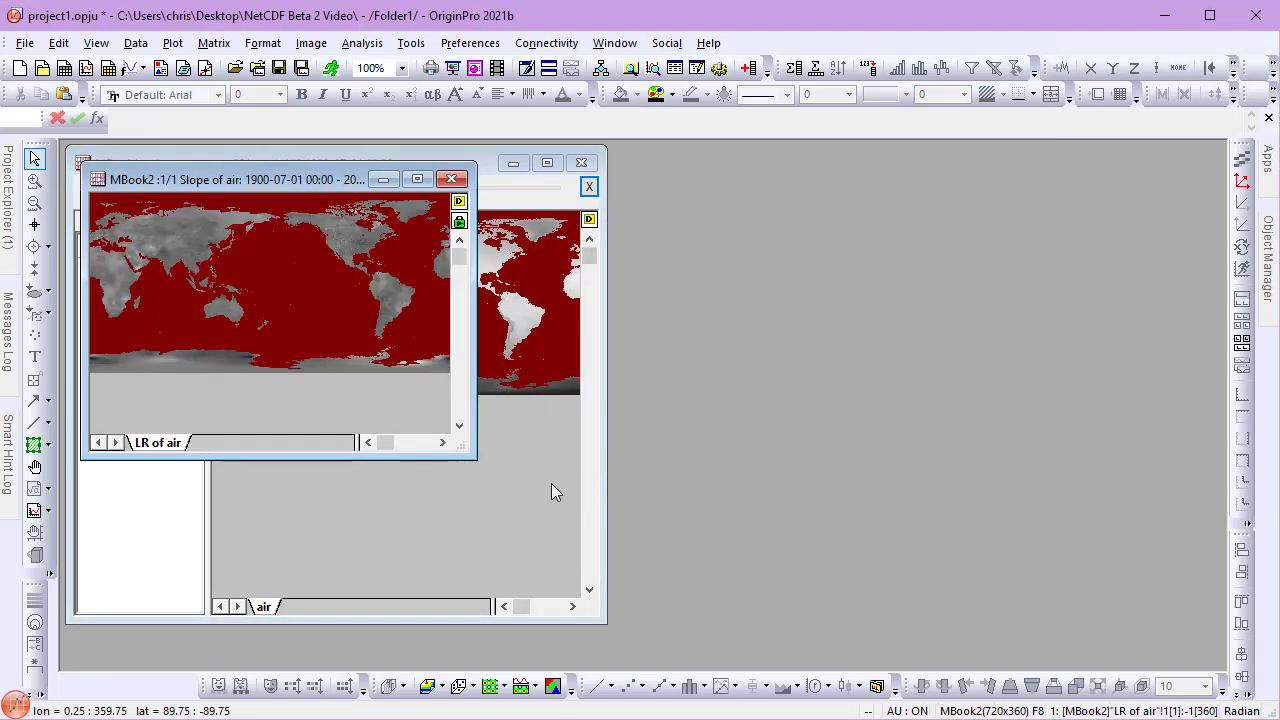
pyautogui.moveTo(476, 462); pyautogui.dragTo(621, 546)
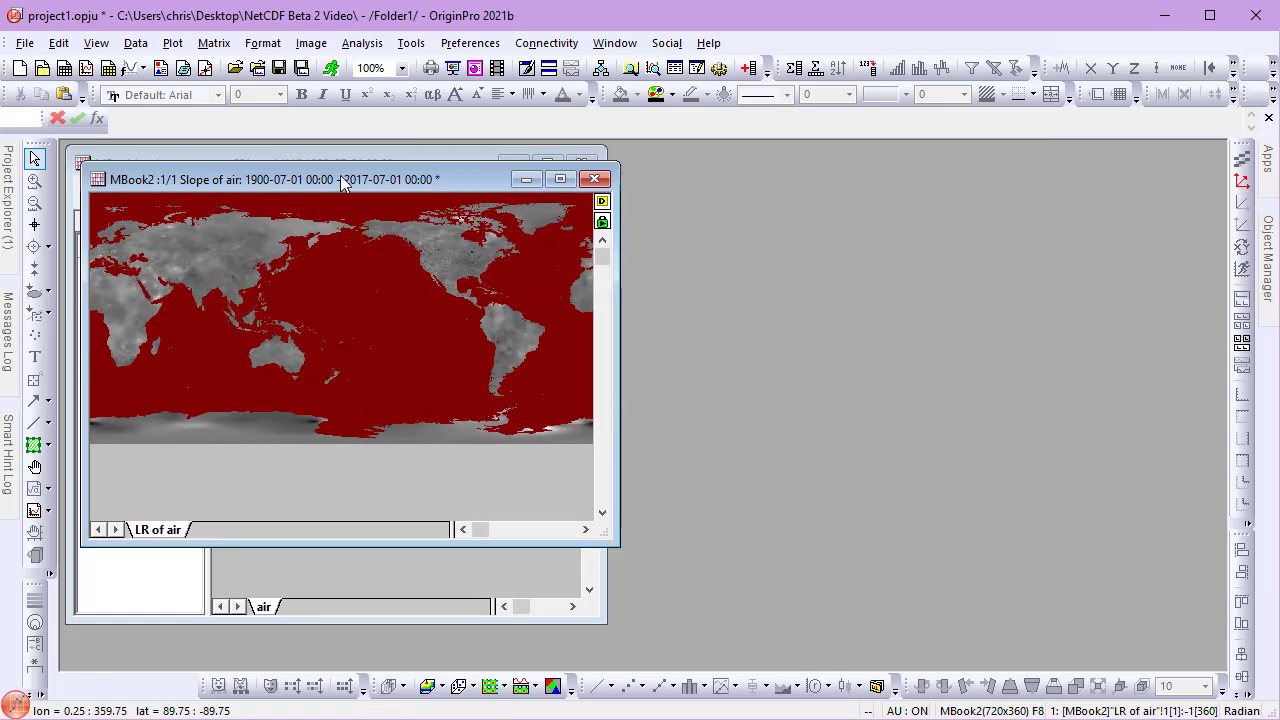
pyautogui.moveTo(340, 180); pyautogui.dragTo(887, 199)
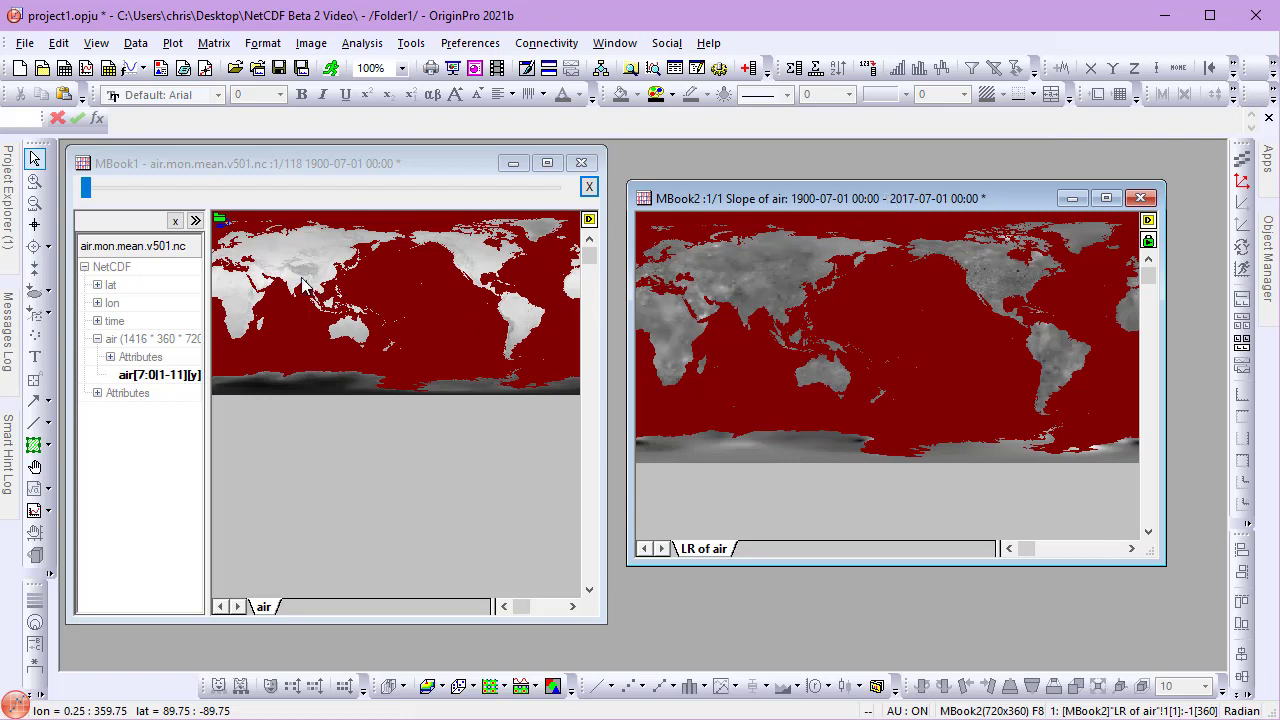
# Step: Re-import air with Longitude Shift to -180–180 enabled, then start a new project with Ctrl+N
pyautogui.click(220, 221)
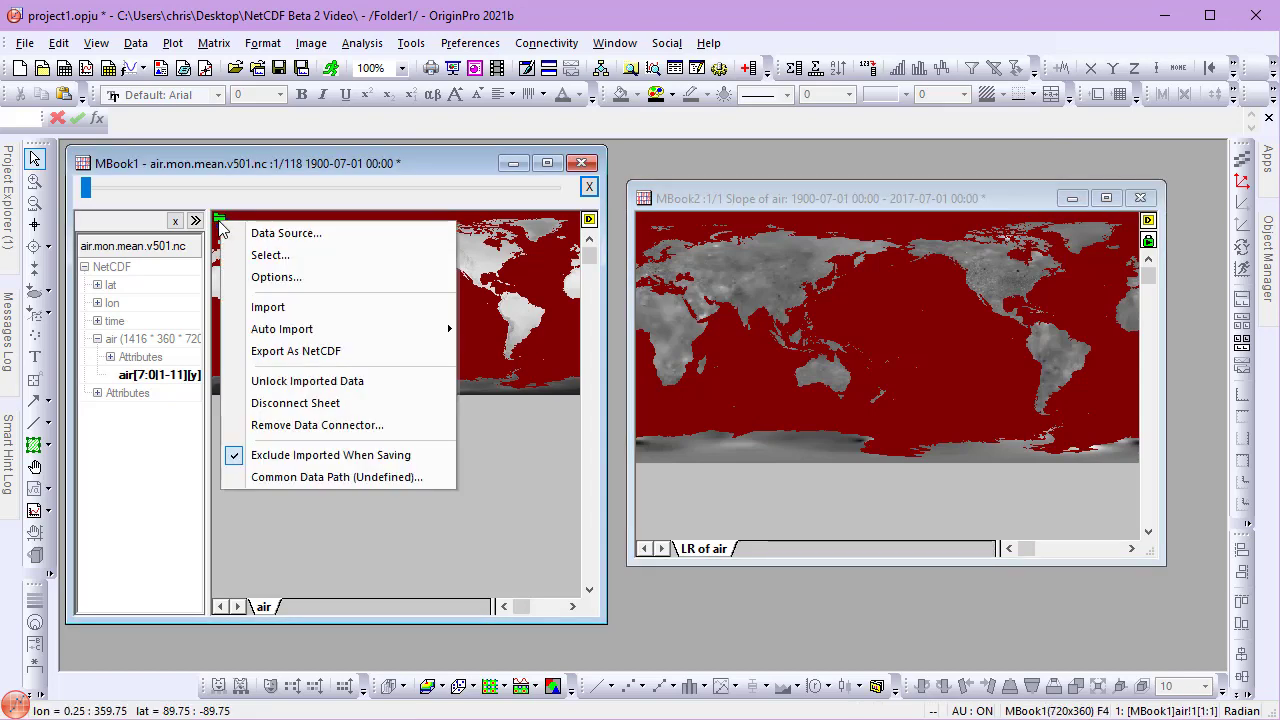
pyautogui.click(236, 278)
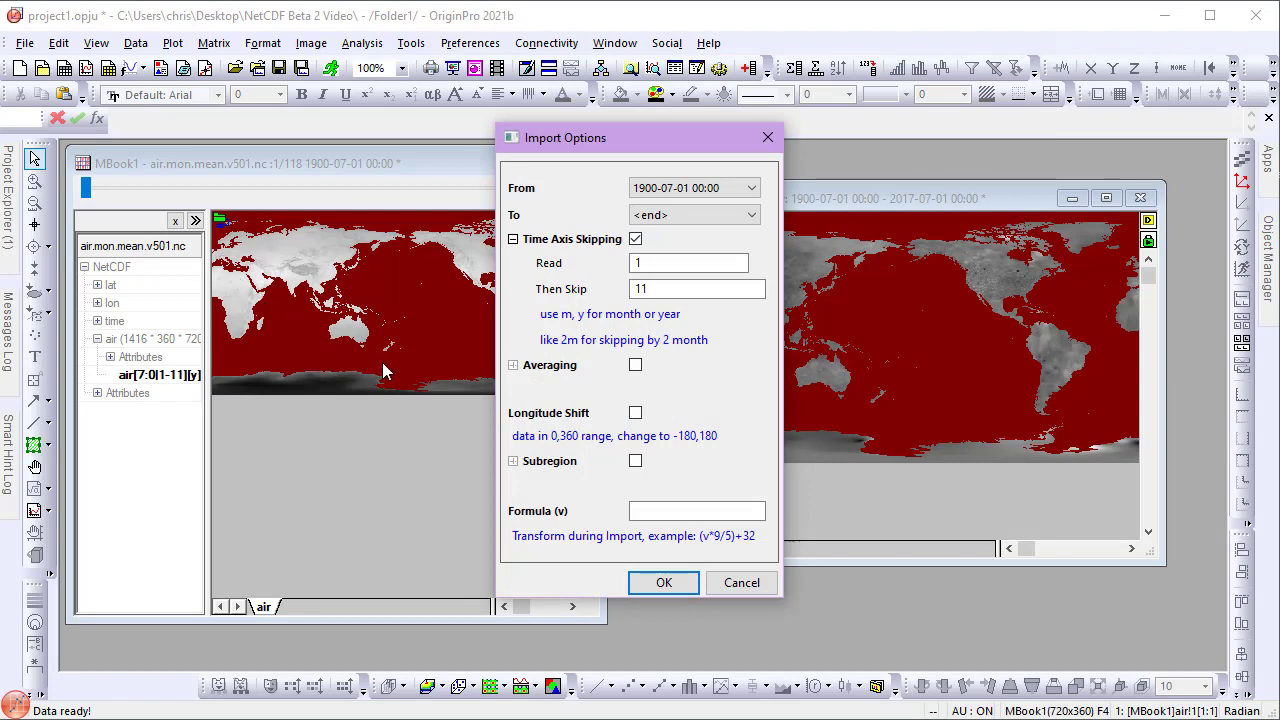
pyautogui.click(636, 414)
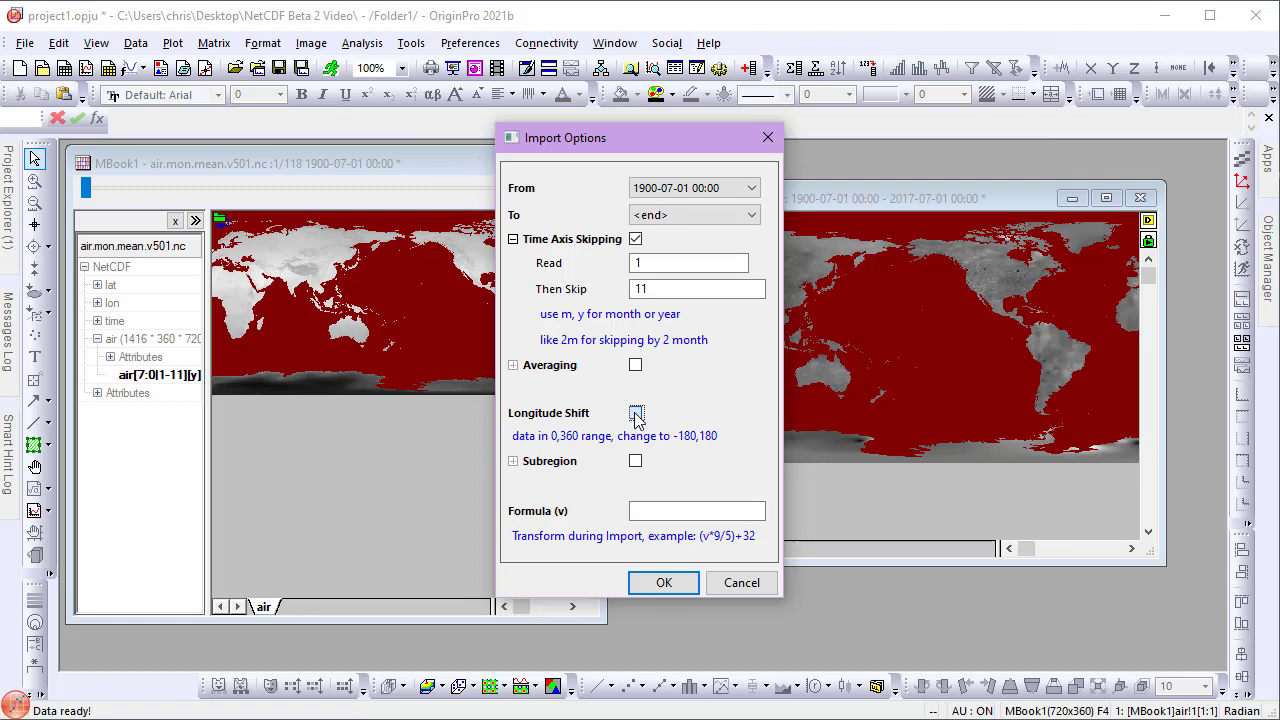
pyautogui.click(658, 583)
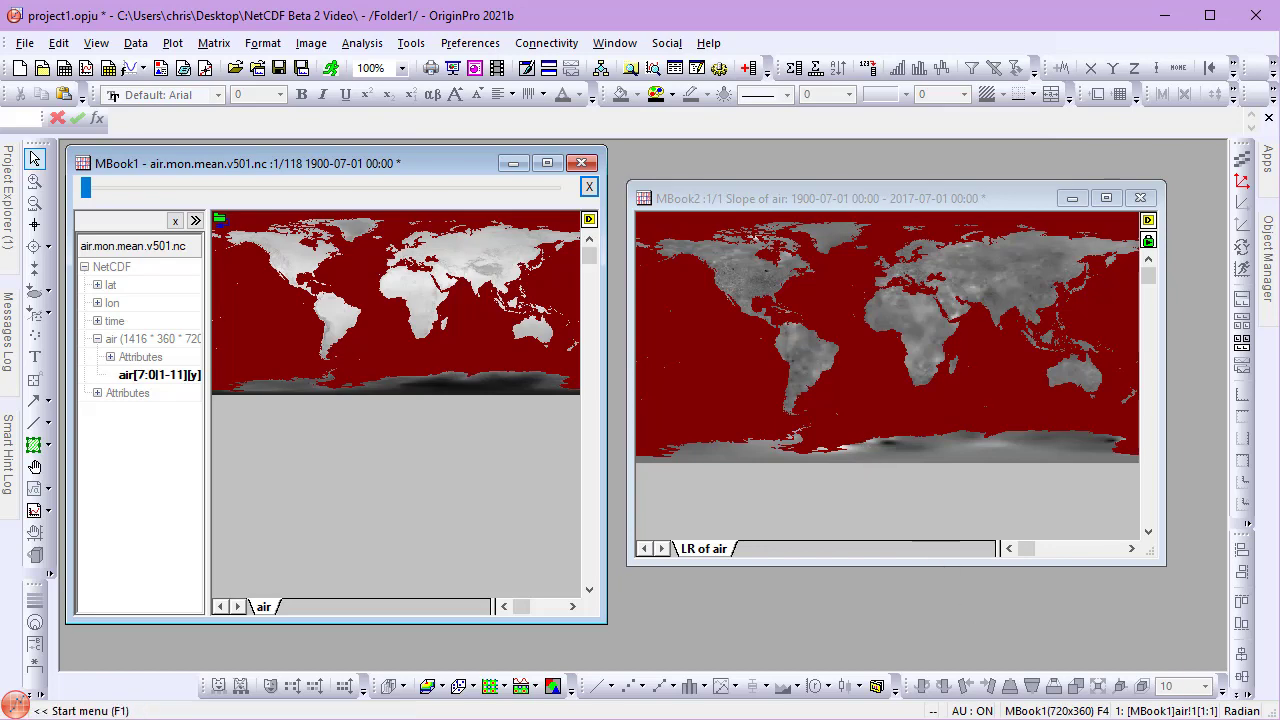
pyautogui.hotkey('ctrl', 'n')
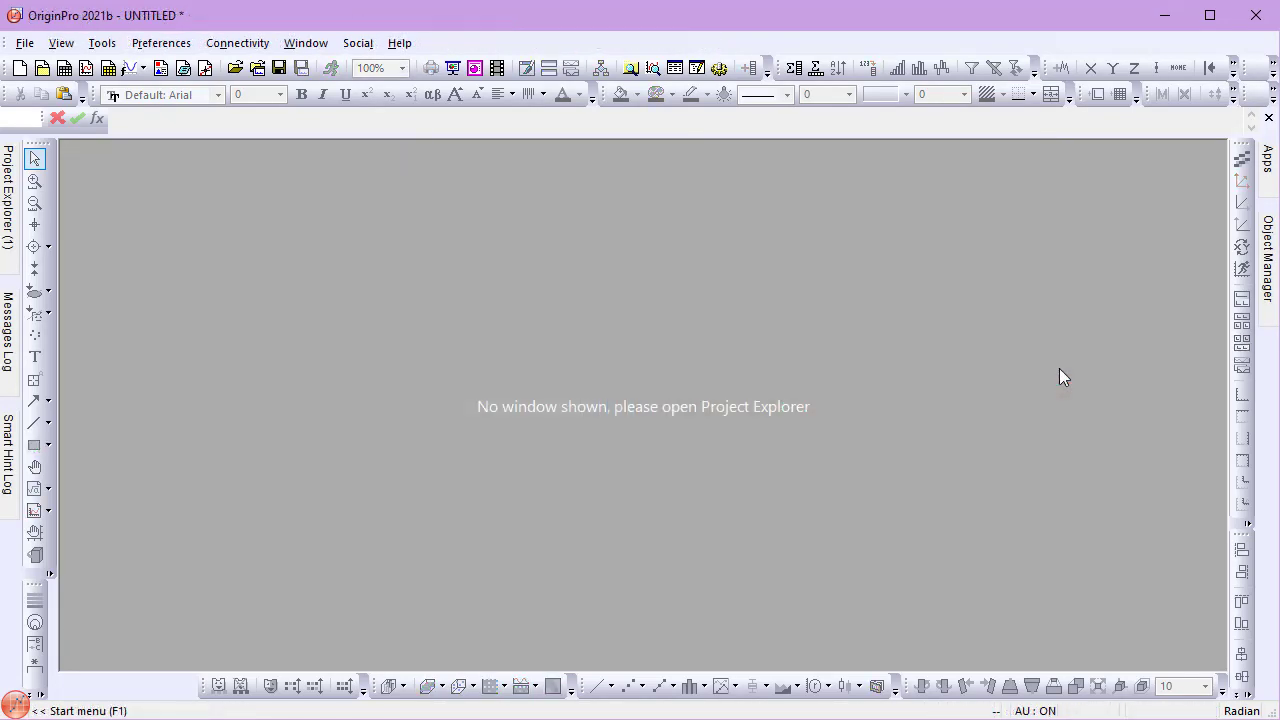